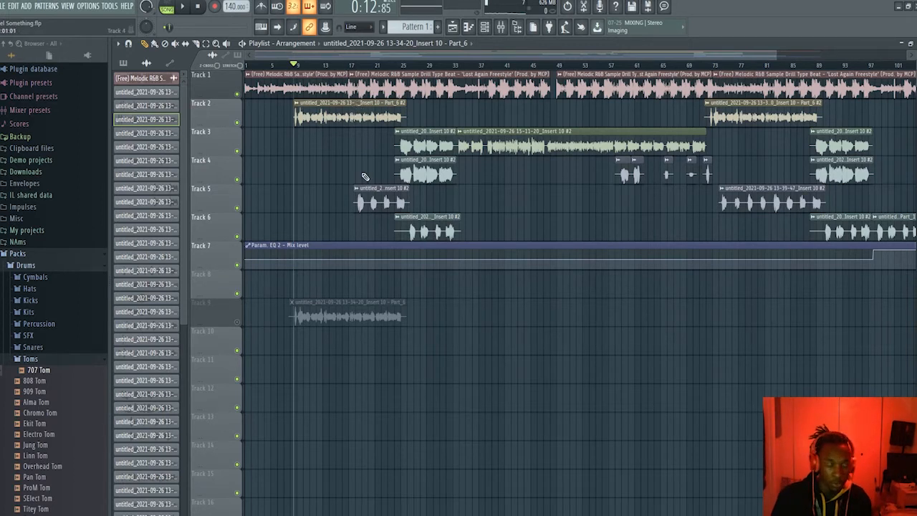
Unmute Track 9 and mute Track 2 in the playlist
{"action": "scroll", "coordinate": [417, 254], "scroll_direction": "down", "scroll_amount": 2}
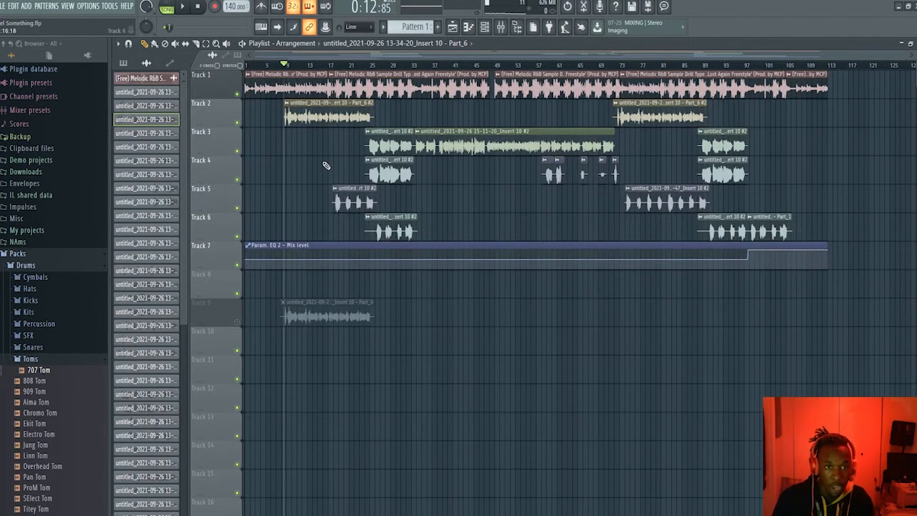
{"action": "scroll", "coordinate": [320, 164], "scroll_direction": "up", "scroll_amount": 2}
{"action": "scroll", "coordinate": [318, 163], "scroll_direction": "down", "scroll_amount": 2}
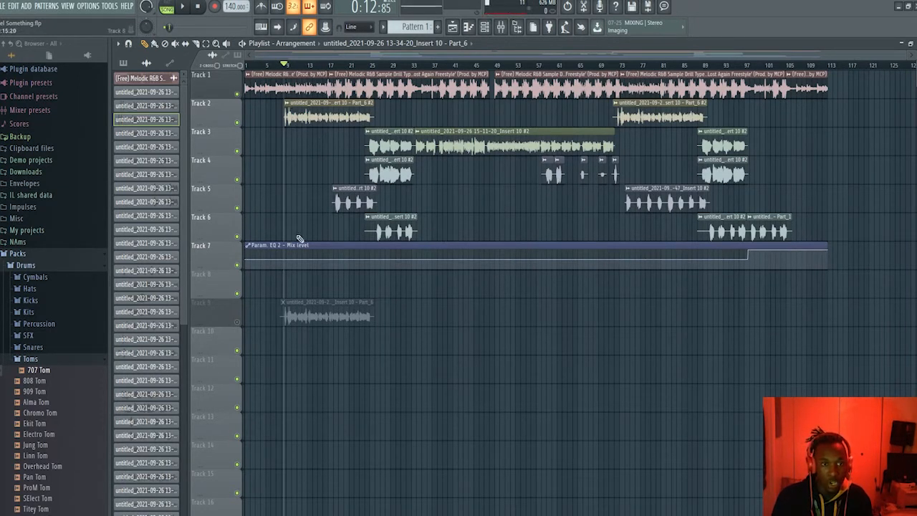
{"action": "left_click", "coordinate": [238, 322]}
{"action": "left_click", "coordinate": [238, 122]}
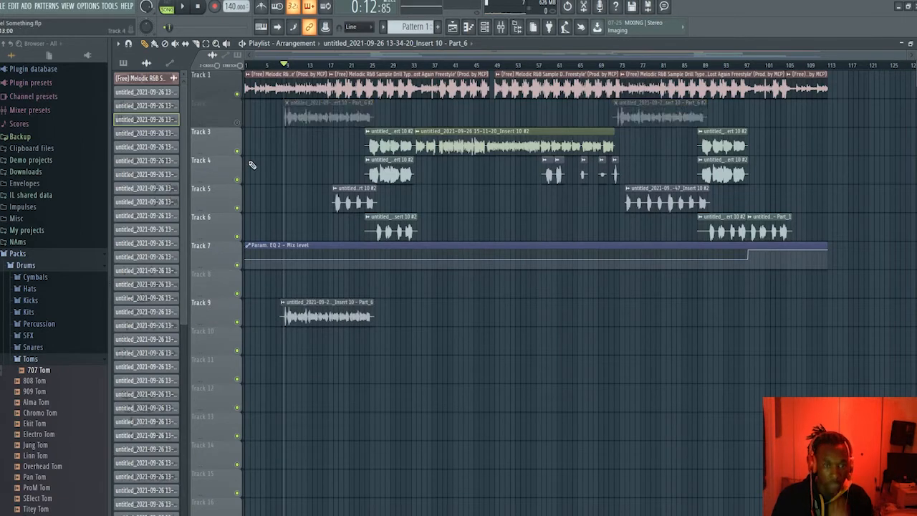
Open the Track 9 vocal clip's channel settings, check its current mixer insert, and route the clip to mixer track 8
{"action": "double_click", "coordinate": [342, 324]}
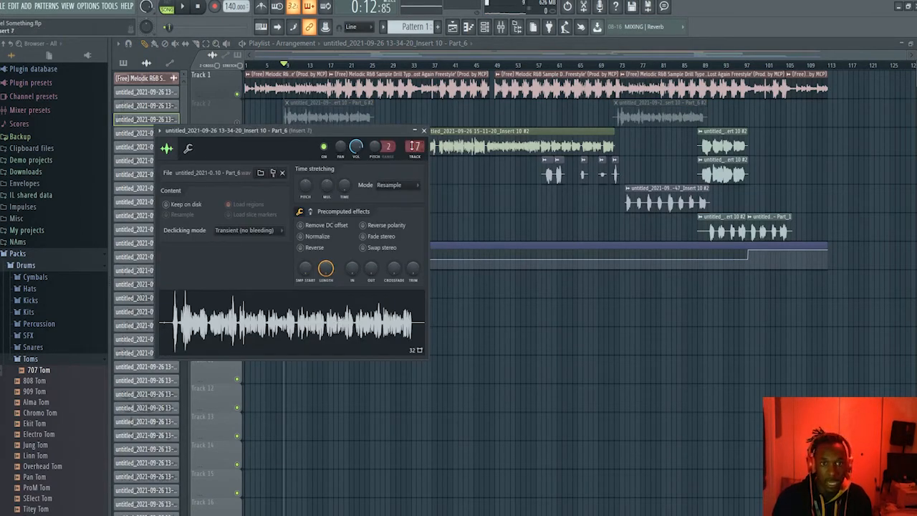
{"action": "double_click", "coordinate": [415, 146]}
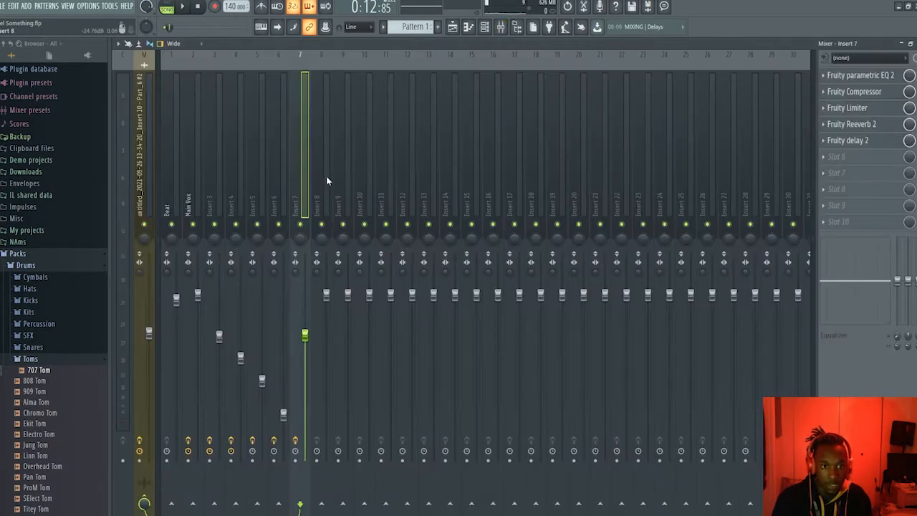
{"action": "left_click", "coordinate": [501, 28]}
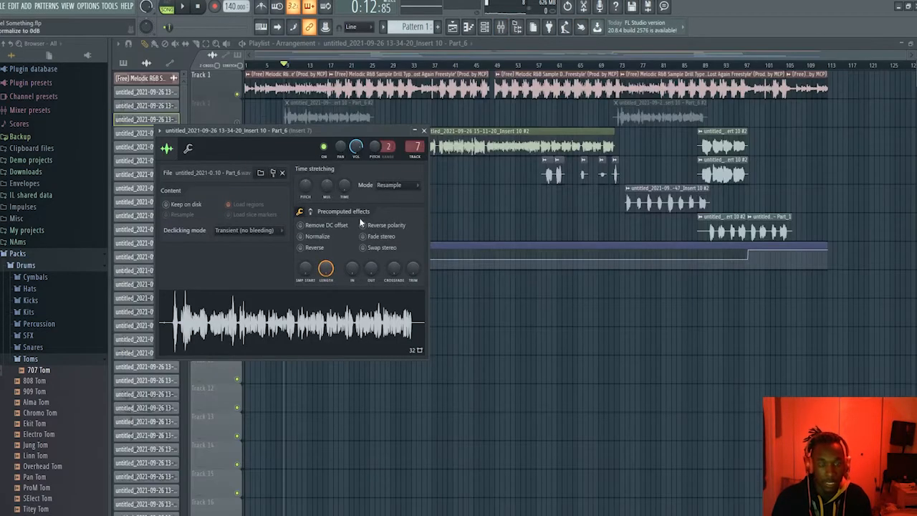
{"action": "scroll", "coordinate": [415, 146], "scroll_direction": "up", "scroll_amount": 1}
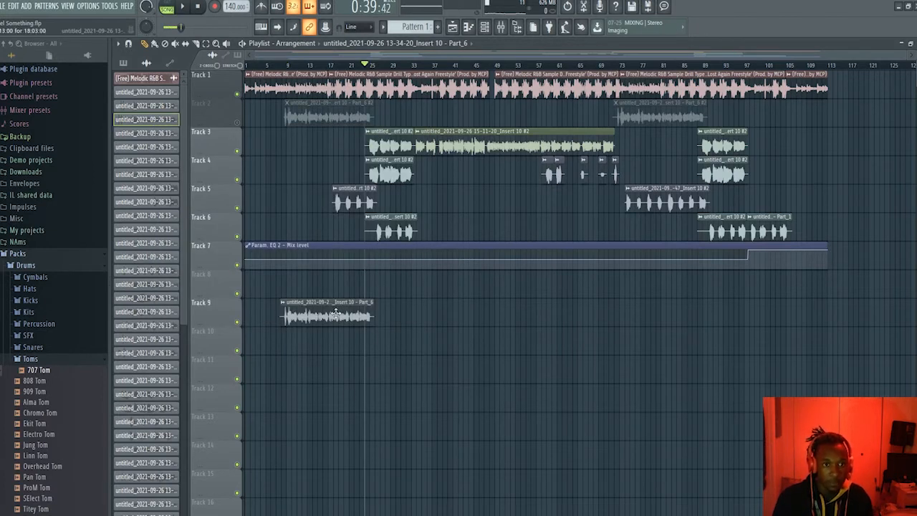
Load Pitcher on mixer insert 8 and set its key to D# with the Minor scale
{"action": "left_click", "coordinate": [501, 27]}
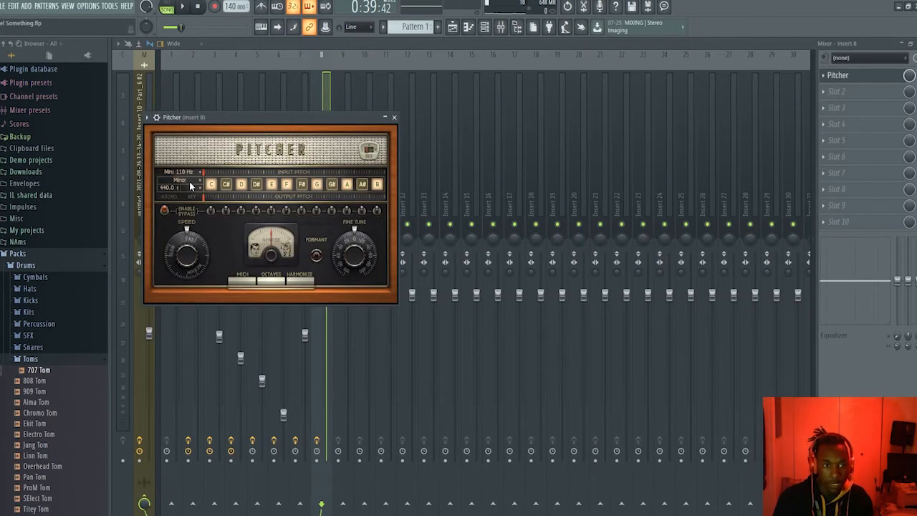
{"action": "left_click", "coordinate": [192, 182]}
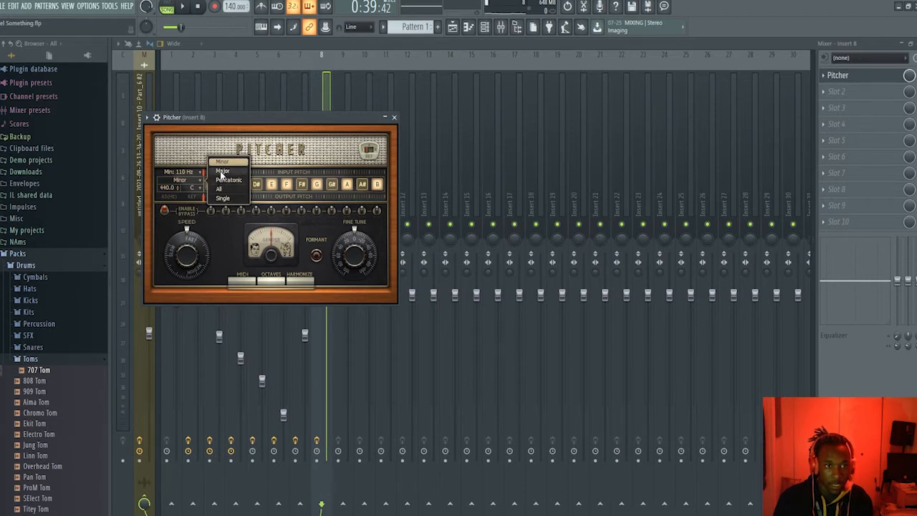
{"action": "left_click", "coordinate": [198, 191]}
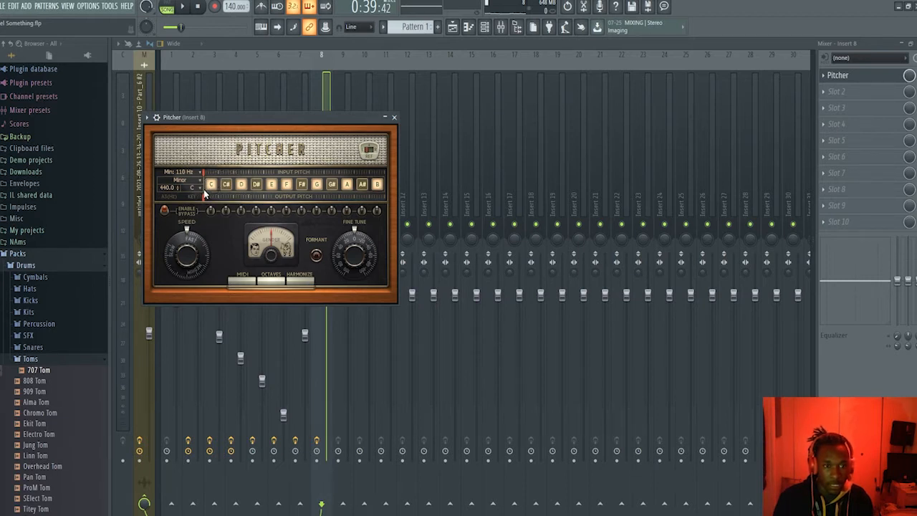
{"action": "left_click", "coordinate": [203, 192]}
{"action": "left_click", "coordinate": [218, 165]}
{"action": "left_click", "coordinate": [194, 183]}
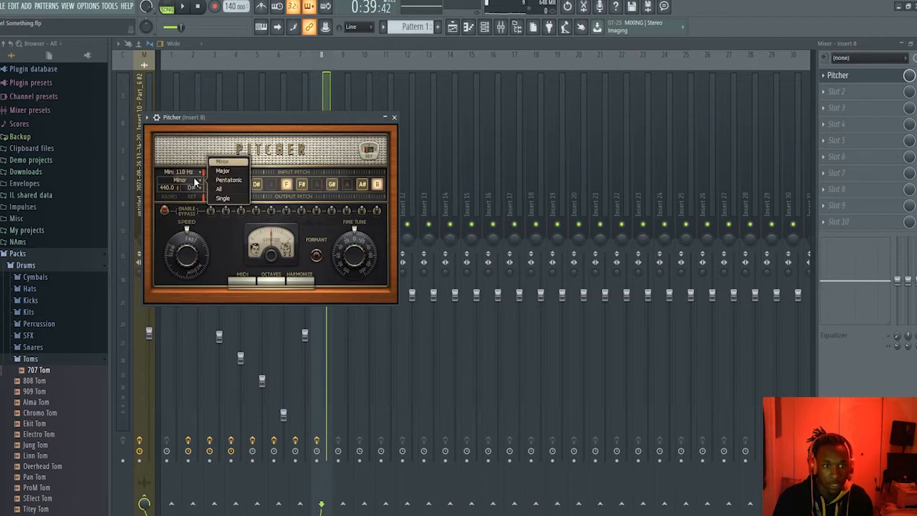
Leave only the beat on Track 1, the automation on Track 7 and the vocal on Track 9 unmuted in the playlist
{"action": "key", "text": "space"}
{"action": "left_click", "coordinate": [452, 28]}
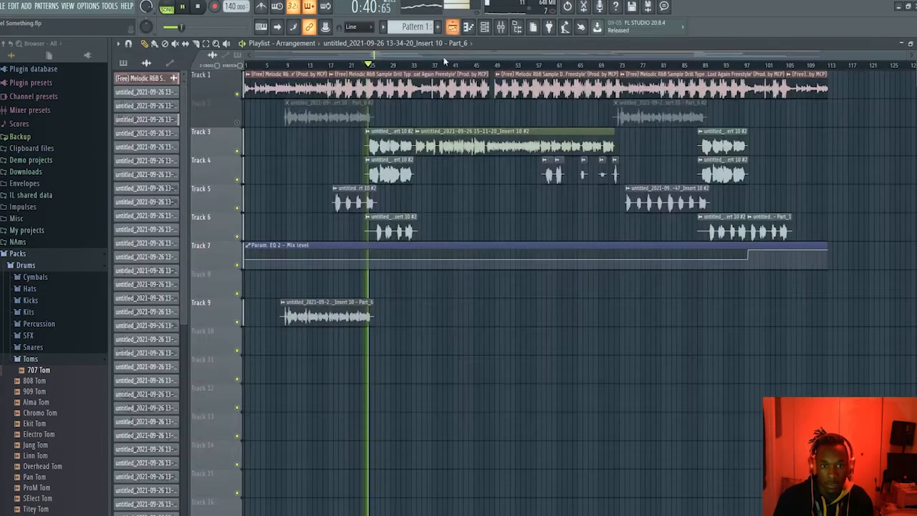
{"action": "key", "text": "space"}
{"action": "left_click", "coordinate": [237, 207]}
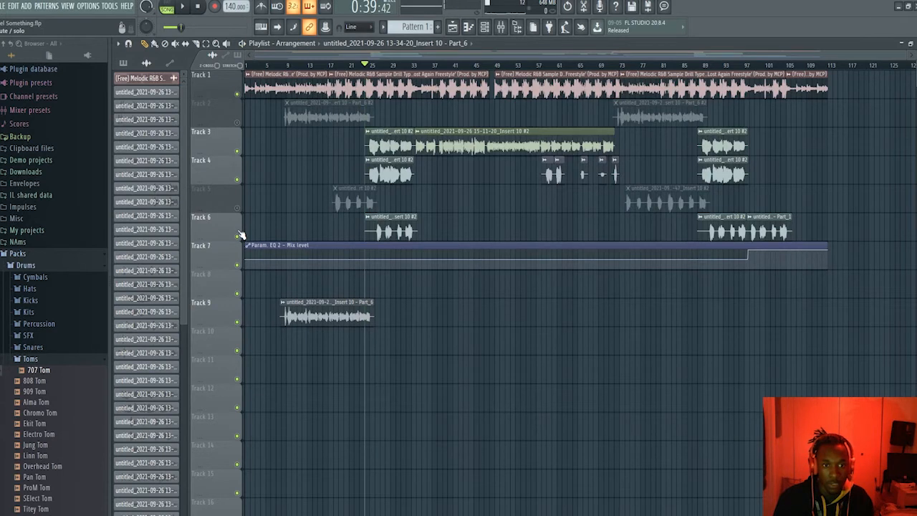
{"action": "right_click", "coordinate": [238, 94]}
{"action": "left_click", "coordinate": [237, 265]}
{"action": "left_click", "coordinate": [238, 322]}
Play the beat with the Track 9 vocal from about bar 9
{"action": "key", "text": "space"}
{"action": "left_click", "coordinate": [287, 65]}
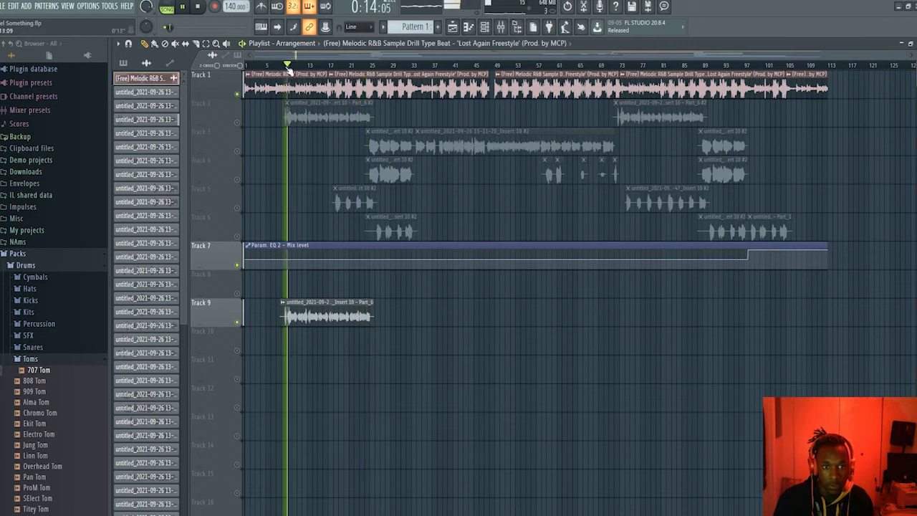
{"action": "scroll", "coordinate": [274, 233], "scroll_direction": "up", "scroll_amount": 3}
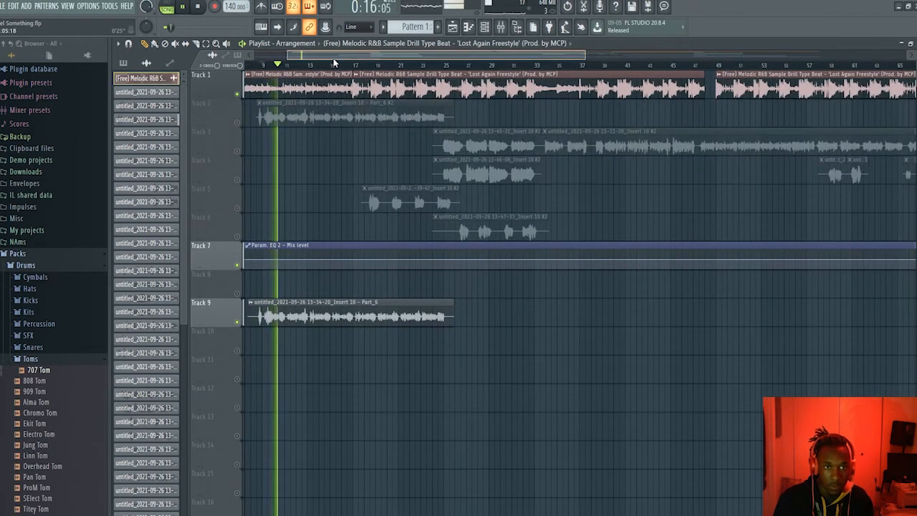
{"action": "left_click_drag", "start_coordinate": [333, 57], "coordinate": [292, 70]}
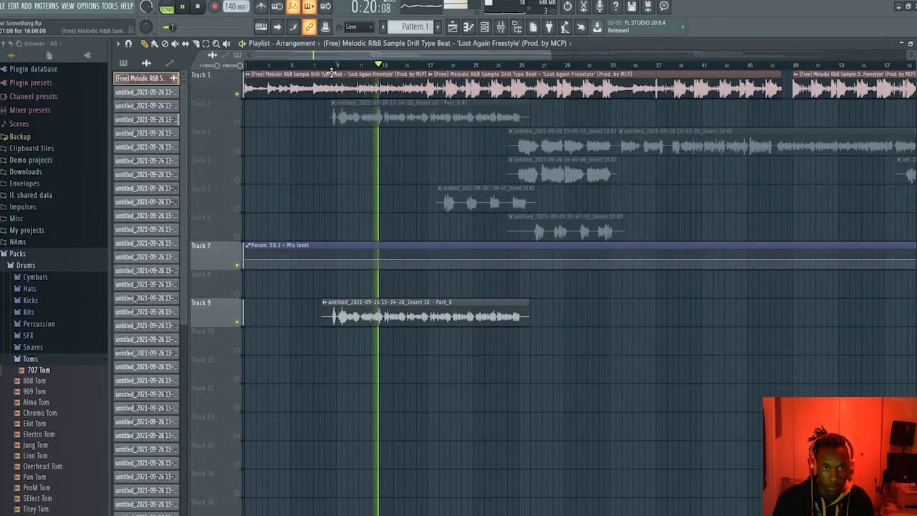
{"action": "key", "text": "space"}
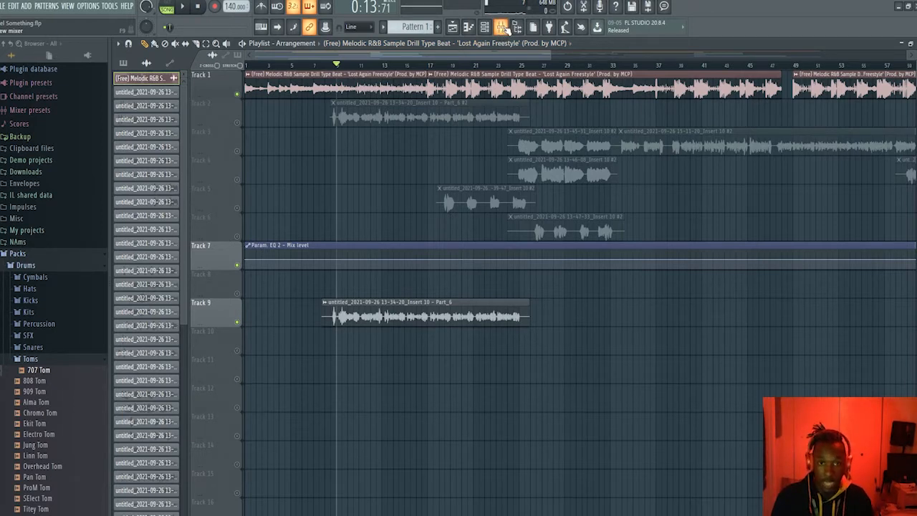
Replay the opening phrase of the Track 9 vocal over the beat several times while examining its waveform up close
{"action": "key", "text": "space"}
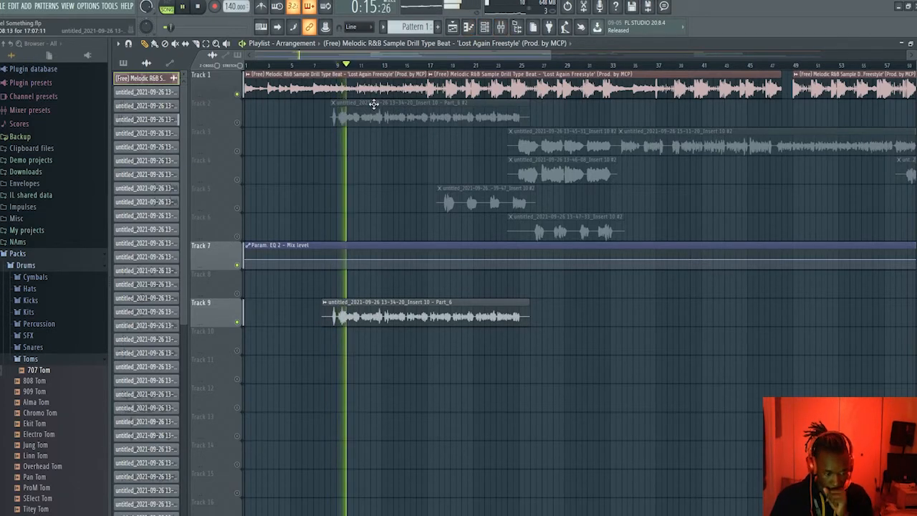
{"action": "key", "text": "space"}
{"action": "key", "text": "space"}
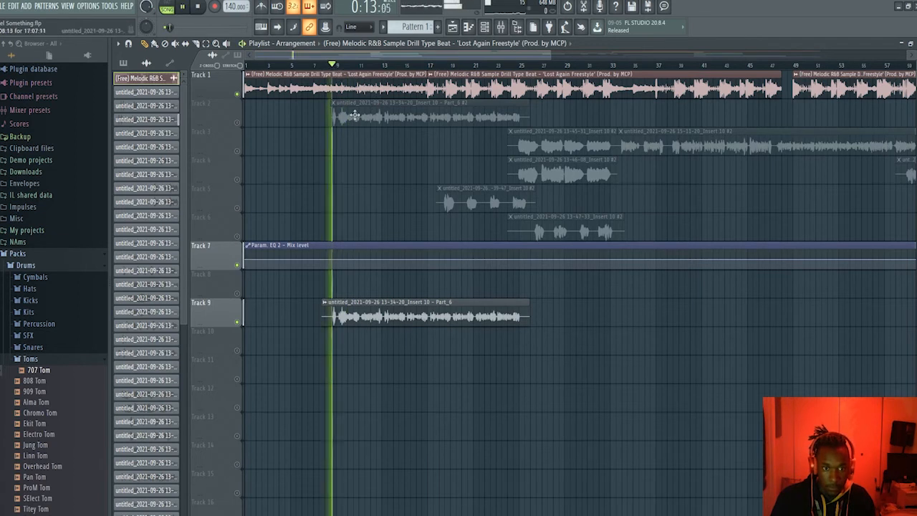
{"action": "scroll", "coordinate": [342, 122], "scroll_direction": "up", "scroll_amount": 5}
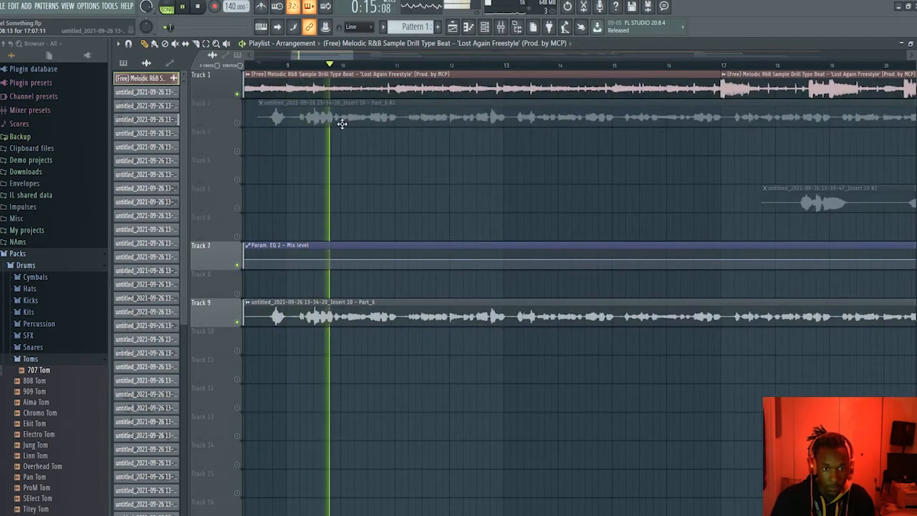
{"action": "scroll", "coordinate": [334, 131], "scroll_direction": "up", "scroll_amount": 3}
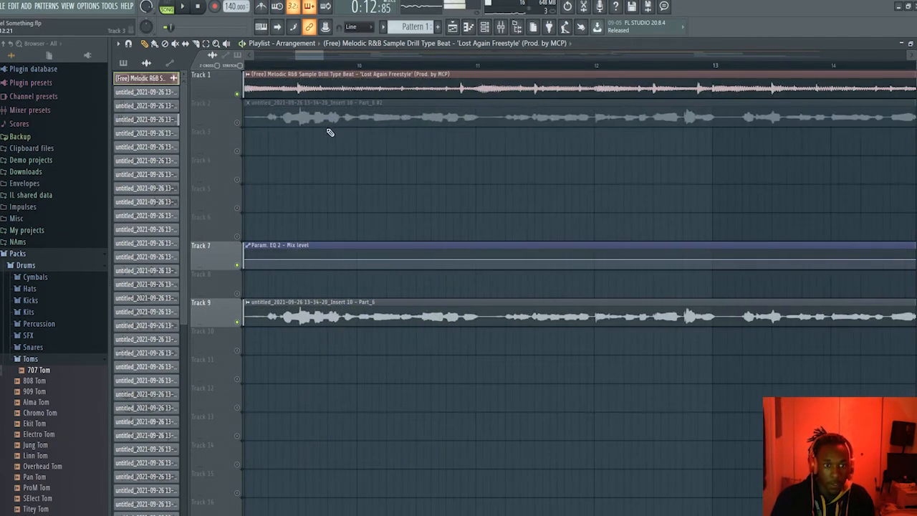
{"action": "key", "text": "space"}
{"action": "scroll", "coordinate": [328, 136], "scroll_direction": "down", "scroll_amount": 3}
{"action": "scroll", "coordinate": [265, 192], "scroll_direction": "up", "scroll_amount": 2}
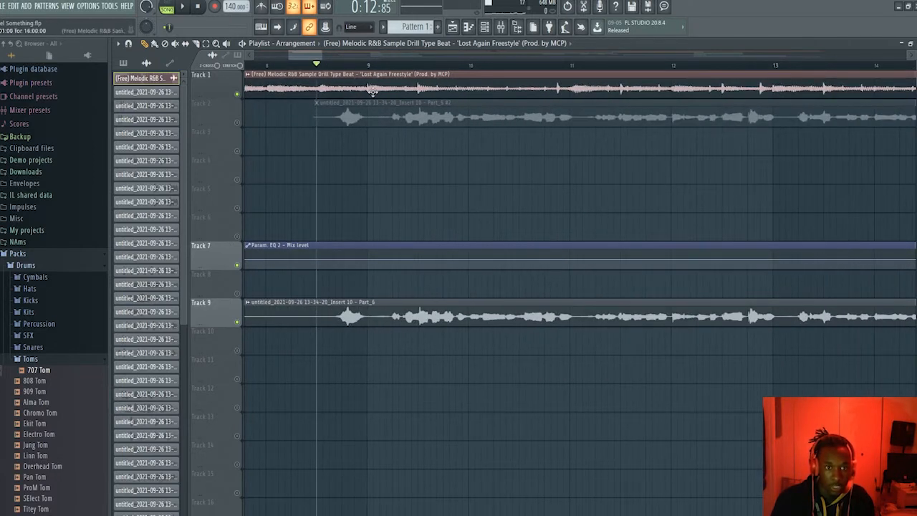
{"action": "key", "text": "space"}
{"action": "key", "text": "space"}
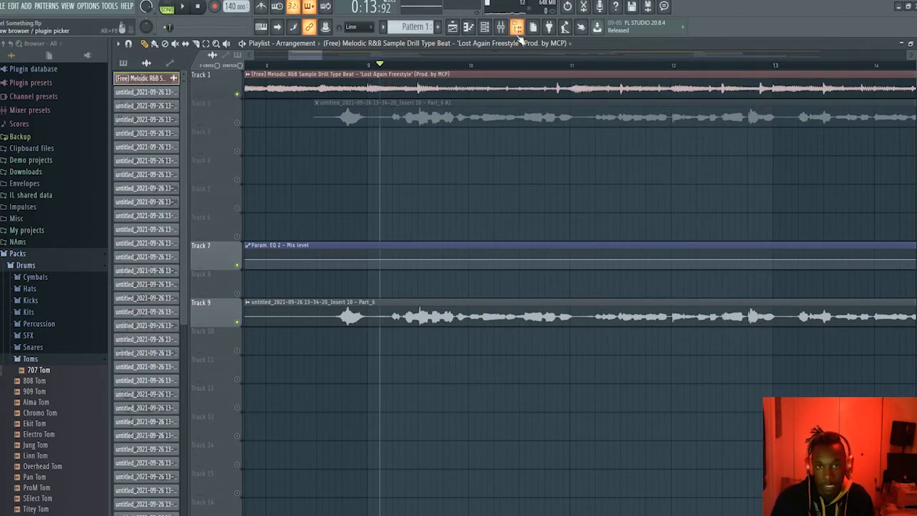
Open Pitcher on mixer insert 8 and audition the pitch-corrected vocal while watching its note display
{"action": "key", "text": "F9"}
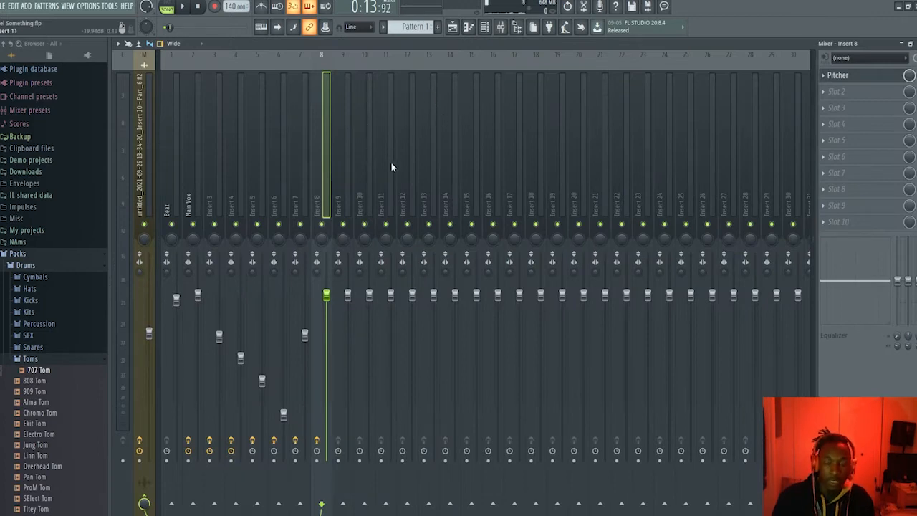
{"action": "left_click", "coordinate": [877, 79]}
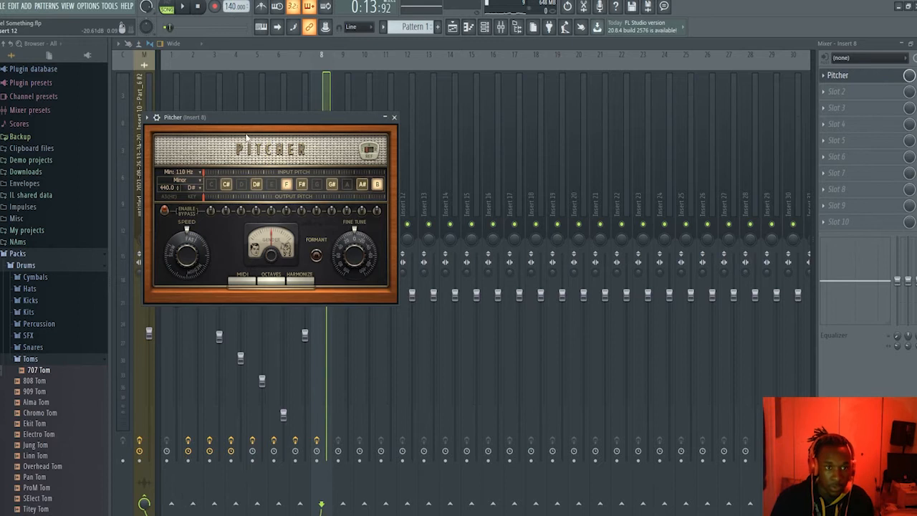
{"action": "left_click_drag", "start_coordinate": [318, 117], "coordinate": [407, 117]}
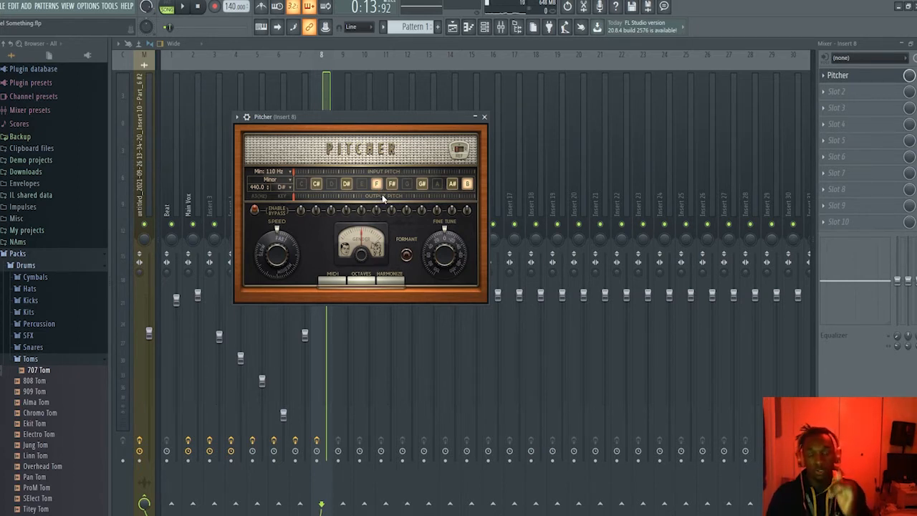
{"action": "key", "text": "space"}
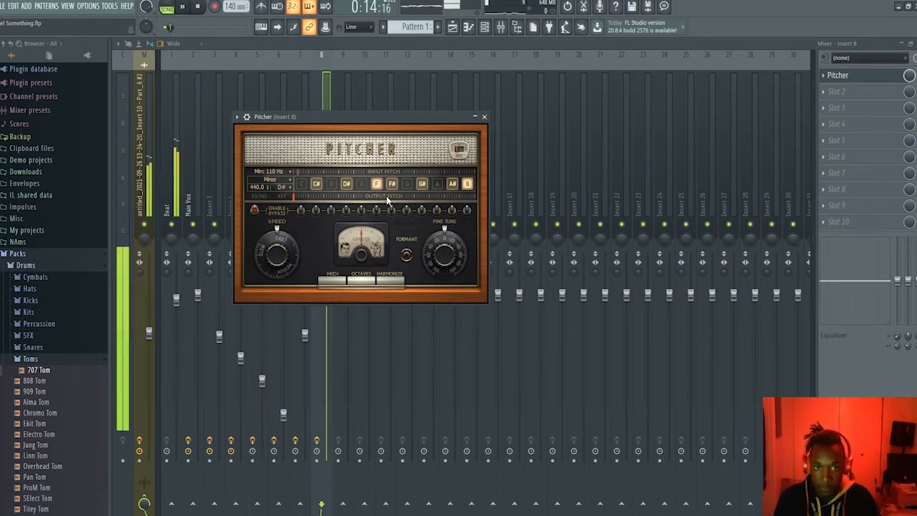
{"action": "key", "text": "space"}
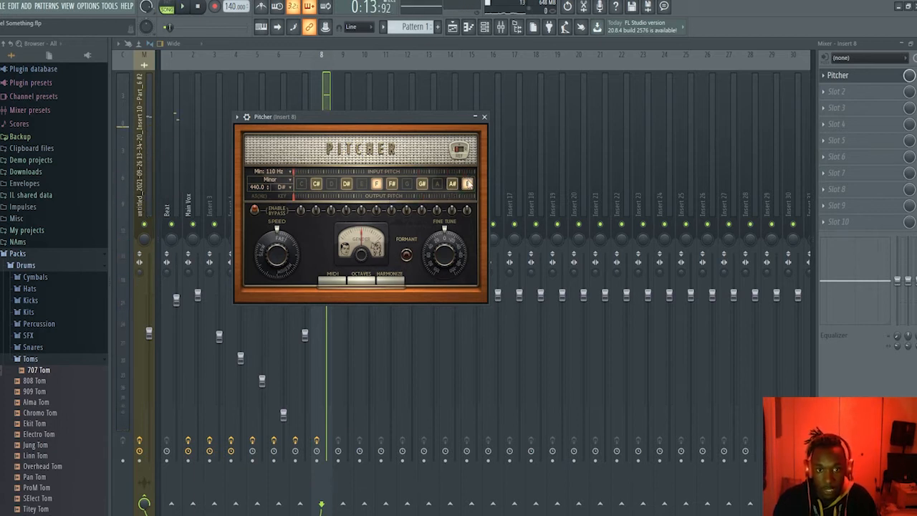
{"action": "key", "text": "space"}
{"action": "key", "text": "space"}
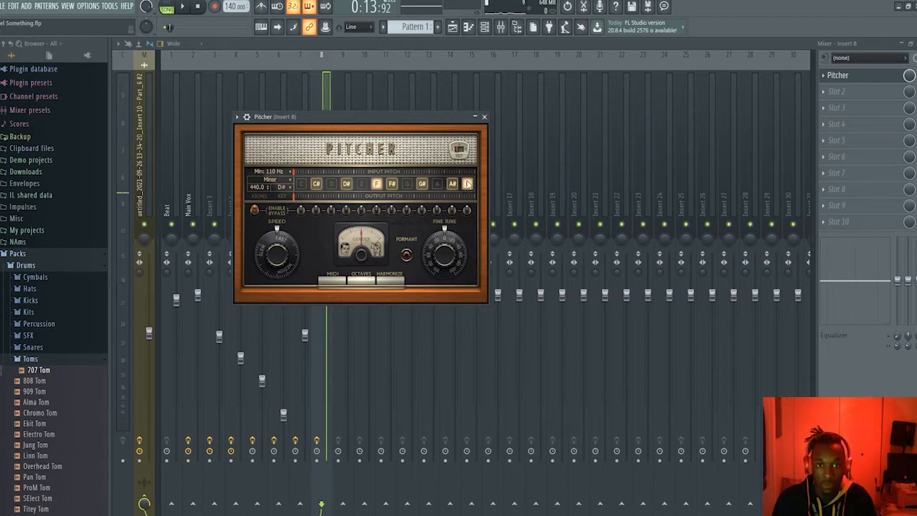
Disable the note B in Pitcher and play the vocal
{"action": "left_click", "coordinate": [468, 184]}
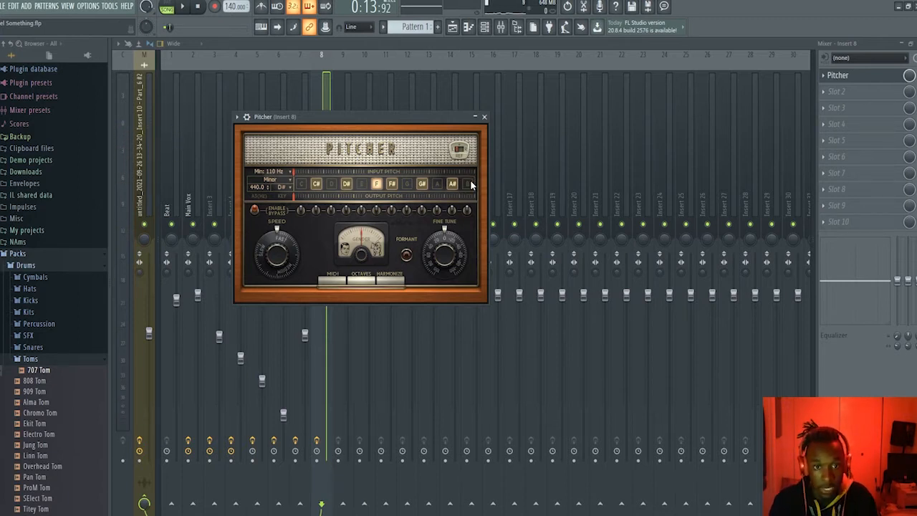
{"action": "left_click", "coordinate": [452, 184]}
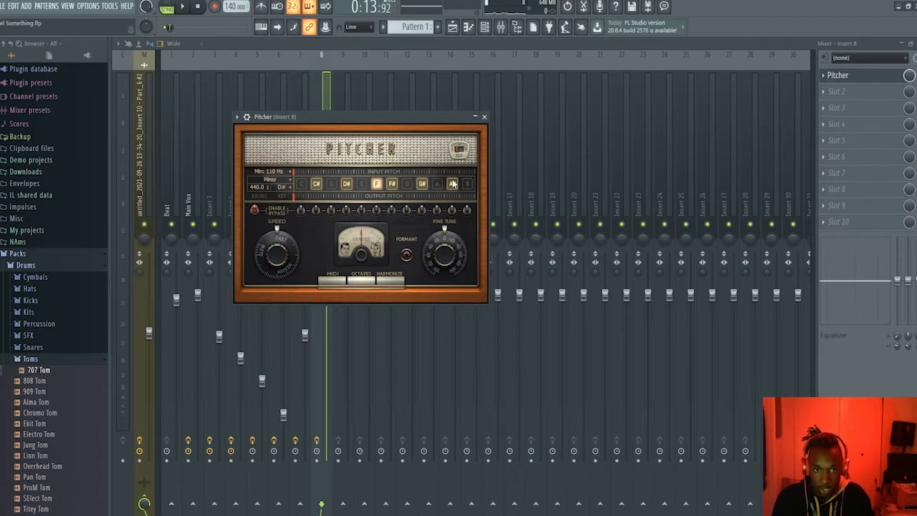
{"action": "key", "text": "space"}
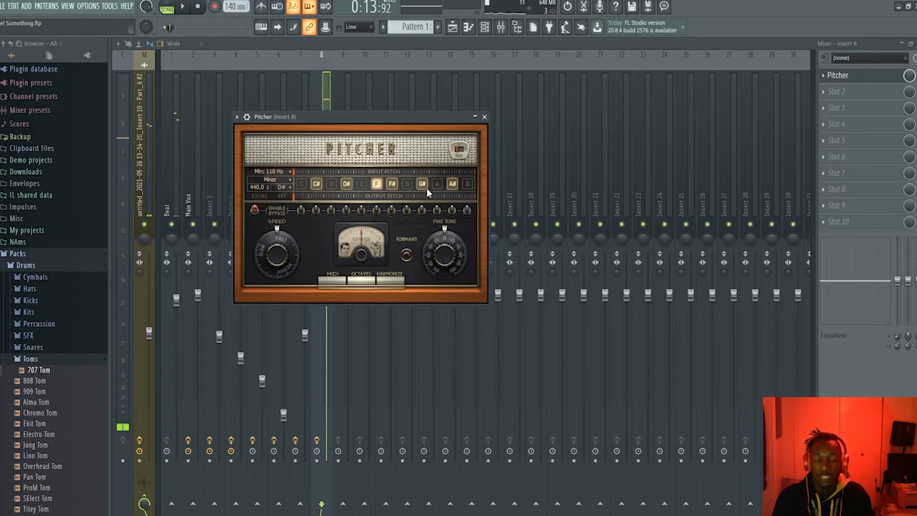
Re-enable the note B in Pitcher to compare the vocal's playback, and disable B again
{"action": "left_click", "coordinate": [467, 185]}
{"action": "key", "text": "space"}
{"action": "key", "text": "space"}
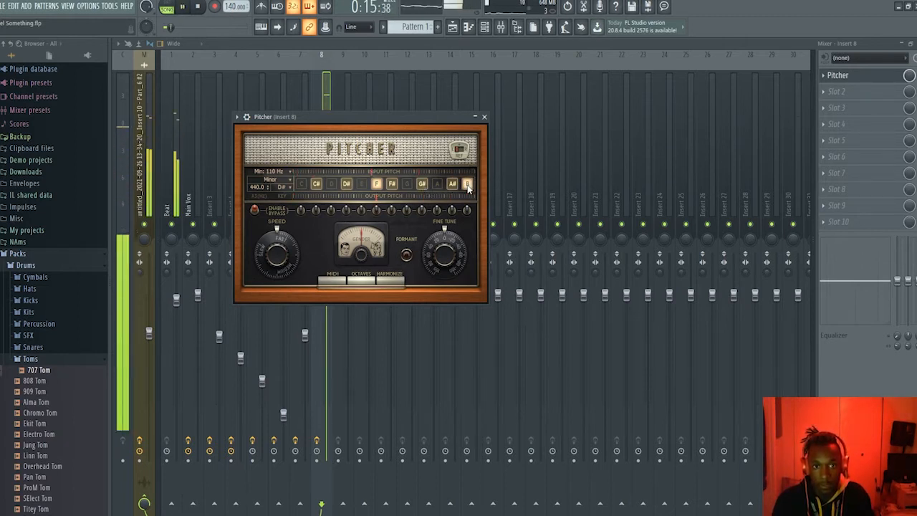
{"action": "left_click", "coordinate": [467, 185]}
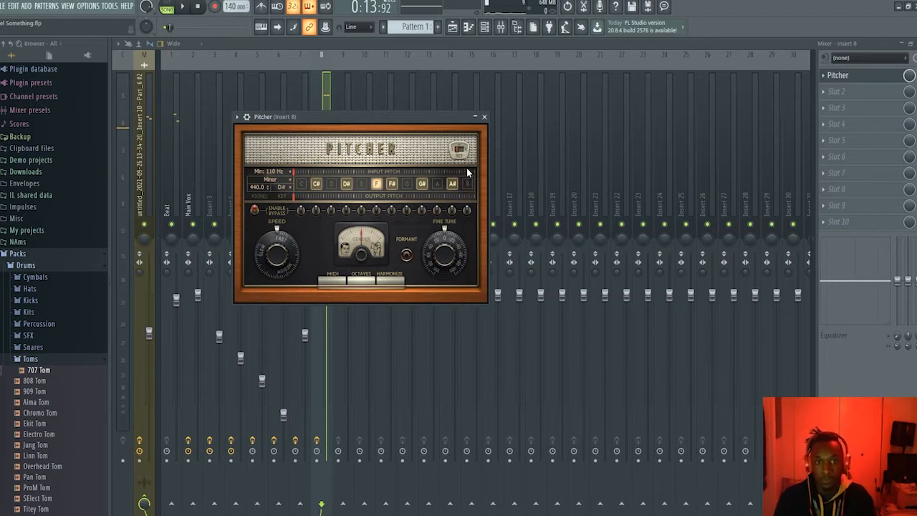
{"action": "key", "text": "space"}
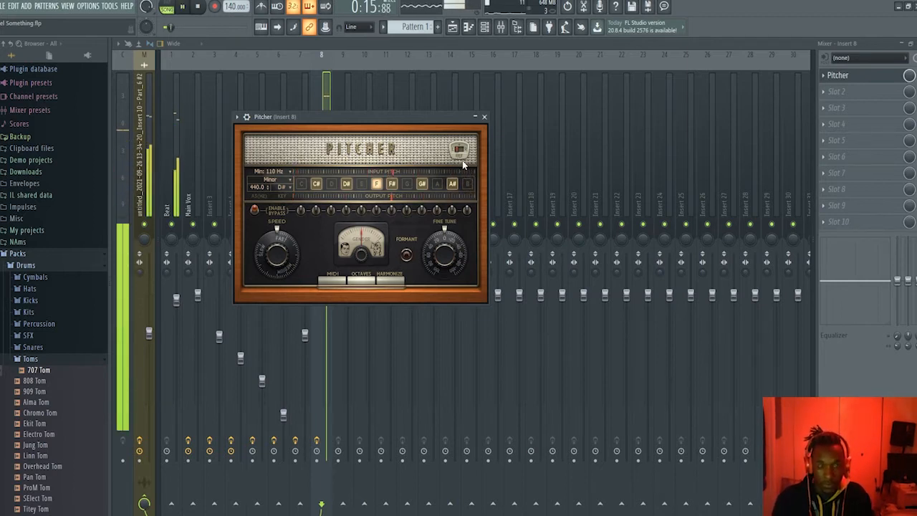
Stop the playback and toggle the note B on and off again in Pitcher on insert 8
{"action": "key", "text": "space"}
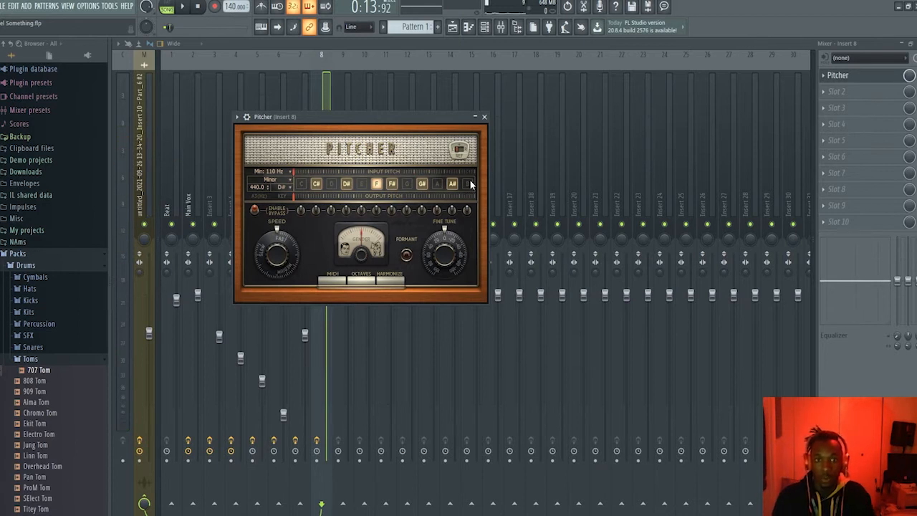
{"action": "left_click", "coordinate": [467, 185]}
{"action": "left_click", "coordinate": [470, 185]}
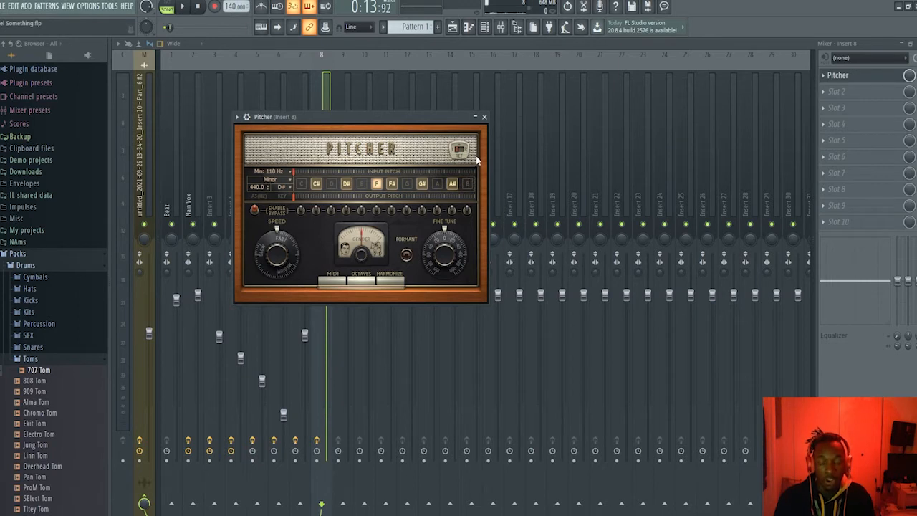
Slice the Track 9 vocal before and after the phrase between bars 9 and 10, replaying it to find the end
{"action": "left_click", "coordinate": [461, 30]}
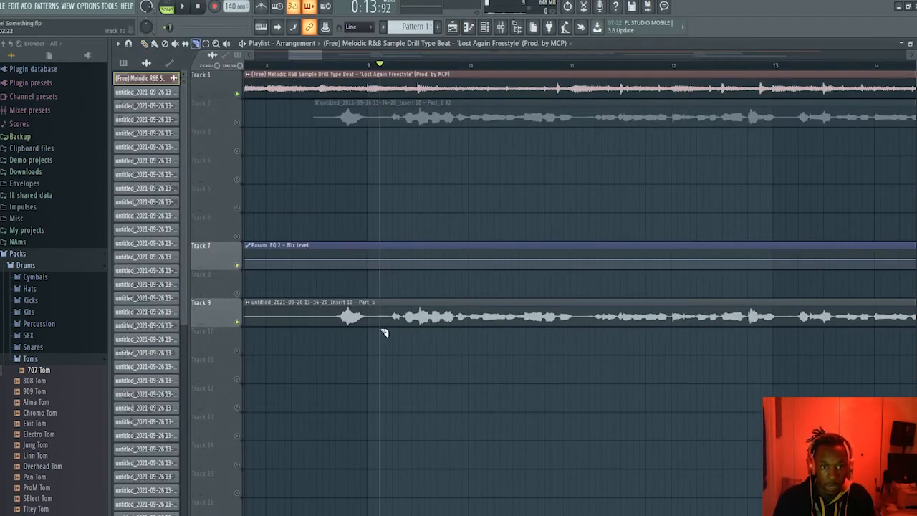
{"action": "left_click", "coordinate": [379, 313], "text": "shift"}
{"action": "key", "text": "space"}
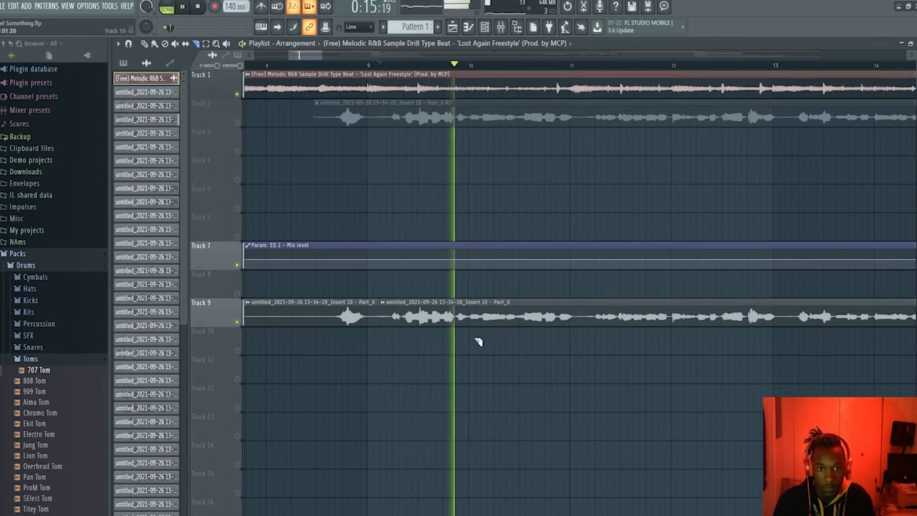
{"action": "key", "text": "space"}
{"action": "scroll", "coordinate": [443, 341], "scroll_direction": "up", "scroll_amount": 3}
{"action": "key", "text": "space"}
{"action": "key", "text": "space"}
{"action": "left_click", "coordinate": [479, 304], "text": "shift"}
{"action": "scroll", "coordinate": [479, 303], "scroll_direction": "down", "scroll_amount": 3}
{"action": "scroll", "coordinate": [479, 303], "scroll_direction": "down", "scroll_amount": 1}
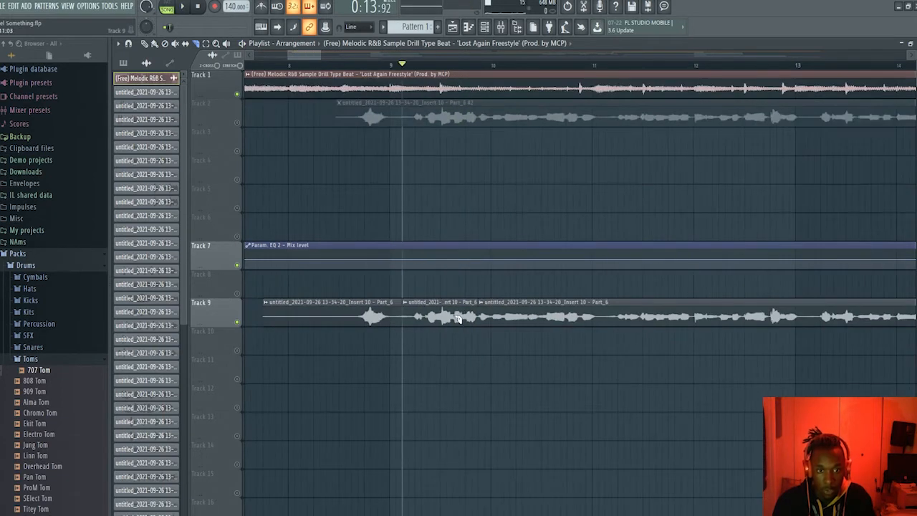
Move the sliced phrase down to Track 10, enable that track and play the phrase
{"action": "left_click_drag", "start_coordinate": [449, 318], "coordinate": [445, 351]}
{"action": "left_click", "coordinate": [237, 351]}
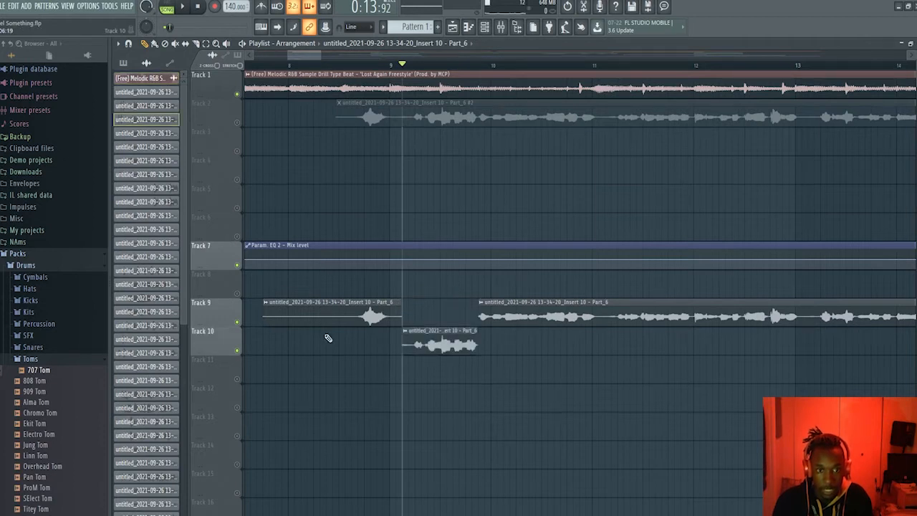
{"action": "key", "text": "space"}
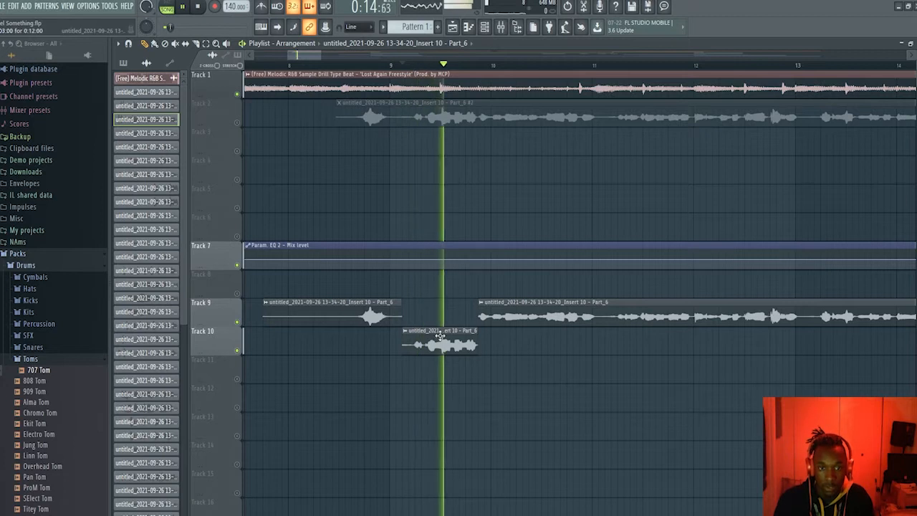
{"action": "key", "text": "space"}
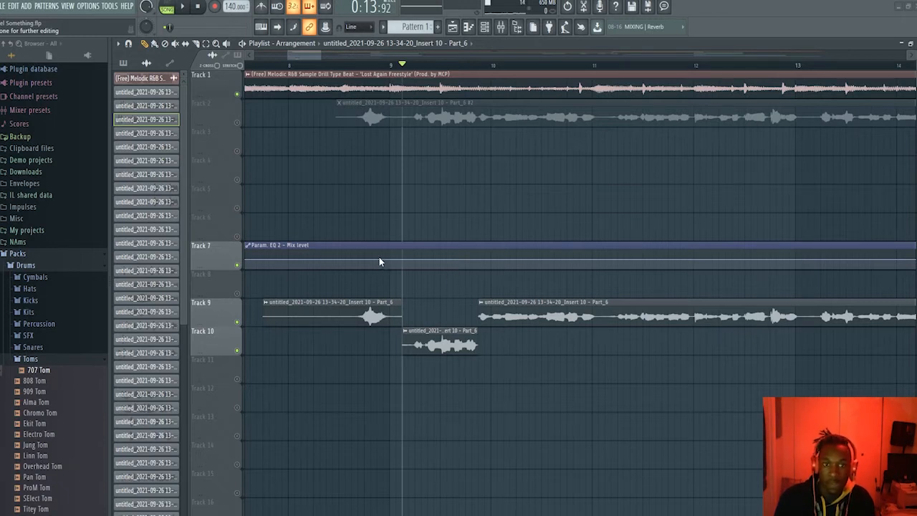
Make the Track 10 slice a unique sample and route its channel to mixer insert 9
{"action": "left_click", "coordinate": [393, 267]}
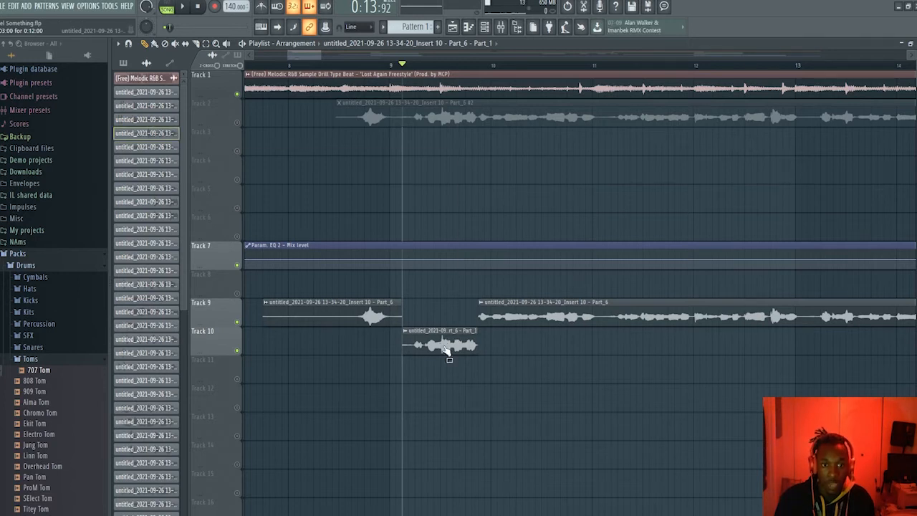
{"action": "double_click", "coordinate": [438, 345]}
{"action": "left_click", "coordinate": [533, 320]}
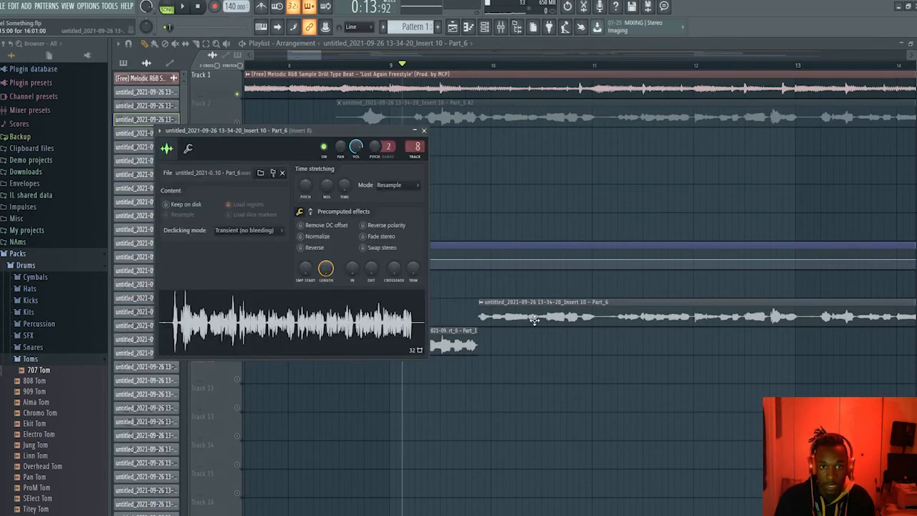
{"action": "left_click", "coordinate": [443, 347]}
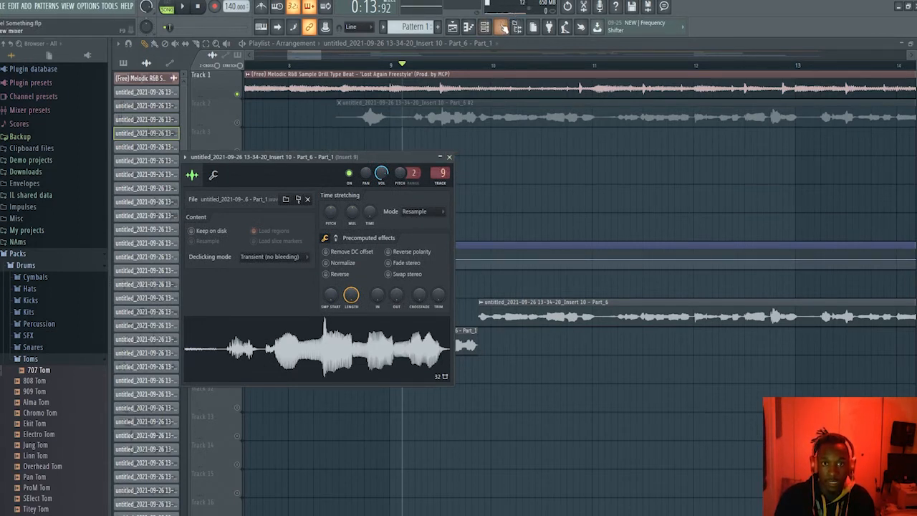
Load Pitcher on mixer insert 9, set its key to D# minor and disable the note B
{"action": "left_click", "coordinate": [501, 28]}
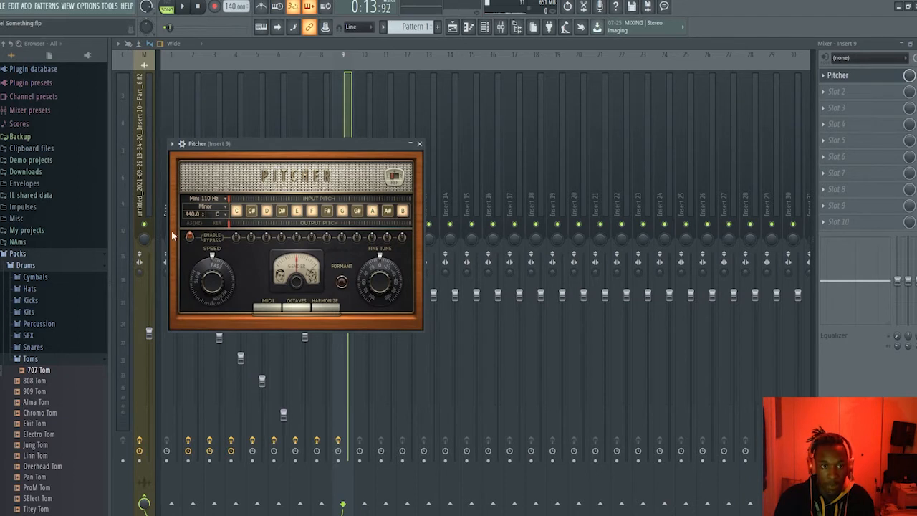
{"action": "left_click", "coordinate": [223, 215]}
{"action": "left_click", "coordinate": [245, 189]}
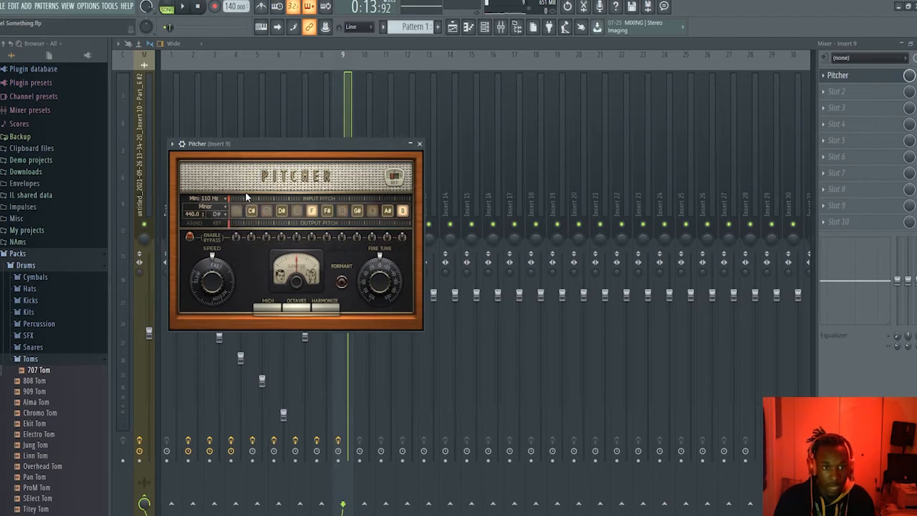
{"action": "left_click", "coordinate": [404, 215]}
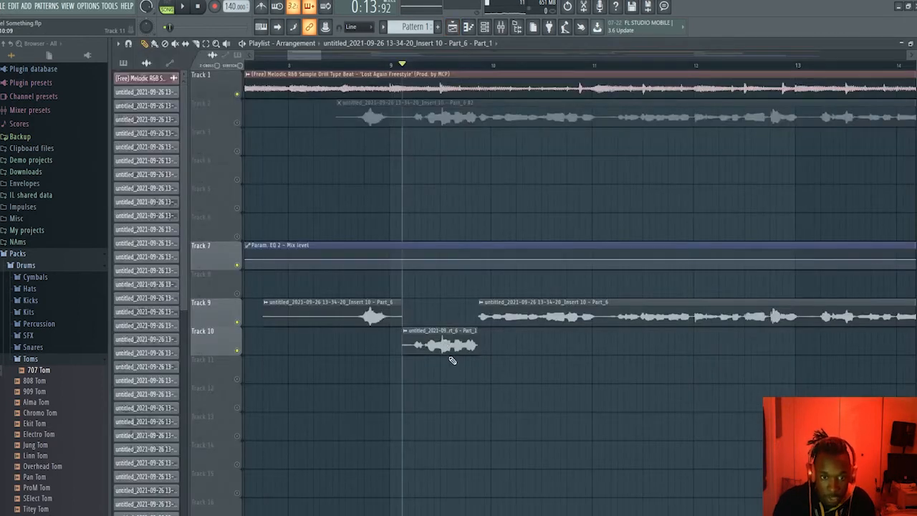
Audition the retuned slice from just before bar 9 and move it back up to Track 9
{"action": "left_click", "coordinate": [502, 28]}
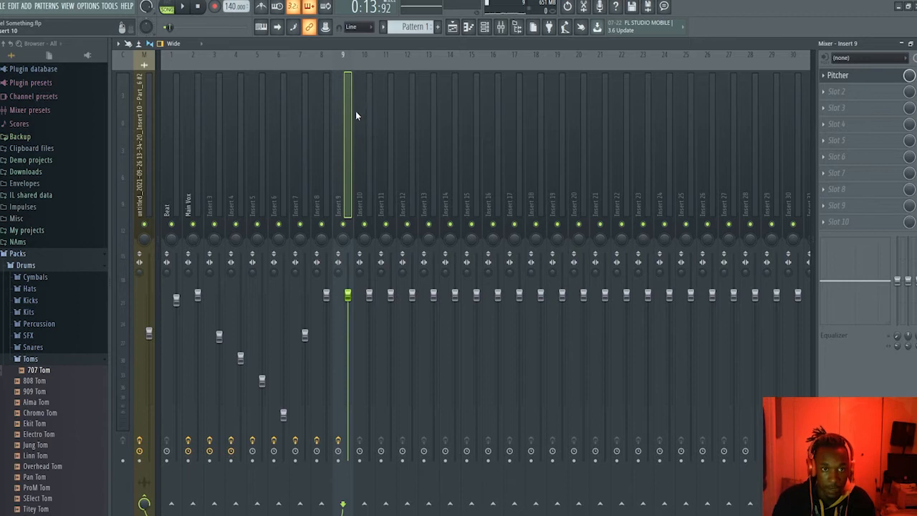
{"action": "left_click", "coordinate": [456, 30]}
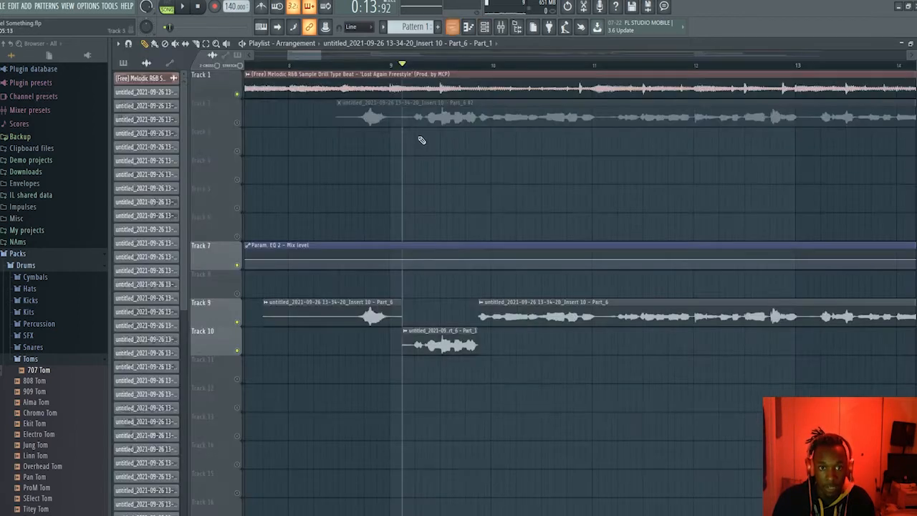
{"action": "left_click", "coordinate": [384, 68]}
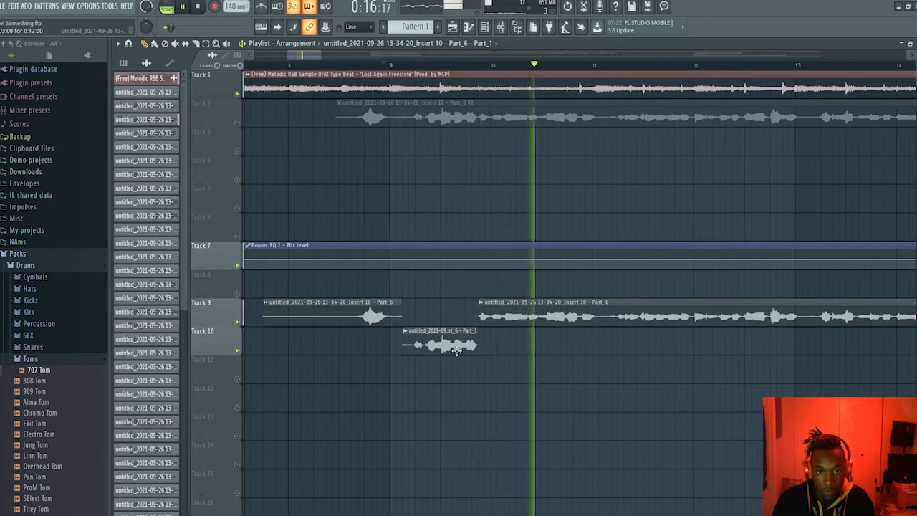
{"action": "key", "text": "space"}
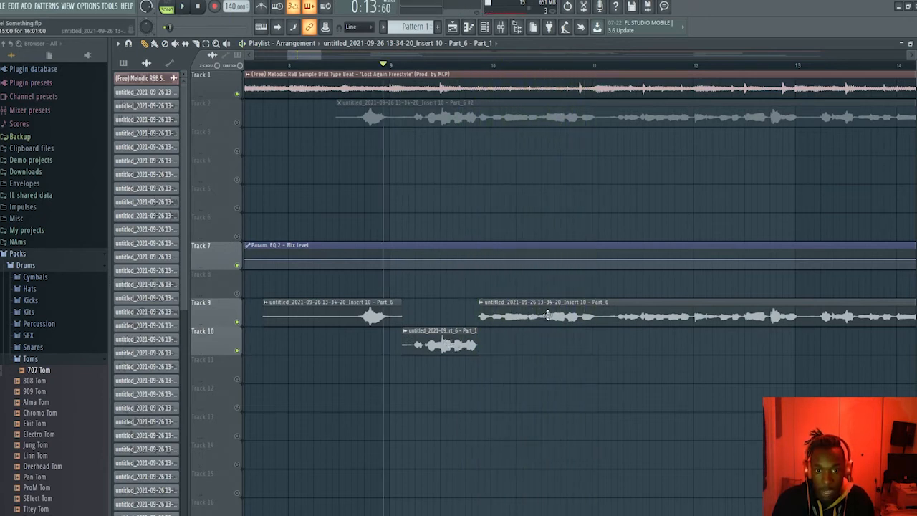
{"action": "left_click_drag", "start_coordinate": [458, 343], "coordinate": [451, 308]}
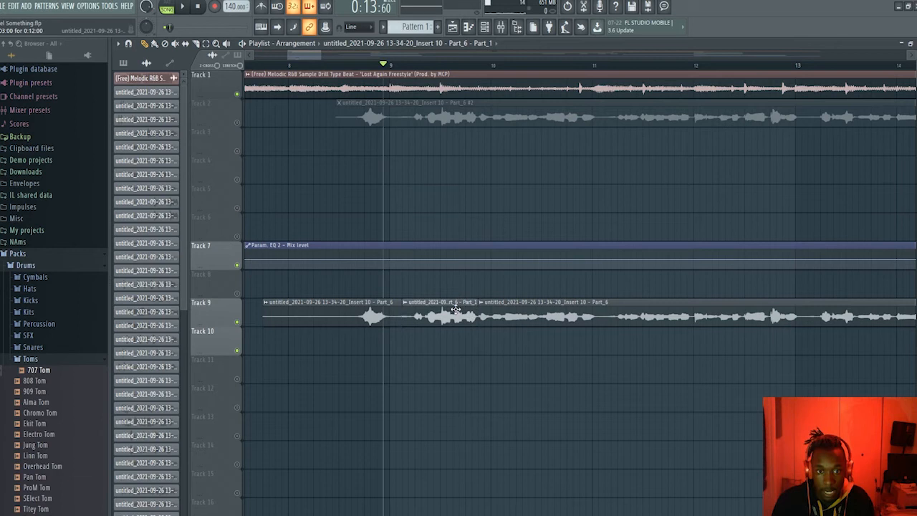
Enable the note B in Pitcher on mixer insert 8 and audition the vocal that follows the slice near bar 10
{"action": "key", "text": "space"}
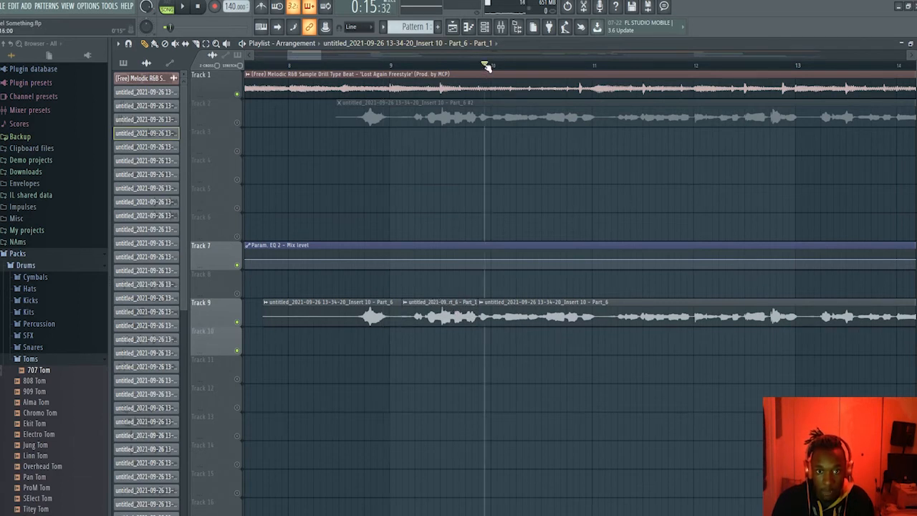
{"action": "key", "text": "space"}
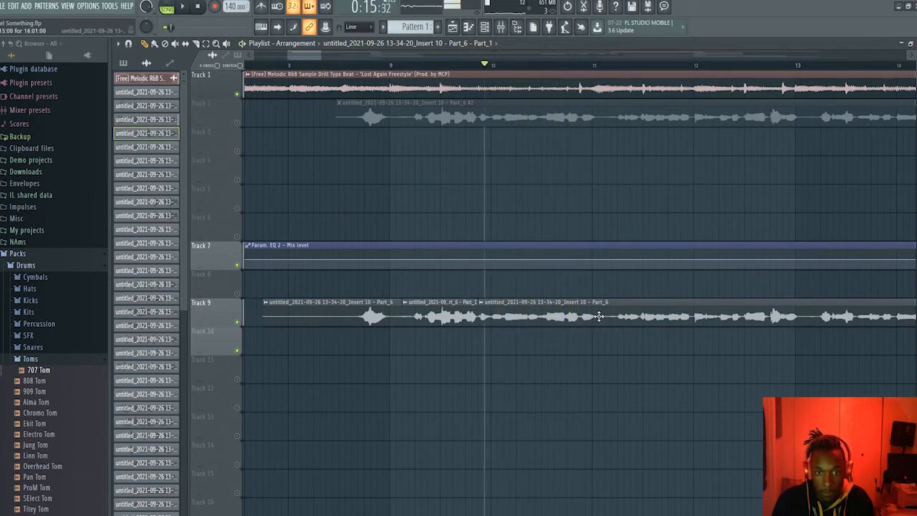
{"action": "left_click", "coordinate": [501, 27]}
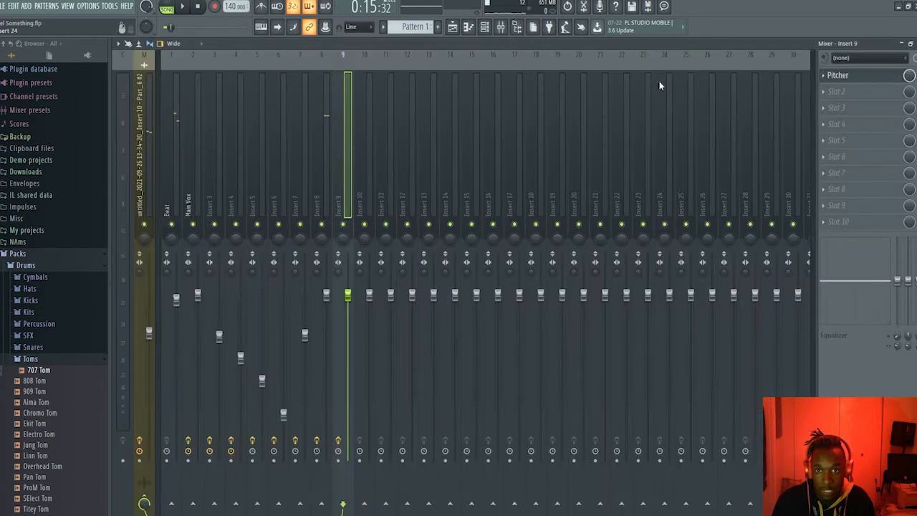
{"action": "left_click", "coordinate": [334, 146]}
{"action": "left_click", "coordinate": [889, 78]}
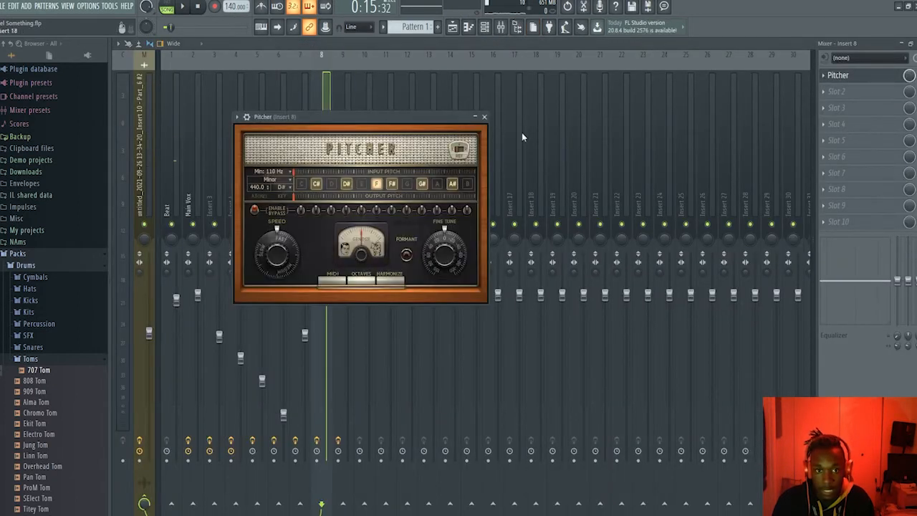
{"action": "left_click", "coordinate": [468, 185]}
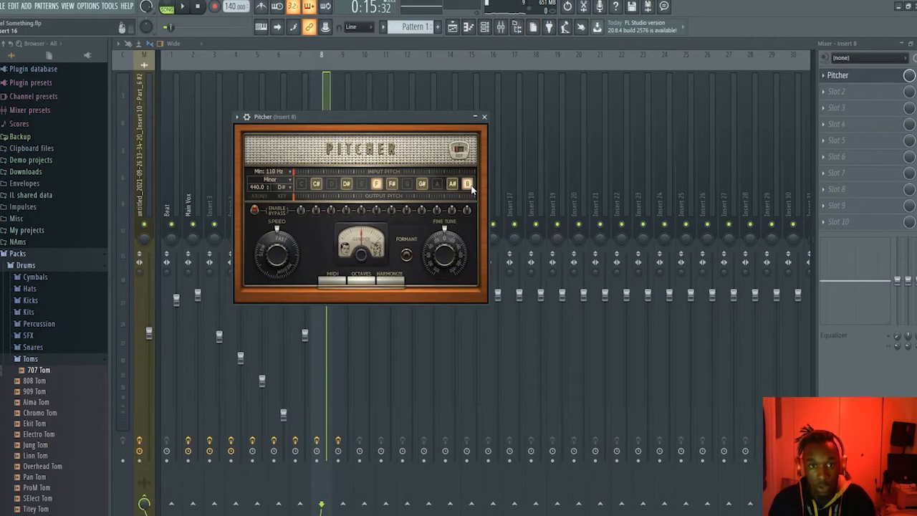
{"action": "key", "text": "space"}
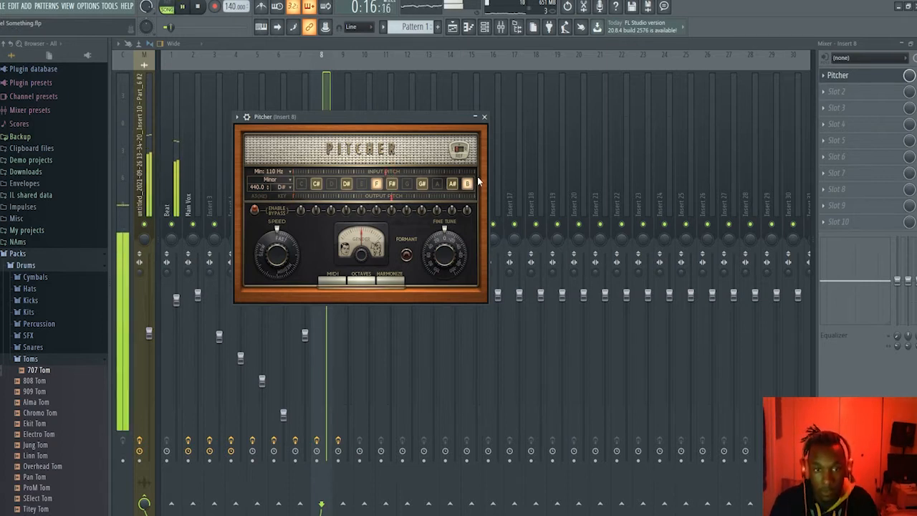
{"action": "key", "text": "space"}
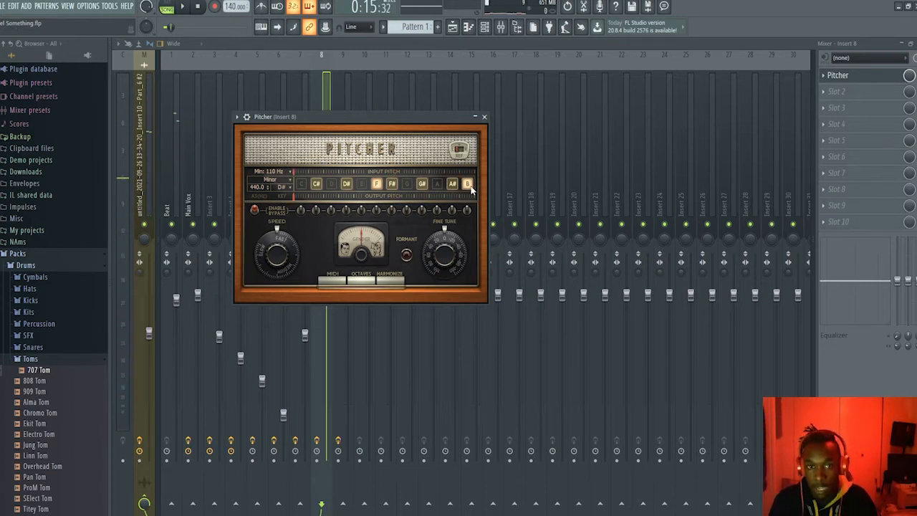
Disable the note B in Pitcher on insert 8 to compare the vocal's playback, and enable B again
{"action": "left_click", "coordinate": [468, 185]}
{"action": "key", "text": "space"}
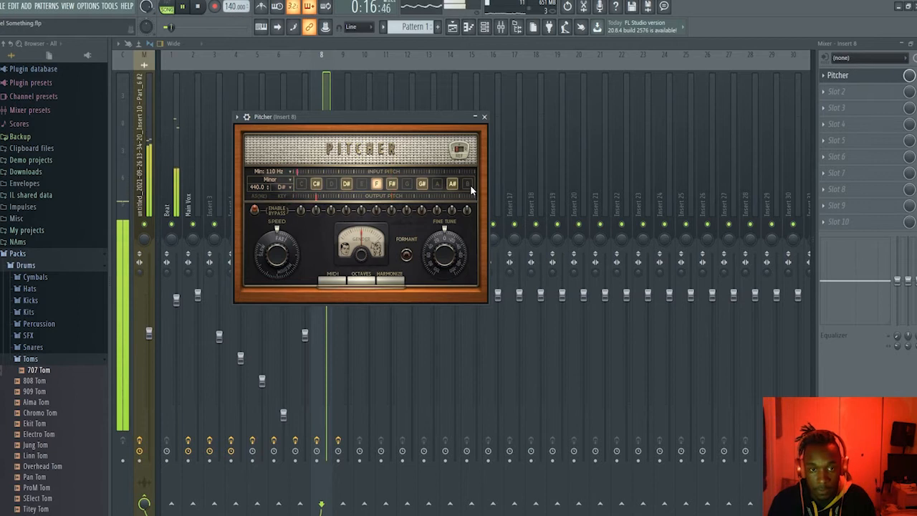
{"action": "left_click", "coordinate": [468, 184]}
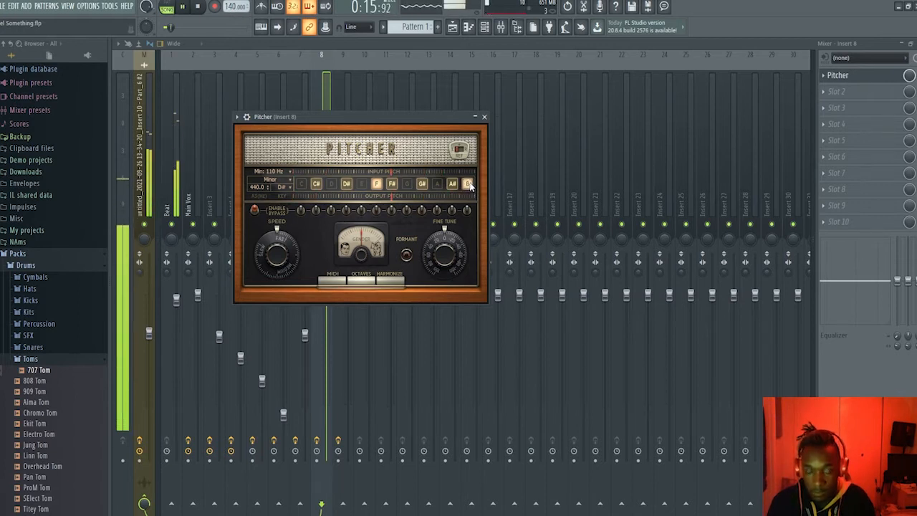
{"action": "key", "text": "space"}
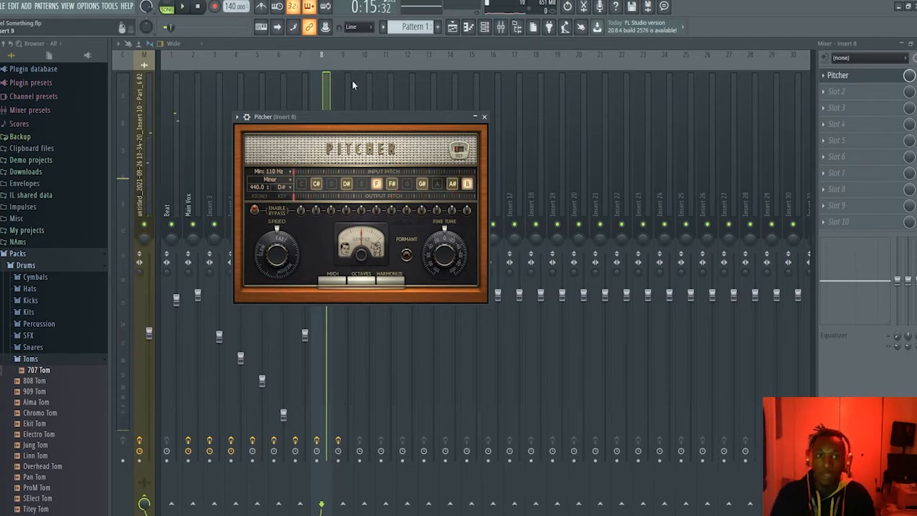
Select mixer insert 9 and play through the rest of the Track 9 vocal to find further off-pitch phrases
{"action": "left_click", "coordinate": [348, 76]}
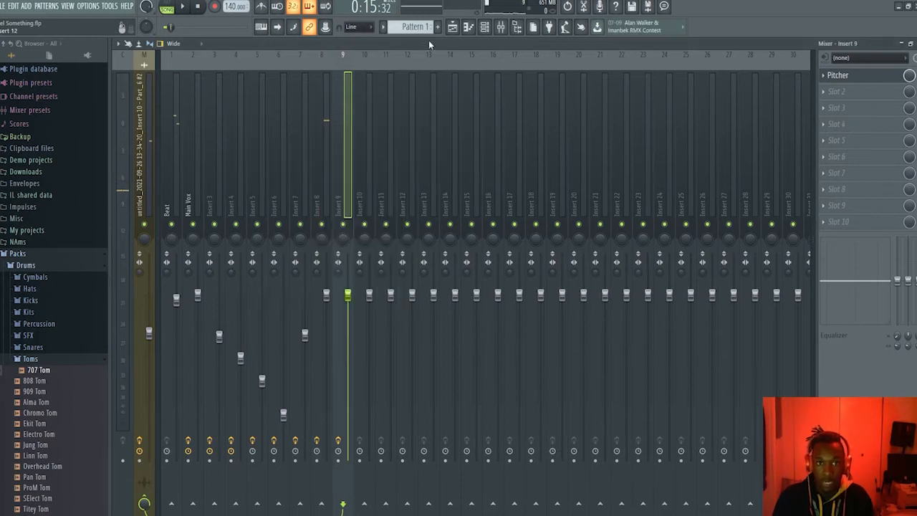
{"action": "left_click", "coordinate": [452, 27]}
{"action": "scroll", "coordinate": [381, 355], "scroll_direction": "down", "scroll_amount": 5}
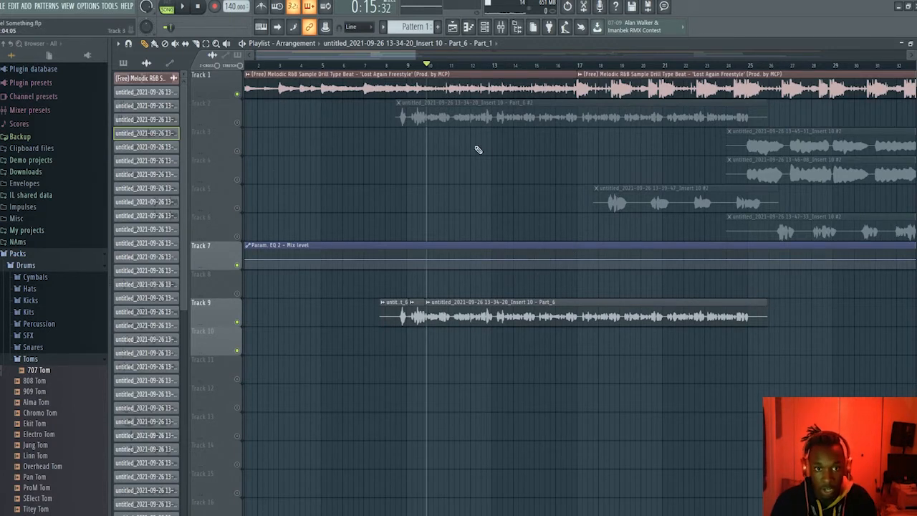
{"action": "key", "text": "space"}
{"action": "scroll", "coordinate": [518, 337], "scroll_direction": "up", "scroll_amount": 3}
{"action": "scroll", "coordinate": [518, 337], "scroll_direction": "down", "scroll_amount": 1}
{"action": "key", "text": "space"}
Slice out the vocal phrase just after bar 17, move it to Track 10 and put it back on Track 9
{"action": "left_click", "coordinate": [581, 64]}
{"action": "scroll", "coordinate": [580, 316], "scroll_direction": "up", "scroll_amount": 6}
{"action": "key", "text": "c"}
{"action": "left_click_drag", "start_coordinate": [577, 295], "coordinate": [578, 331]}
{"action": "left_click_drag", "start_coordinate": [329, 332], "coordinate": [329, 292]}
Audition the remaining vocal and return the phrases sliced around bars 21 and 23 from Track 10 to Track 9
{"action": "scroll", "coordinate": [547, 147], "scroll_direction": "down", "scroll_amount": 5}
{"action": "key", "text": "space"}
{"action": "key", "text": "space"}
{"action": "left_click_drag", "start_coordinate": [423, 329], "coordinate": [423, 292]}
{"action": "key", "text": "space"}
{"action": "key", "text": "space"}
{"action": "left_click_drag", "start_coordinate": [372, 331], "coordinate": [372, 291]}
Inspect the effect slots of mixer inserts 9 and 10 and move the playhead to bar 8
{"action": "key", "text": "F9"}
{"action": "key", "text": "F9"}
{"action": "key", "text": "F9"}
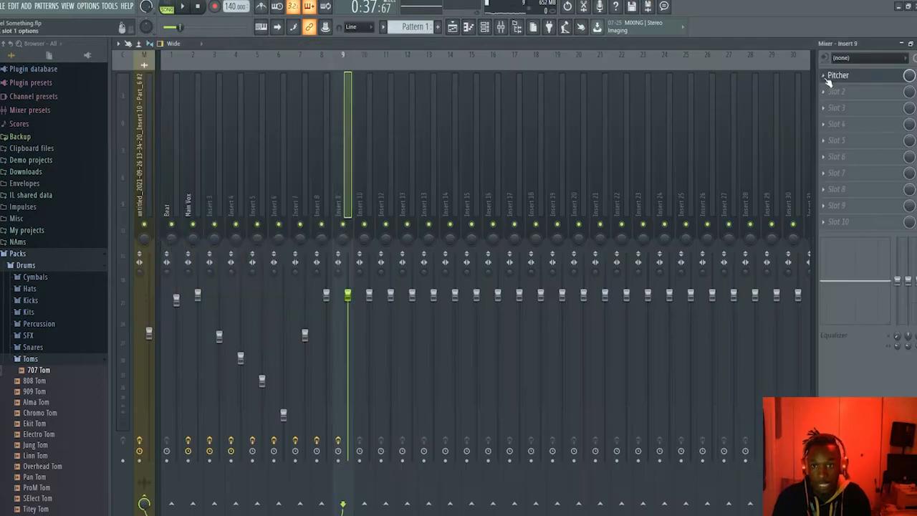
{"action": "left_click", "coordinate": [453, 27]}
{"action": "left_click", "coordinate": [350, 66]}
{"action": "left_click", "coordinate": [343, 66]}
{"action": "left_click", "coordinate": [501, 28]}
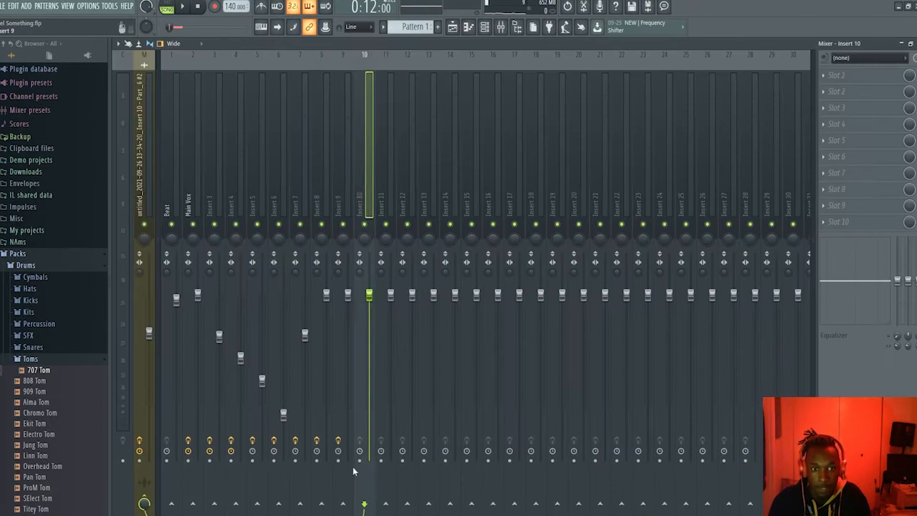
Return to the playlist and place the playhead just before the first sung phrase on Track 9, at 0:12:85
{"action": "left_click", "coordinate": [144, 144]}
{"action": "left_click", "coordinate": [457, 31]}
{"action": "left_click", "coordinate": [485, 27]}
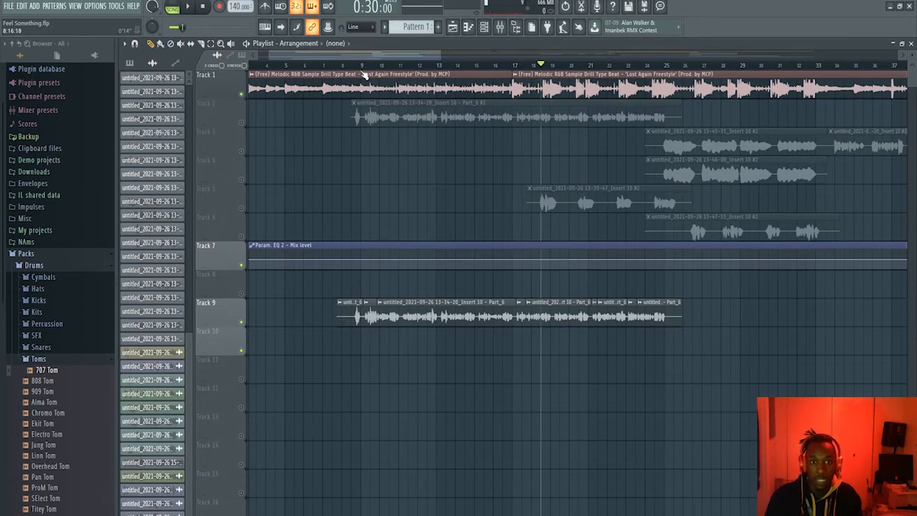
{"action": "left_click", "coordinate": [361, 66]}
{"action": "left_click", "coordinate": [351, 65]}
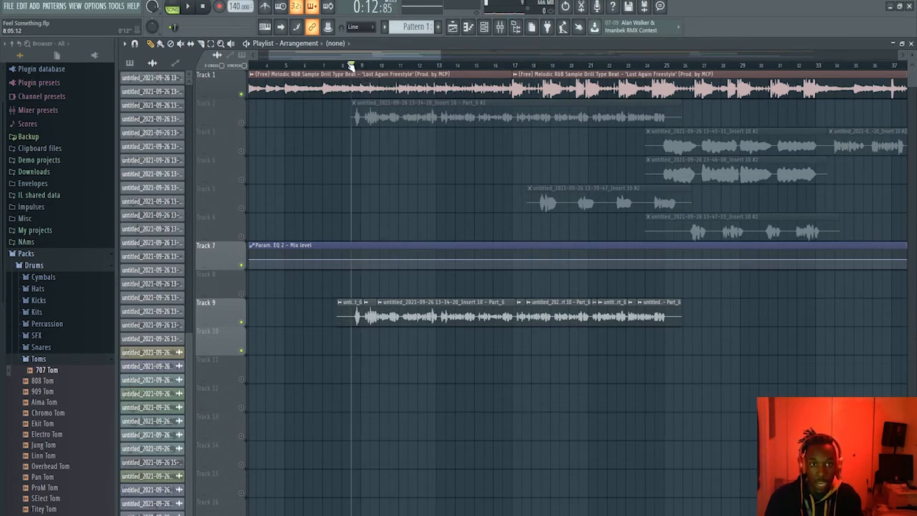
Disarm recording on mixer inserts 8 and 9, select insert 8 and open its Pitcher
{"action": "scroll", "coordinate": [349, 72], "scroll_direction": "up", "scroll_amount": 2}
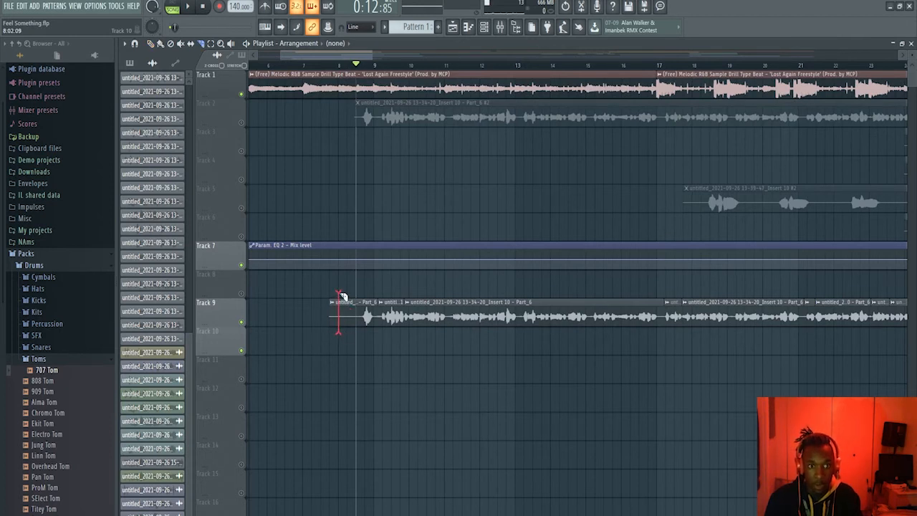
{"action": "scroll", "coordinate": [359, 275], "scroll_direction": "down", "scroll_amount": 2}
{"action": "left_click", "coordinate": [504, 31]}
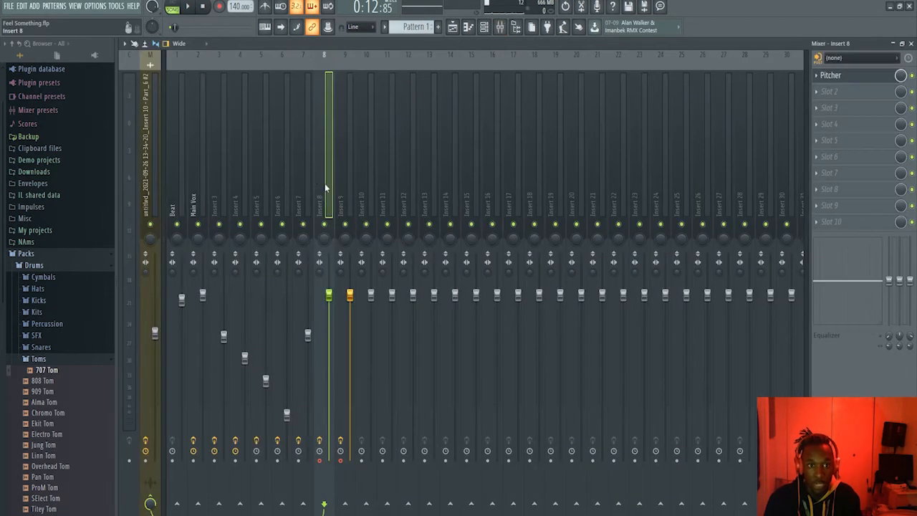
{"action": "left_click", "coordinate": [321, 461]}
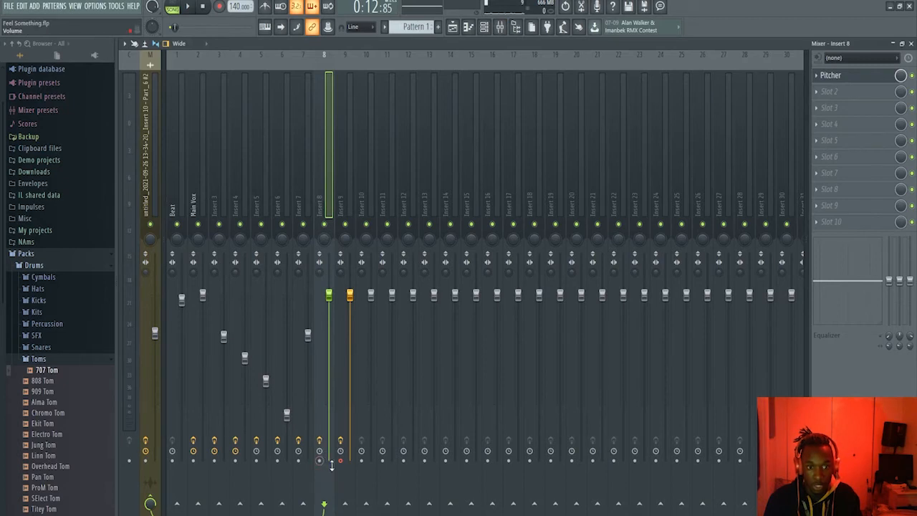
{"action": "left_click", "coordinate": [340, 461]}
{"action": "left_click", "coordinate": [323, 198]}
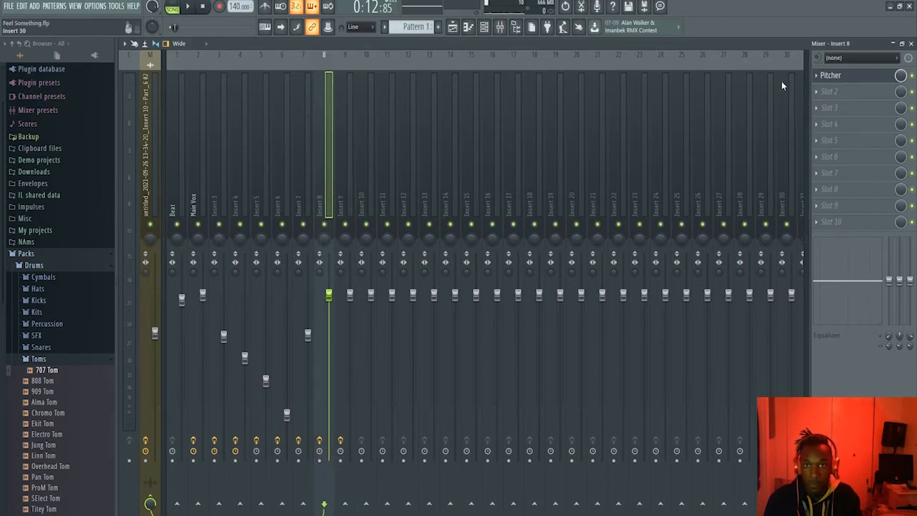
{"action": "left_click", "coordinate": [834, 77]}
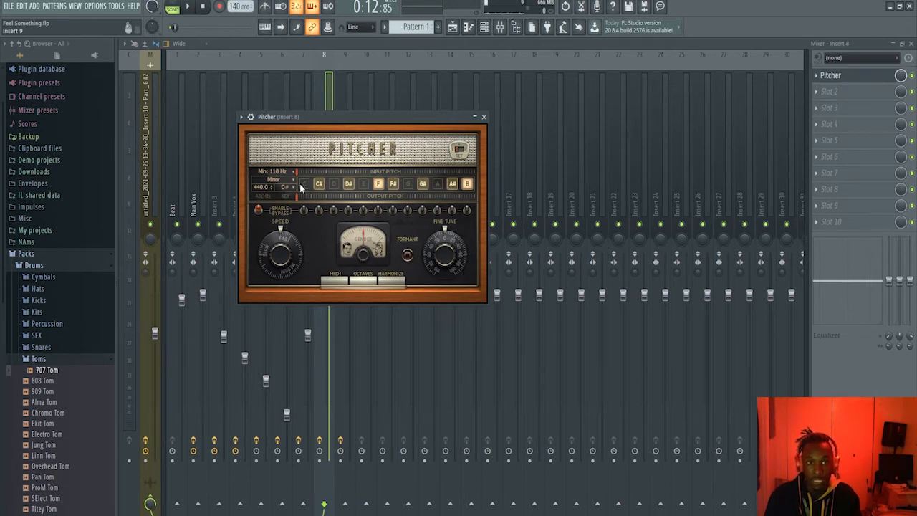
Return to the playlist, audition the vocal from around bar 10 and place the playhead at 0:16:28
{"action": "left_click", "coordinate": [453, 27]}
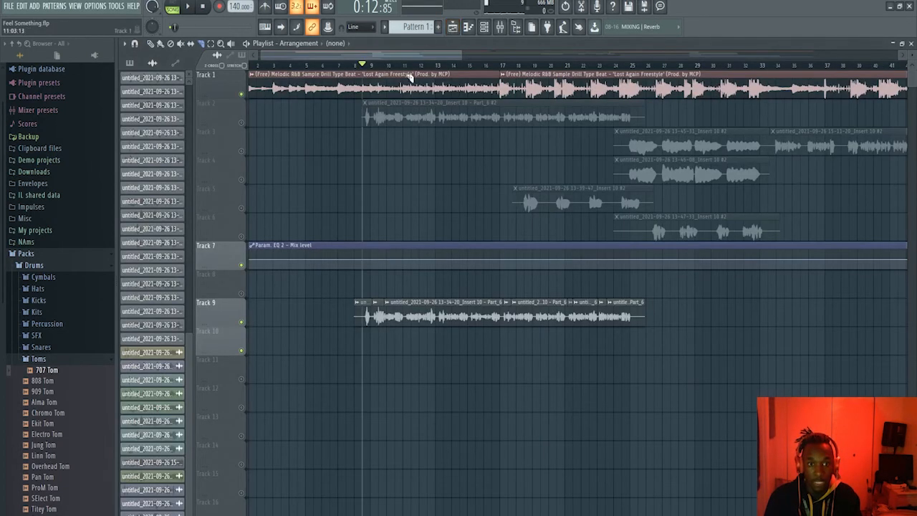
{"action": "left_click", "coordinate": [388, 65]}
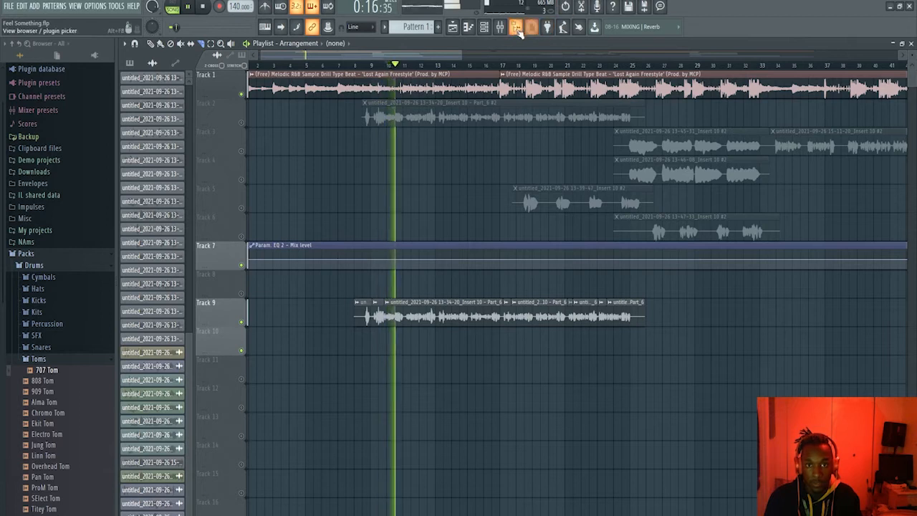
{"action": "key", "text": "space"}
{"action": "scroll", "coordinate": [387, 150], "scroll_direction": "up", "scroll_amount": 2}
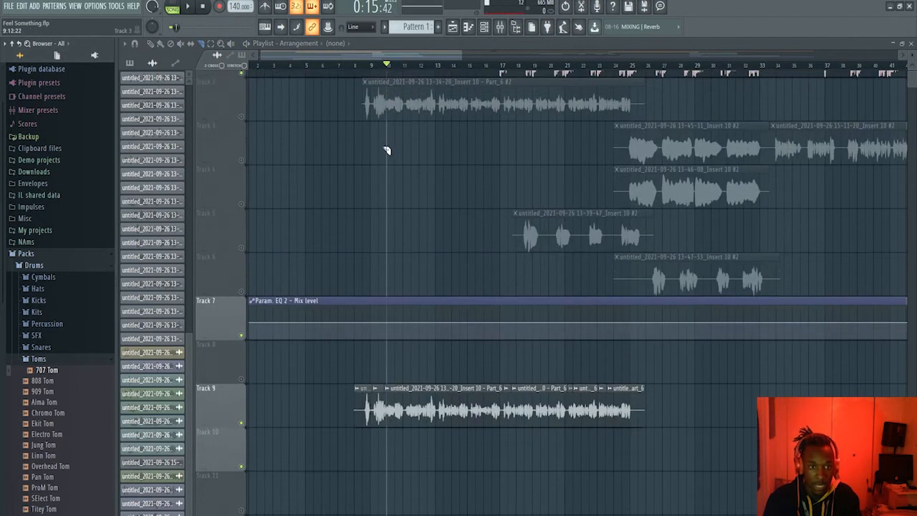
{"action": "scroll", "coordinate": [384, 150], "scroll_direction": "down", "scroll_amount": 4}
{"action": "scroll", "coordinate": [385, 150], "scroll_direction": "up", "scroll_amount": 5}
{"action": "scroll", "coordinate": [395, 148], "scroll_direction": "up", "scroll_amount": 1}
{"action": "left_click", "coordinate": [475, 66]}
{"action": "left_click", "coordinate": [466, 66]}
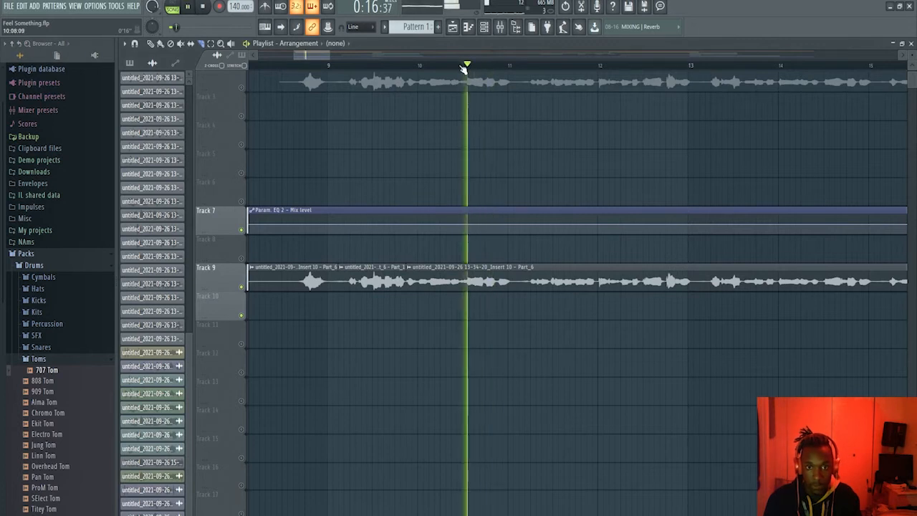
Open the Pitcher on mixer insert 8, turn its correction speed slower and audition the vocal phrase
{"action": "left_click", "coordinate": [528, 26]}
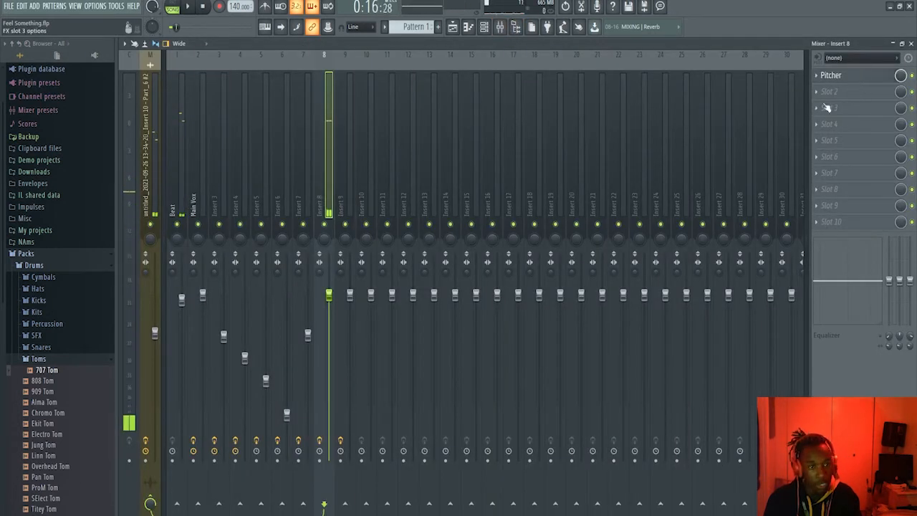
{"action": "left_click", "coordinate": [864, 81]}
{"action": "left_click", "coordinate": [863, 81]}
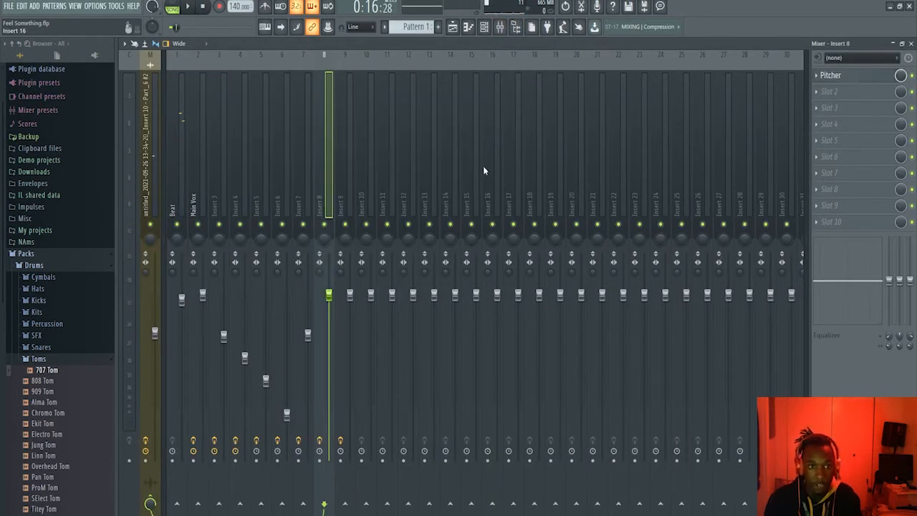
{"action": "left_click", "coordinate": [877, 82]}
{"action": "left_click_drag", "start_coordinate": [281, 249], "coordinate": [281, 301]}
{"action": "key", "text": "space"}
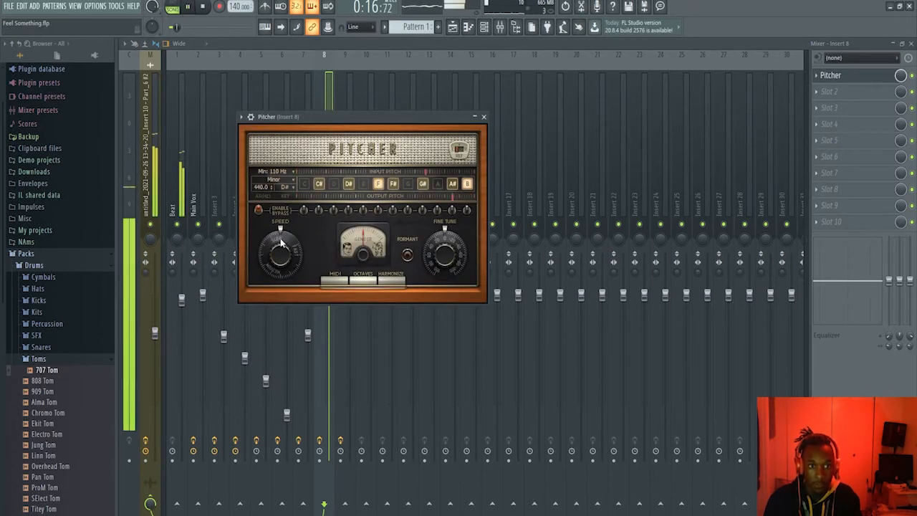
{"action": "key", "text": "space"}
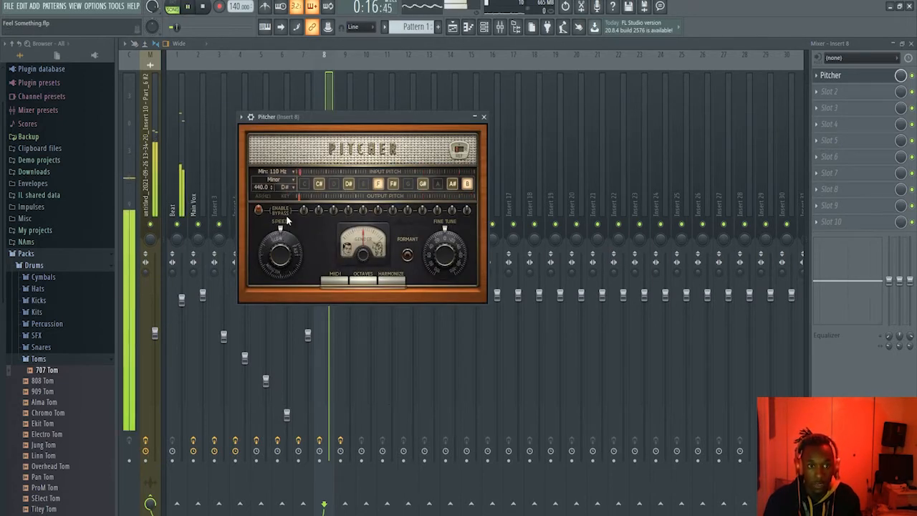
Fine-tune the correction speed of insert 8's Pitcher while replaying the phrase from 0:16:28
{"action": "left_click_drag", "start_coordinate": [282, 261], "coordinate": [285, 258]}
{"action": "key", "text": "space"}
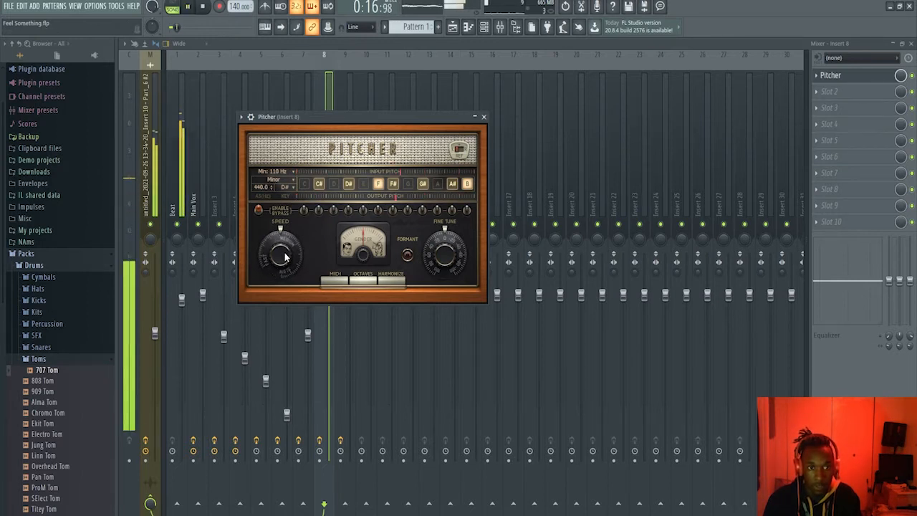
{"action": "key", "text": "space"}
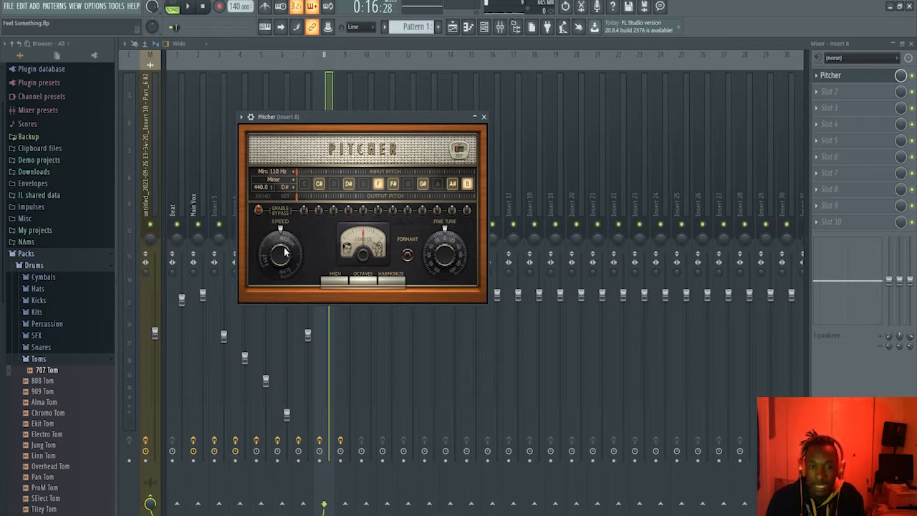
{"action": "left_click_drag", "start_coordinate": [285, 253], "coordinate": [285, 275]}
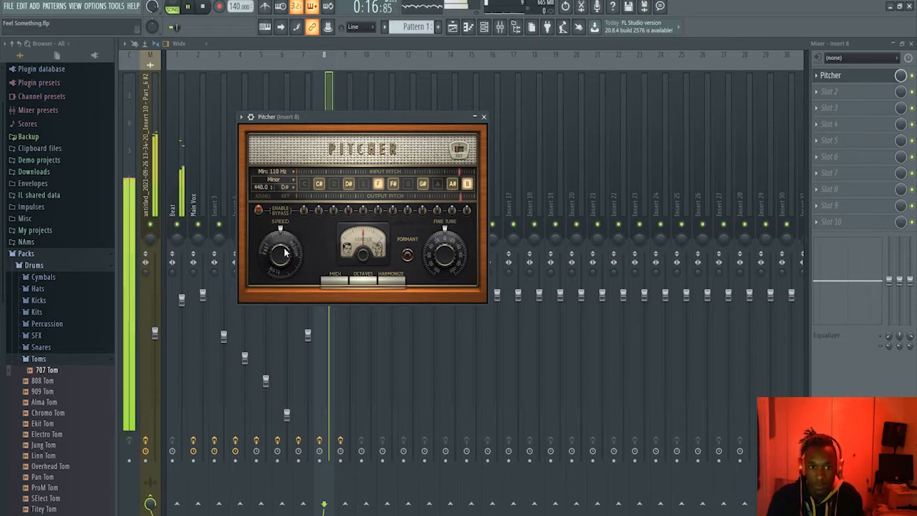
{"action": "left_click_drag", "start_coordinate": [285, 252], "coordinate": [285, 258]}
{"action": "key", "text": "space"}
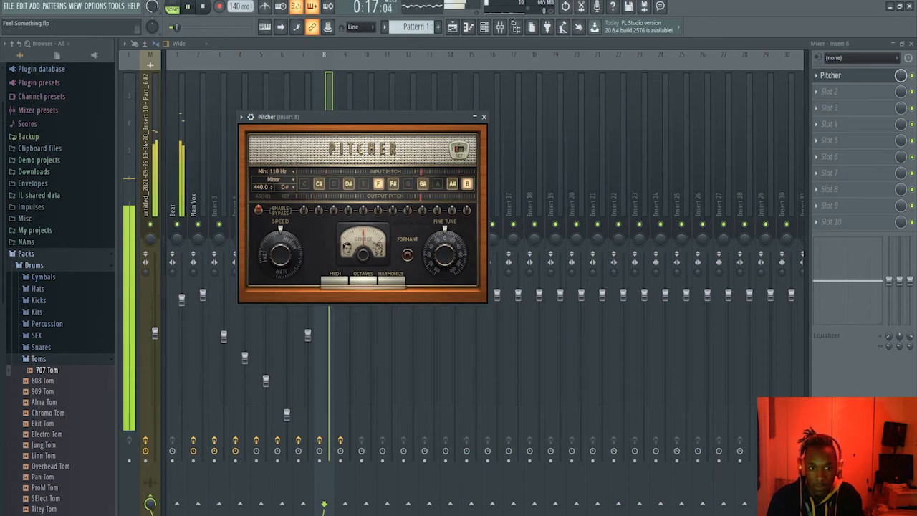
{"action": "key", "text": "space"}
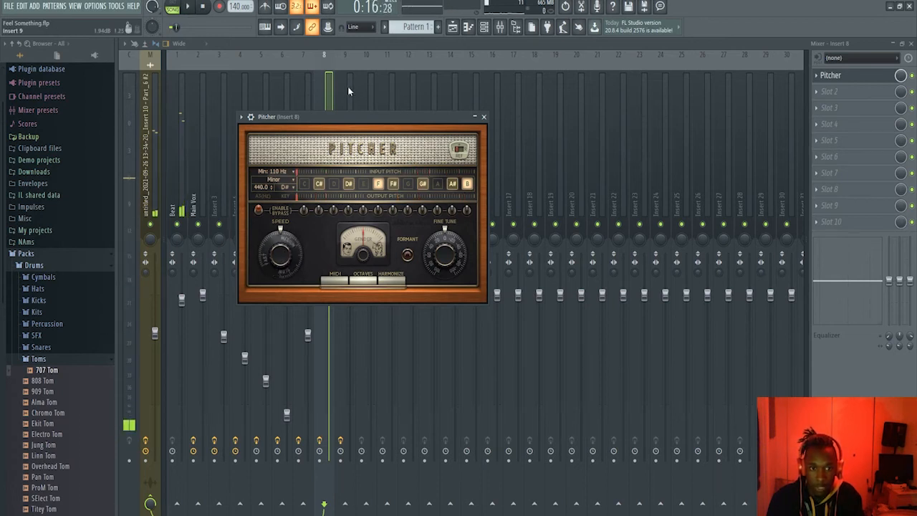
Adjust the Pitcher speed on mixer insert 9, comparing it with the Pitcher setting on insert 8
{"action": "left_click", "coordinate": [347, 85]}
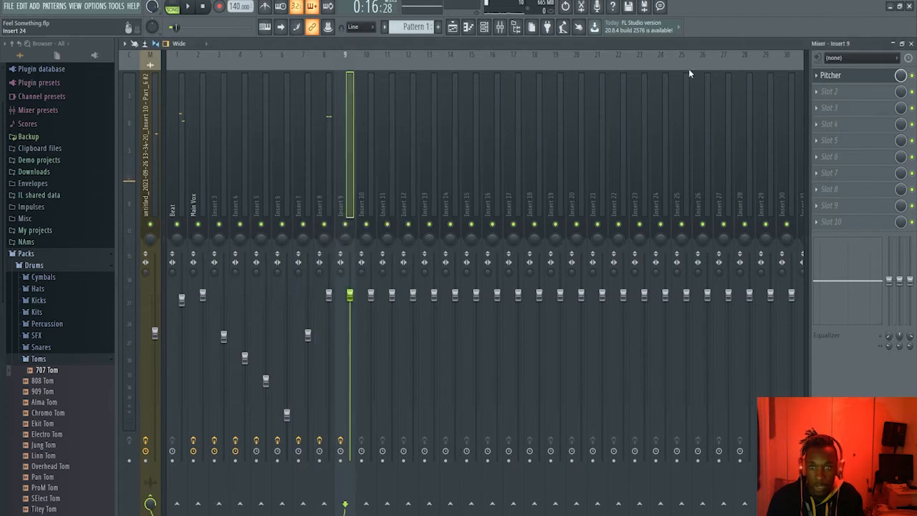
{"action": "left_click", "coordinate": [850, 81]}
{"action": "mouse_move", "coordinate": [216, 282]}
{"action": "left_mouse_down"}
{"action": "mouse_move", "coordinate": [216, 253]}
{"action": "mouse_move", "coordinate": [217, 276]}
{"action": "left_mouse_up"}
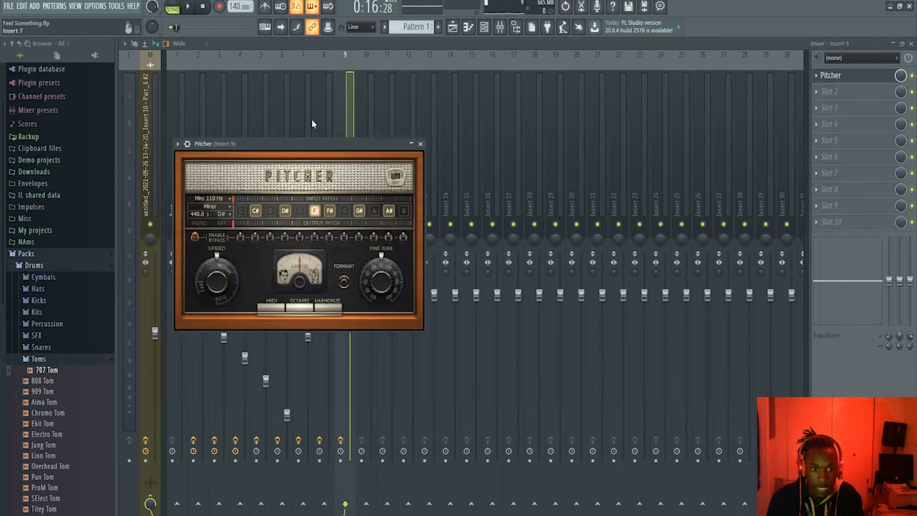
{"action": "left_click", "coordinate": [328, 81]}
{"action": "left_click", "coordinate": [832, 77]}
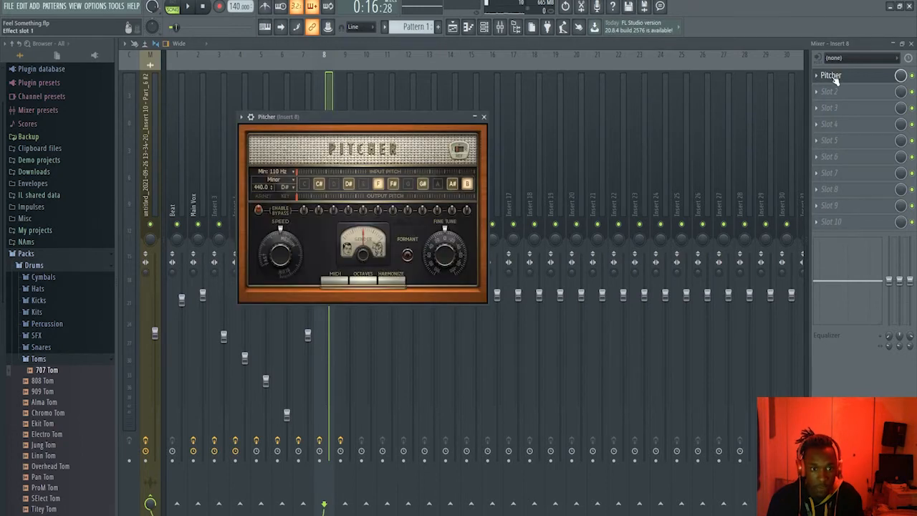
{"action": "left_click", "coordinate": [832, 77]}
{"action": "left_click", "coordinate": [349, 96]}
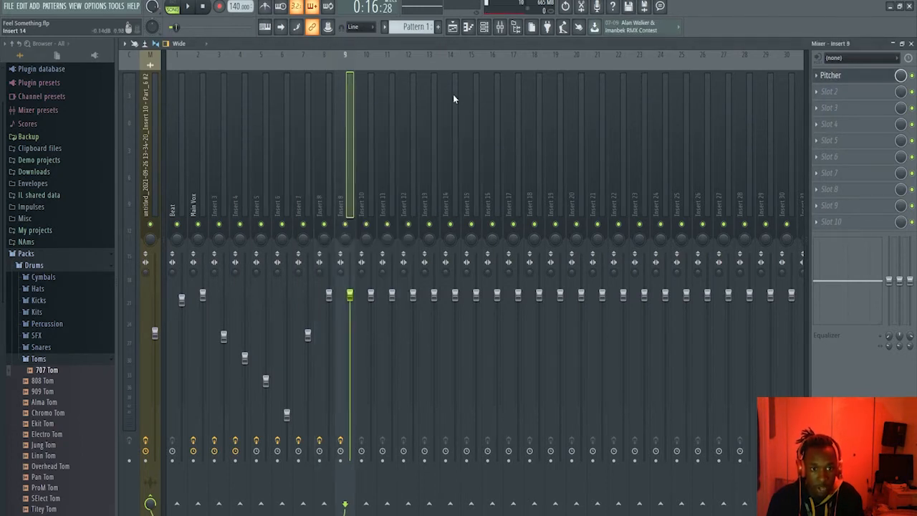
{"action": "left_click", "coordinate": [876, 76]}
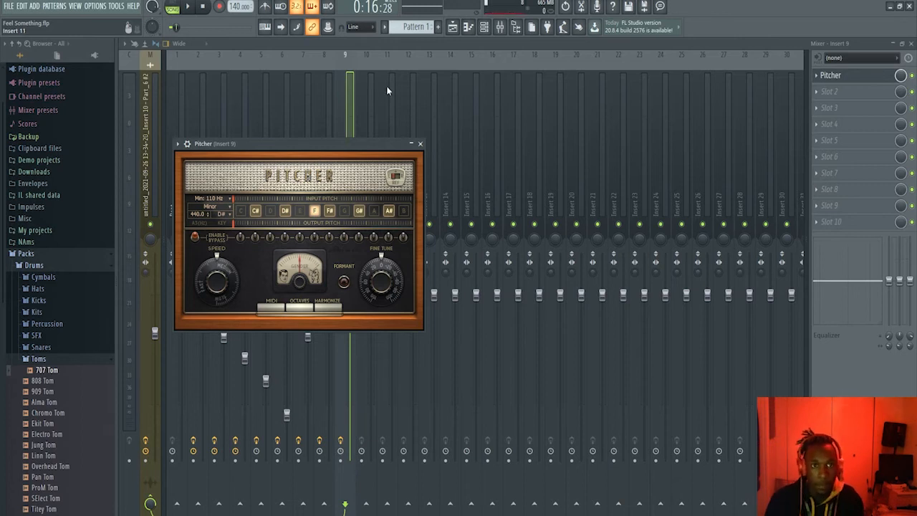
Audition the corrected Track 9 vocal in the playlist and move the playhead to 0:13:71
{"action": "left_click", "coordinate": [453, 27]}
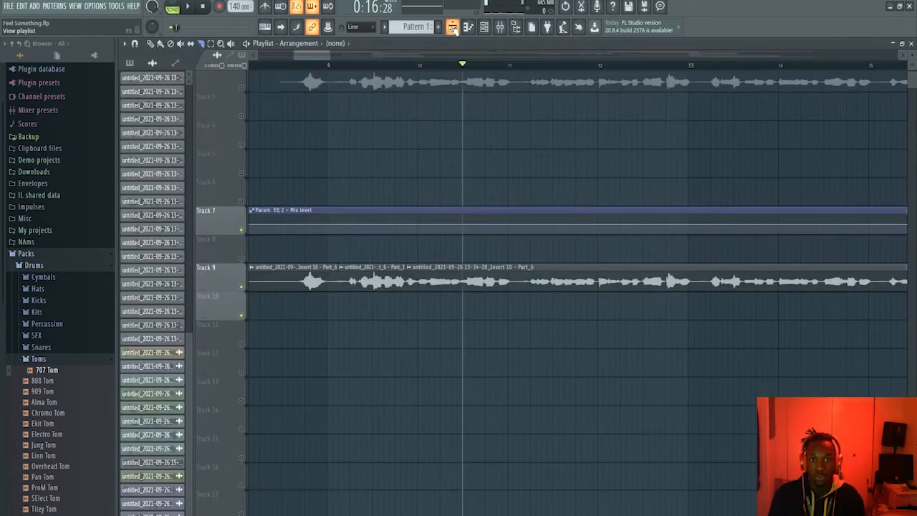
{"action": "scroll", "coordinate": [447, 168], "scroll_direction": "down", "scroll_amount": 3}
{"action": "key", "text": "space"}
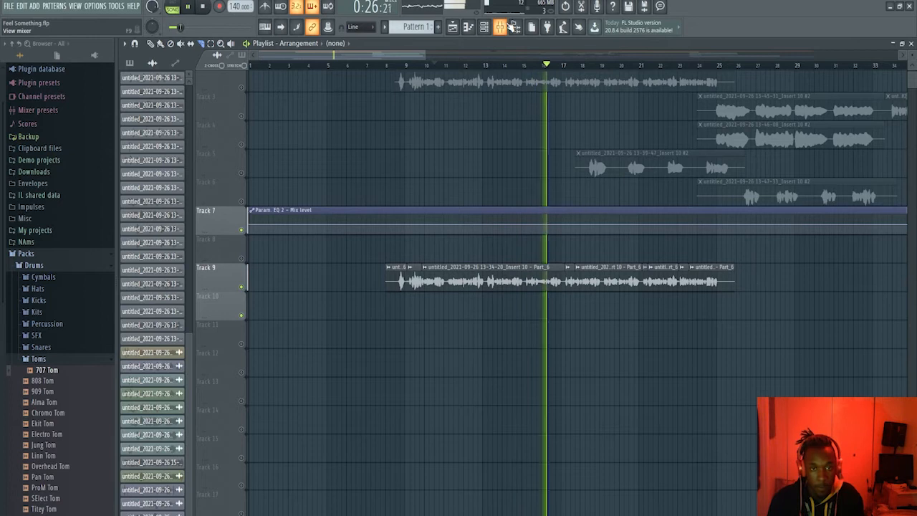
{"action": "key", "text": "space"}
{"action": "left_click", "coordinate": [406, 65]}
Add Fruity parametric EQ 2 after the Pitcher on mixer insert 8 and load the Vocal Presence preset
{"action": "left_click", "coordinate": [502, 27]}
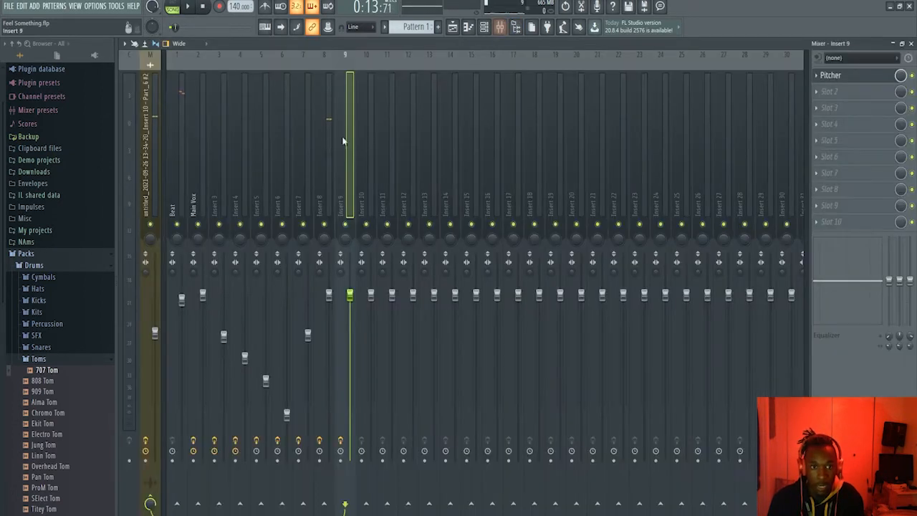
{"action": "left_click", "coordinate": [319, 147]}
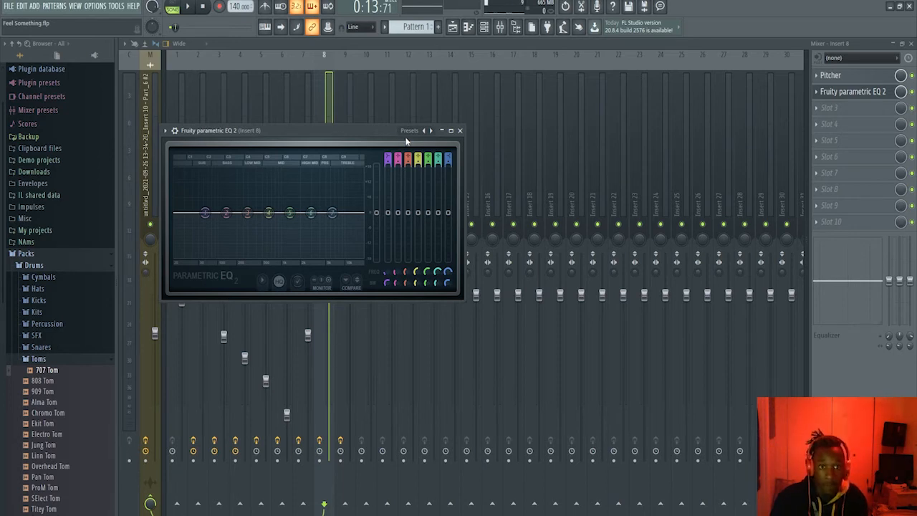
{"action": "left_click", "coordinate": [438, 264]}
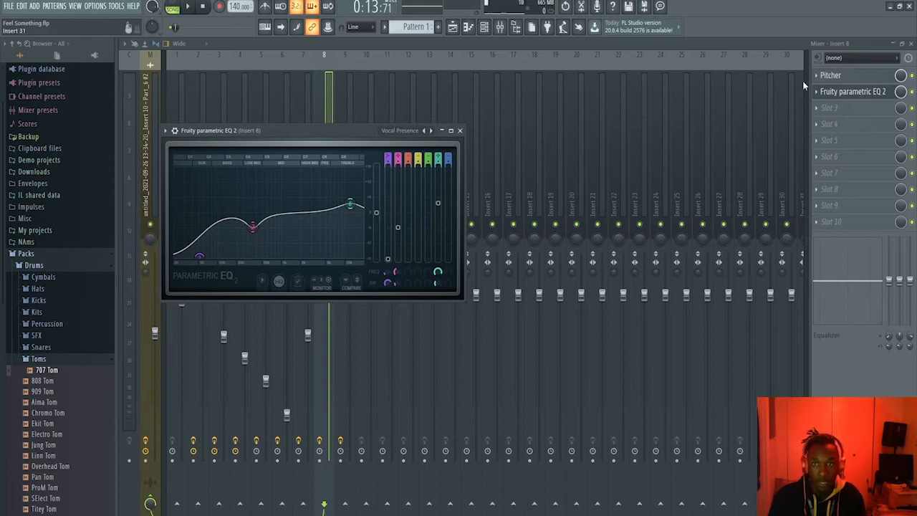
Move the playhead to 0:15:42 and audition the vocal with insert 8's parametric EQ bypassed and enabled
{"action": "left_click", "coordinate": [453, 28]}
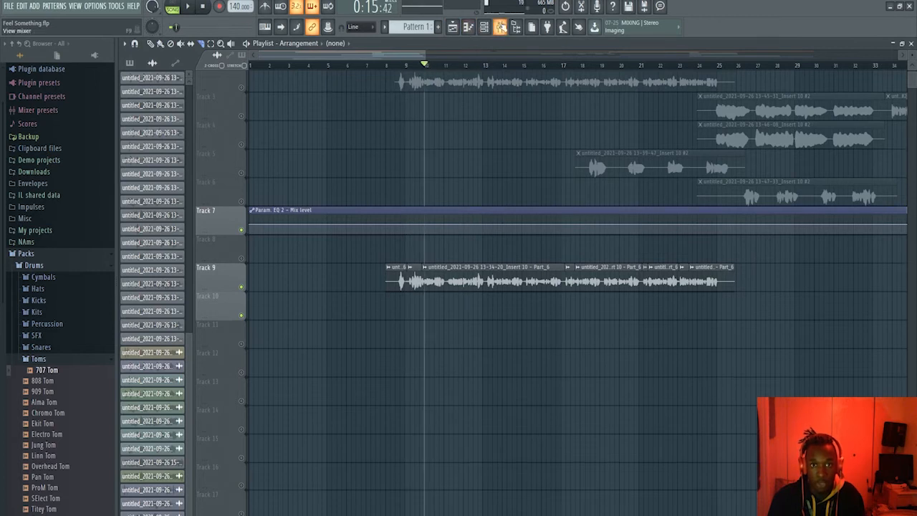
{"action": "left_click", "coordinate": [500, 26]}
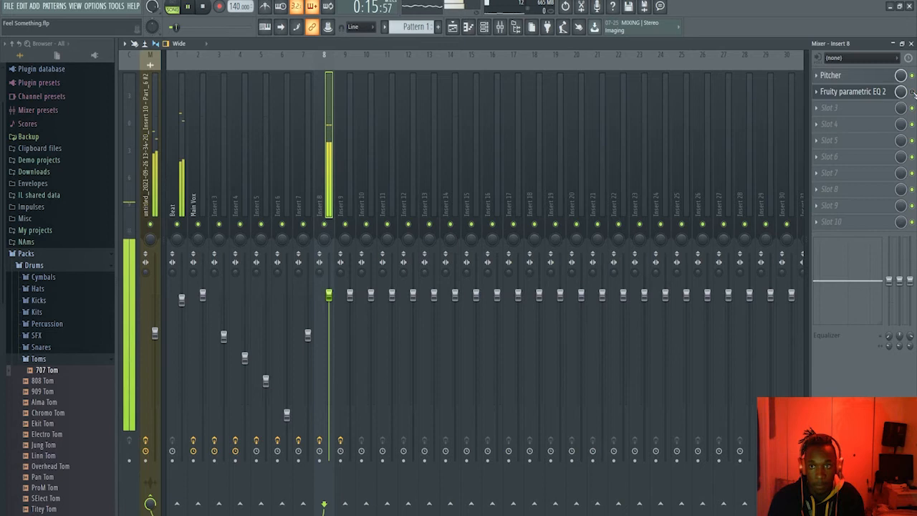
{"action": "key", "text": "space"}
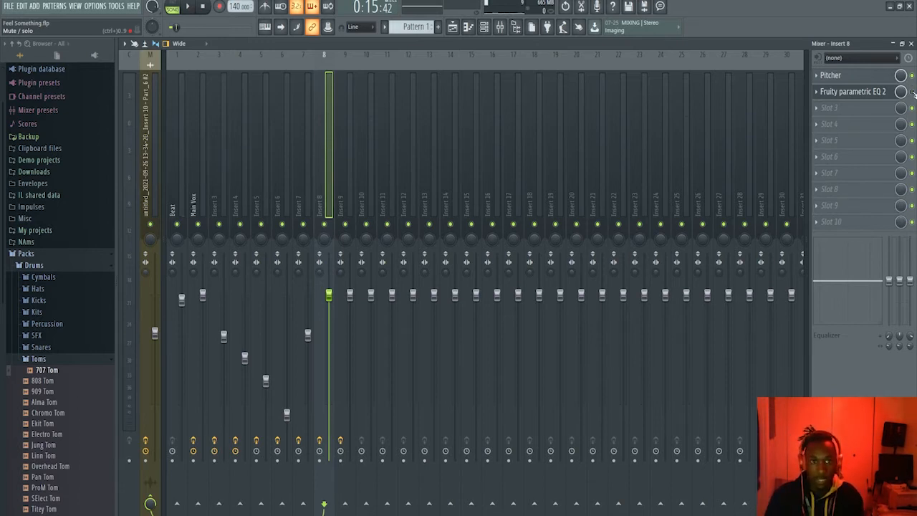
{"action": "key", "text": "space"}
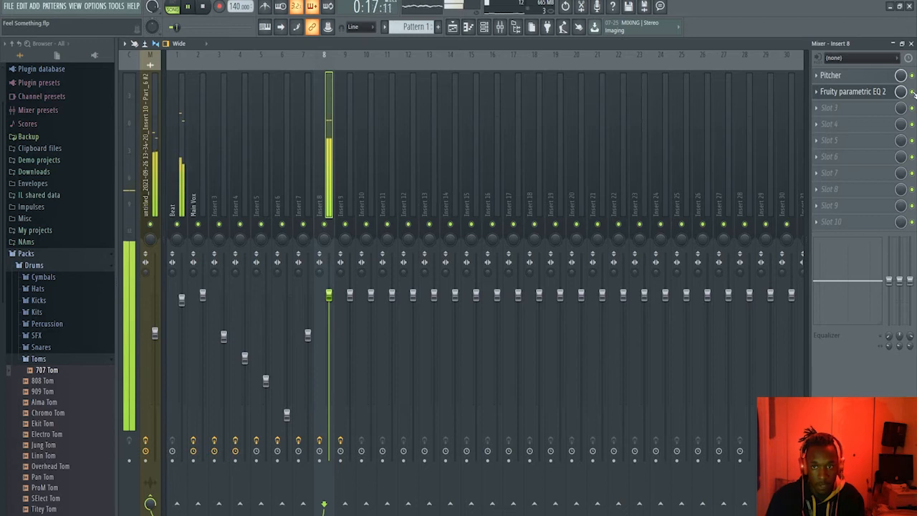
{"action": "key", "text": "space"}
Mute the Beat insert and compare the solo vocal with insert 8's parametric EQ off and on
{"action": "left_click", "coordinate": [177, 224]}
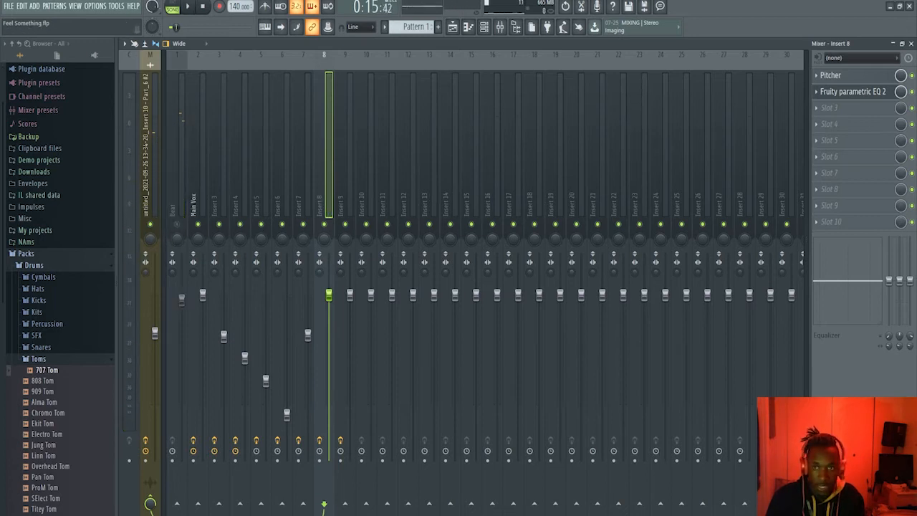
{"action": "key", "text": "space"}
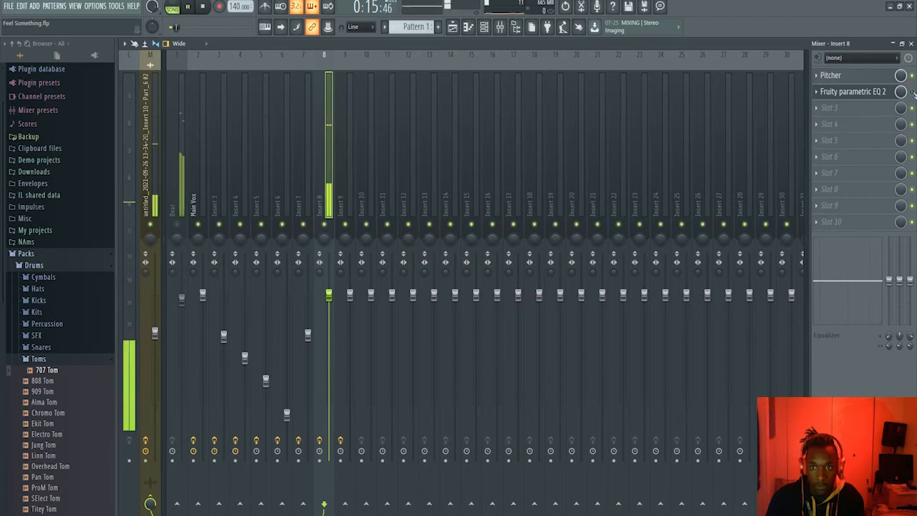
{"action": "key", "text": "space"}
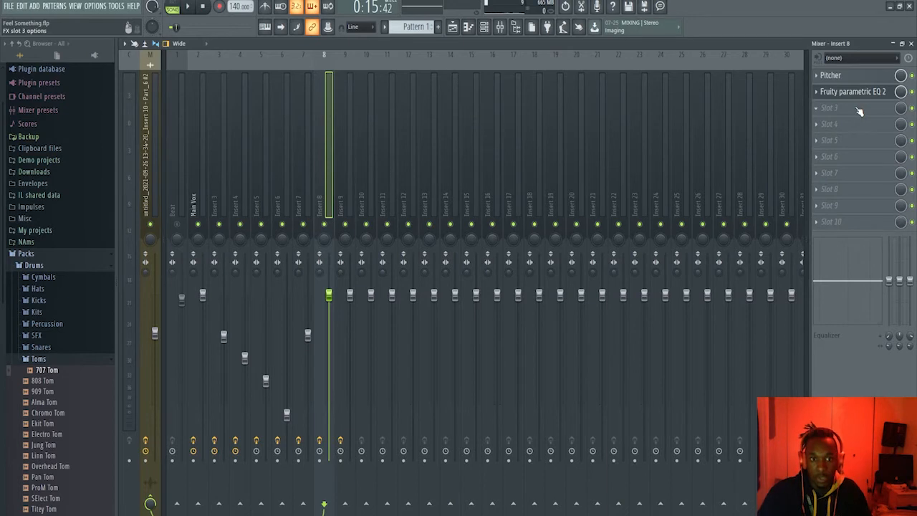
Add Fruity parametric EQ 2 after the Pitcher on mixer insert 9 and reselect insert 8
{"action": "left_click", "coordinate": [349, 113]}
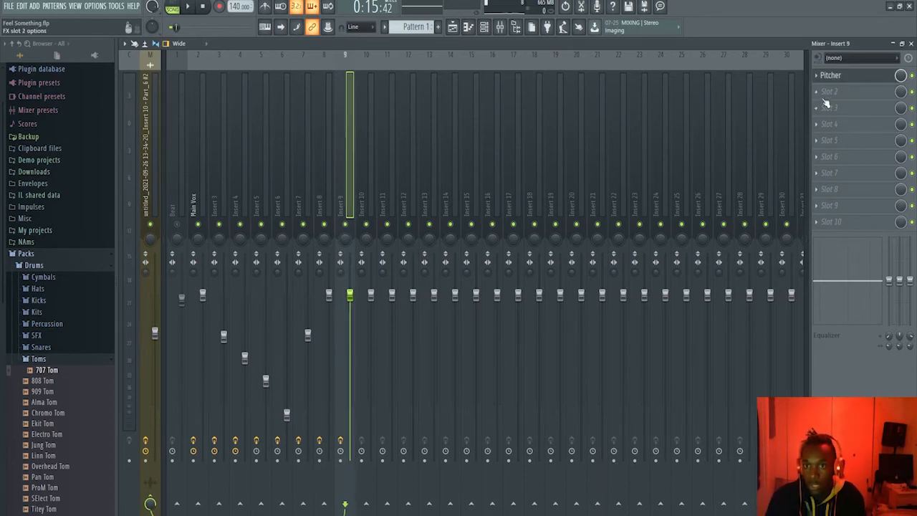
{"action": "left_click", "coordinate": [677, 368]}
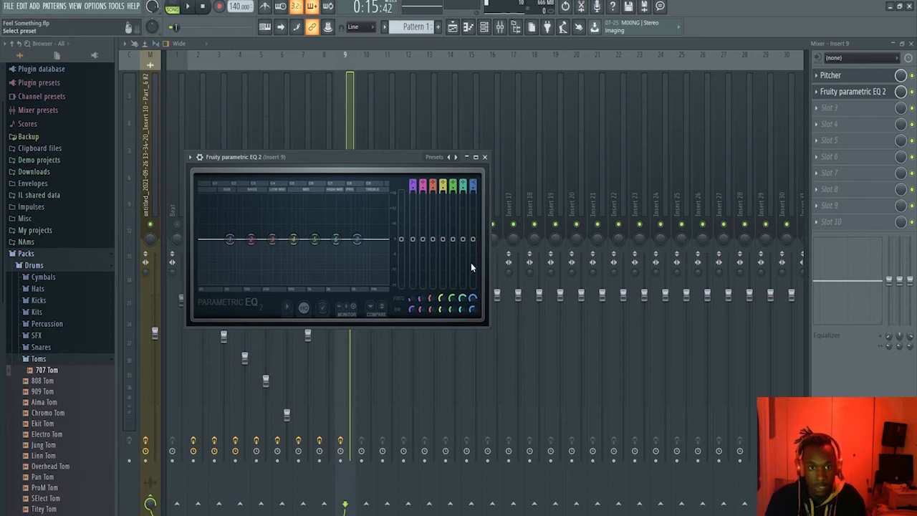
{"action": "left_click", "coordinate": [329, 94]}
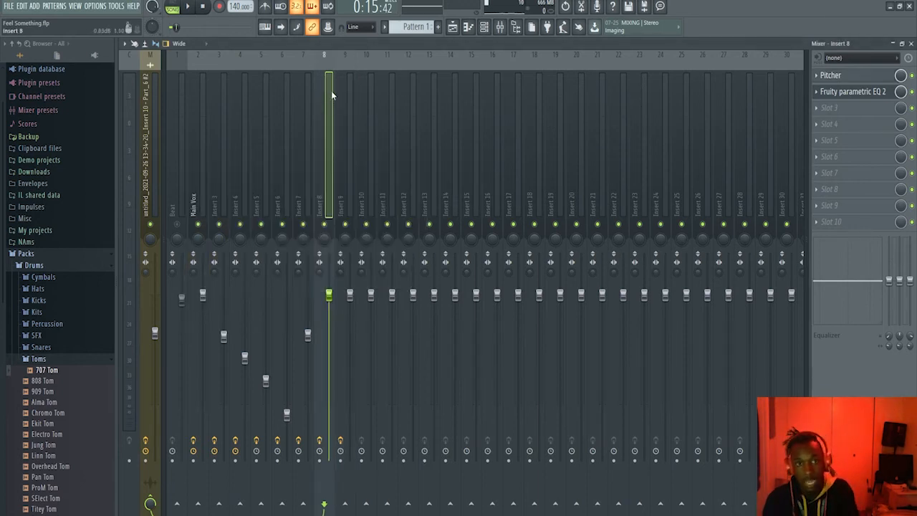
{"action": "left_click", "coordinate": [342, 87]}
{"action": "left_click", "coordinate": [329, 102]}
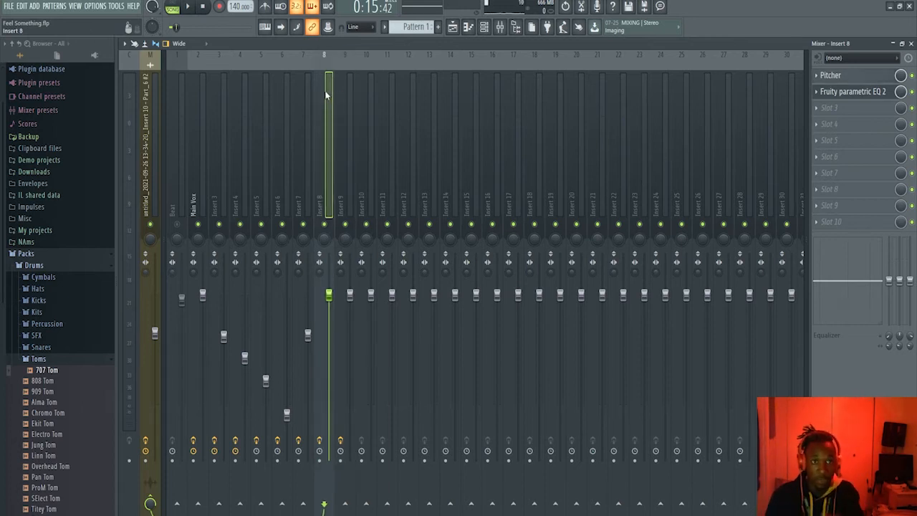
Move the playlist playhead to 0:17:57 and audition the Track 9 vocal from there
{"action": "left_click", "coordinate": [453, 26]}
{"action": "scroll", "coordinate": [430, 283], "scroll_direction": "up", "scroll_amount": 5}
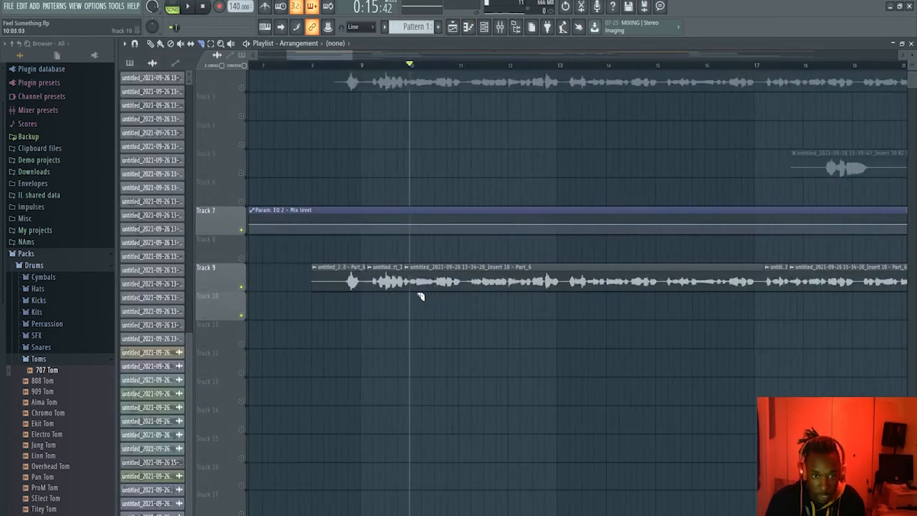
{"action": "scroll", "coordinate": [427, 282], "scroll_direction": "down", "scroll_amount": 3}
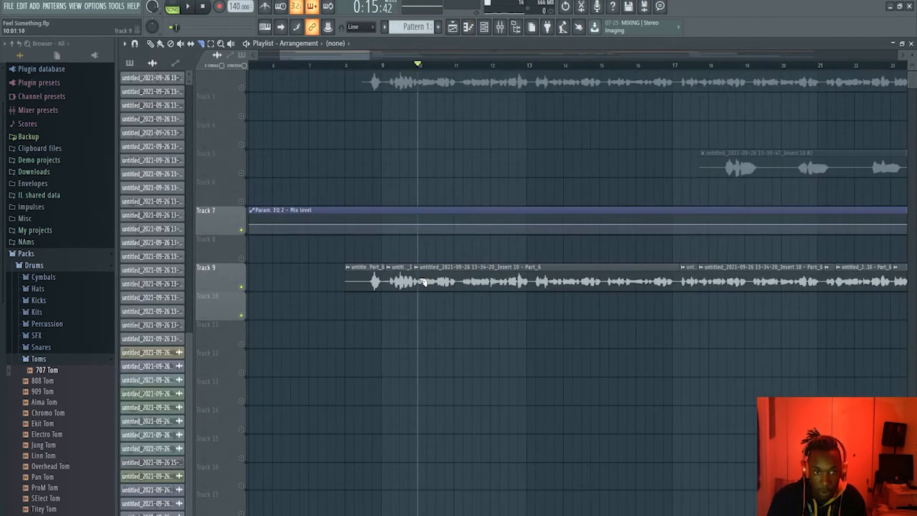
{"action": "scroll", "coordinate": [550, 294], "scroll_direction": "down", "scroll_amount": 3}
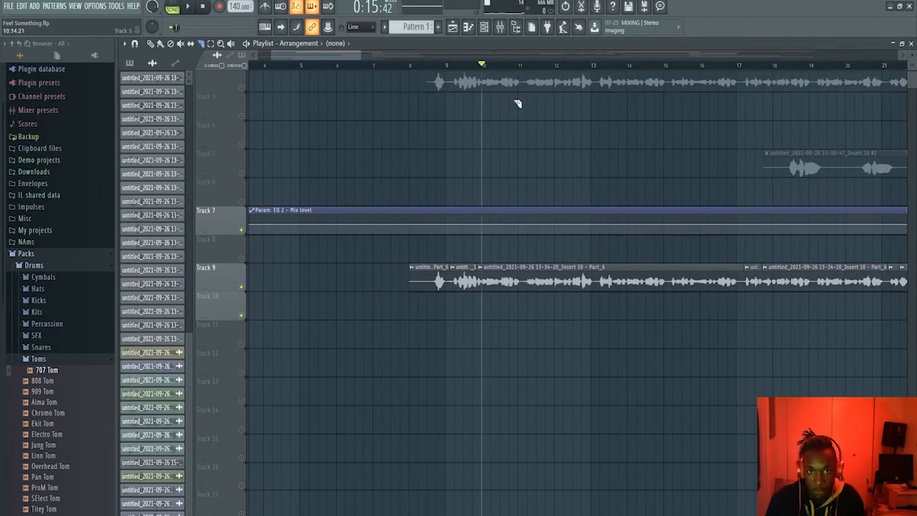
{"action": "left_click", "coordinate": [523, 68]}
{"action": "key", "text": "space"}
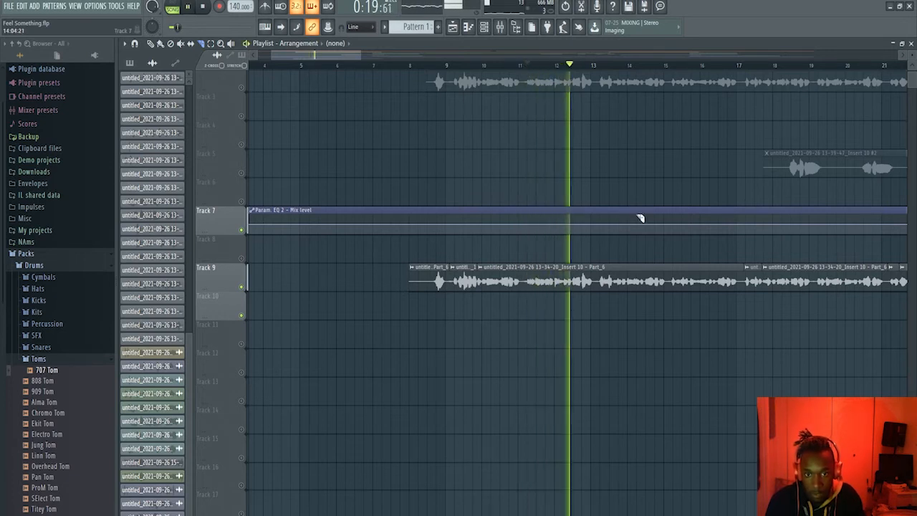
{"action": "key", "text": "space"}
Move the playhead to 0:19:71 in the playlist and play the Track 9 vocal from that point
{"action": "scroll", "coordinate": [610, 242], "scroll_direction": "up", "scroll_amount": 3}
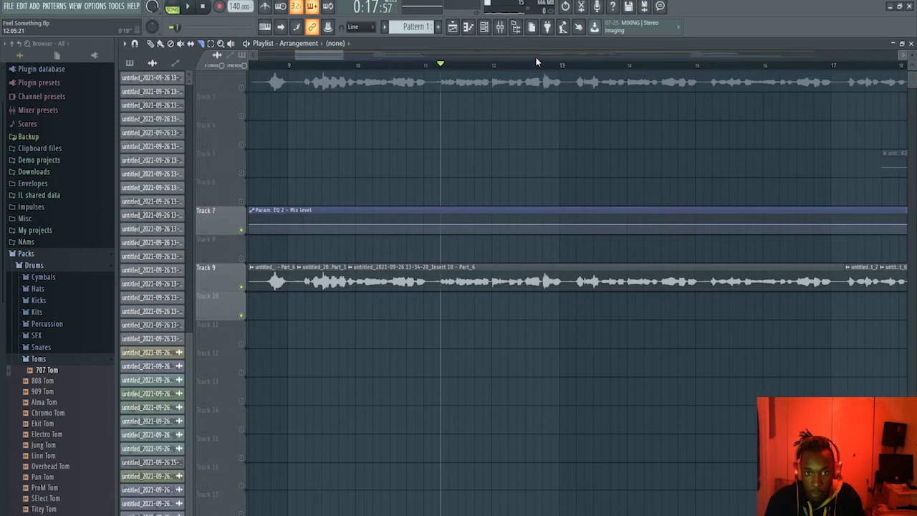
{"action": "left_click", "coordinate": [526, 69]}
{"action": "key", "text": "space"}
{"action": "key", "text": "space"}
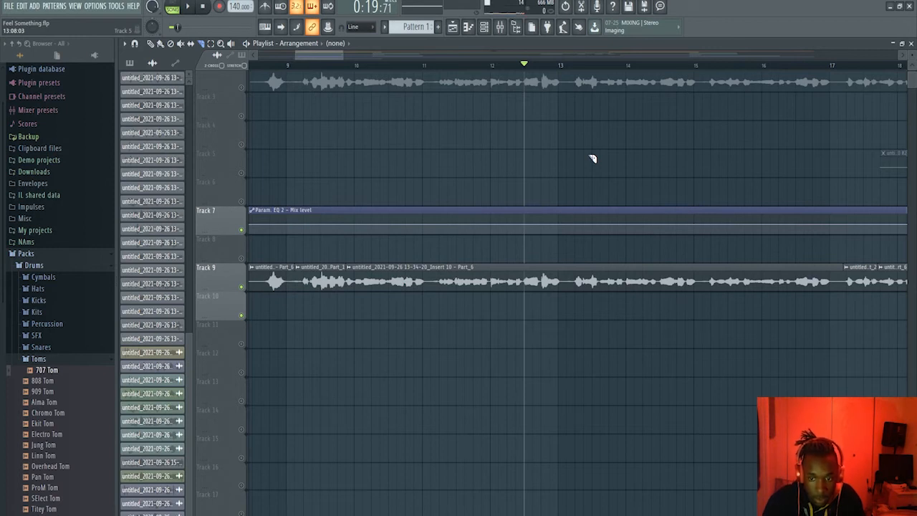
{"action": "scroll", "coordinate": [586, 151], "scroll_direction": "down", "scroll_amount": 3}
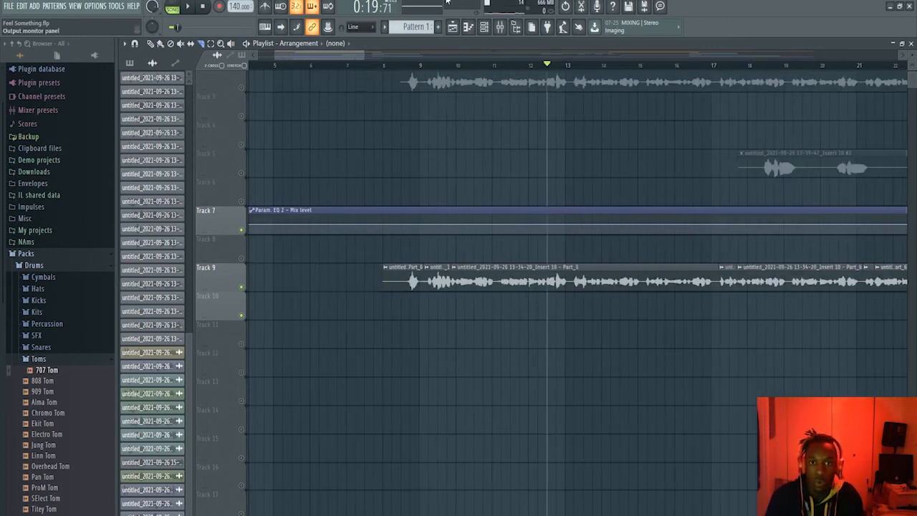
Add Fruity Compressor after the parametric EQ on mixer insert 8 and set its gain to 4.6 dB
{"action": "left_click", "coordinate": [500, 27]}
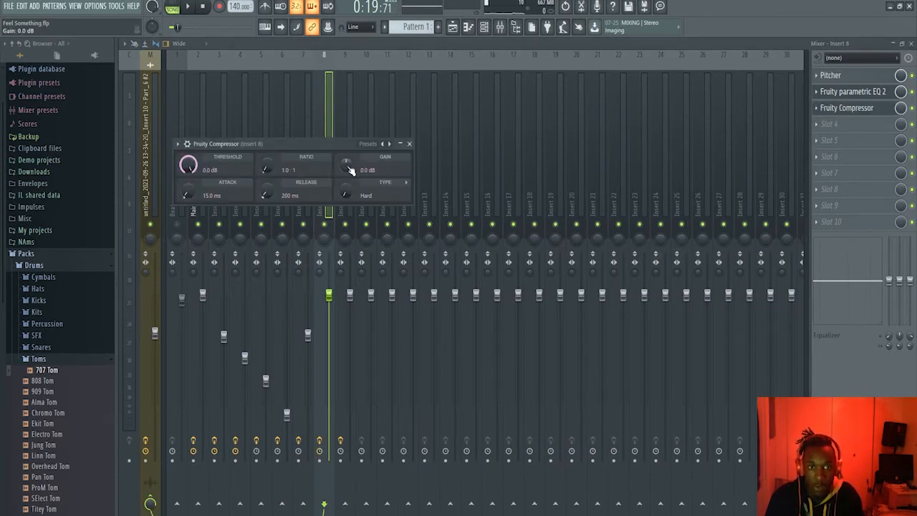
{"action": "left_click_drag", "start_coordinate": [346, 164], "coordinate": [346, 157]}
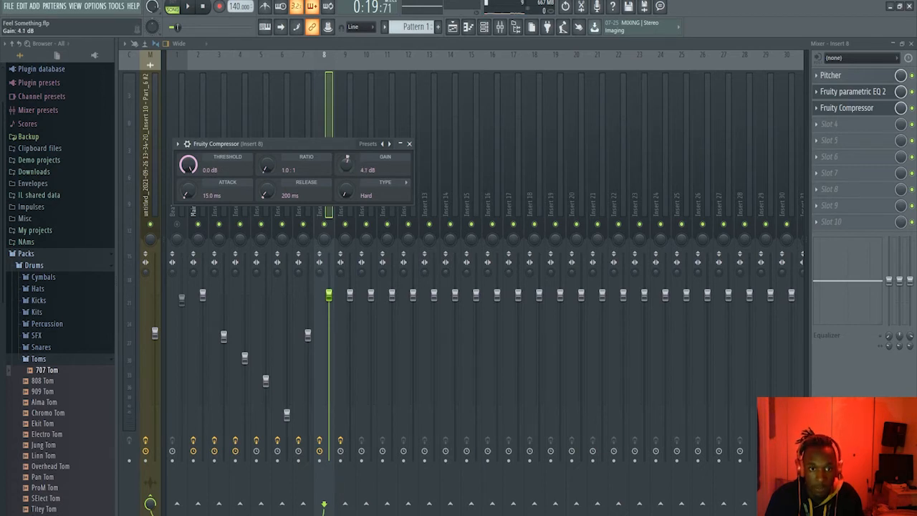
{"action": "left_click_drag", "start_coordinate": [346, 157], "coordinate": [346, 157]}
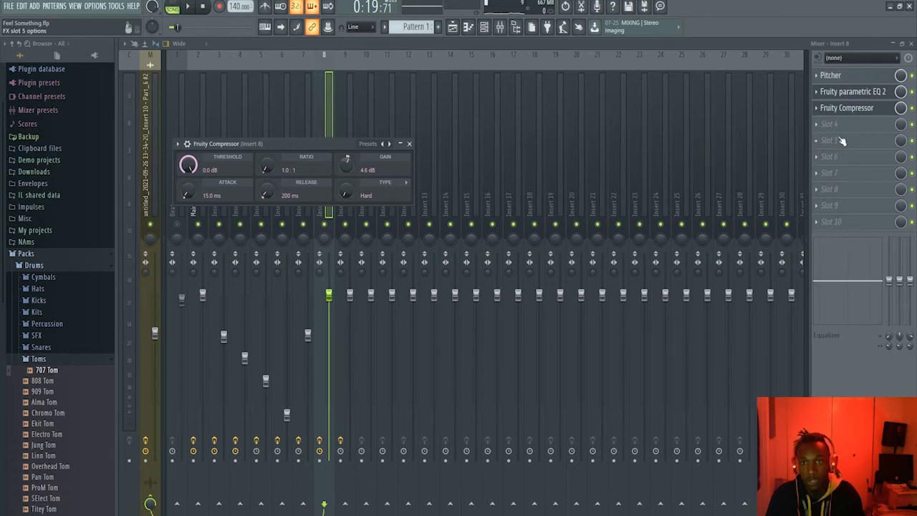
Add Fruity Limiter after the compressor on insert 8, switch it to COMP mode, lower the threshold and raise the ratio
{"action": "left_click", "coordinate": [840, 128]}
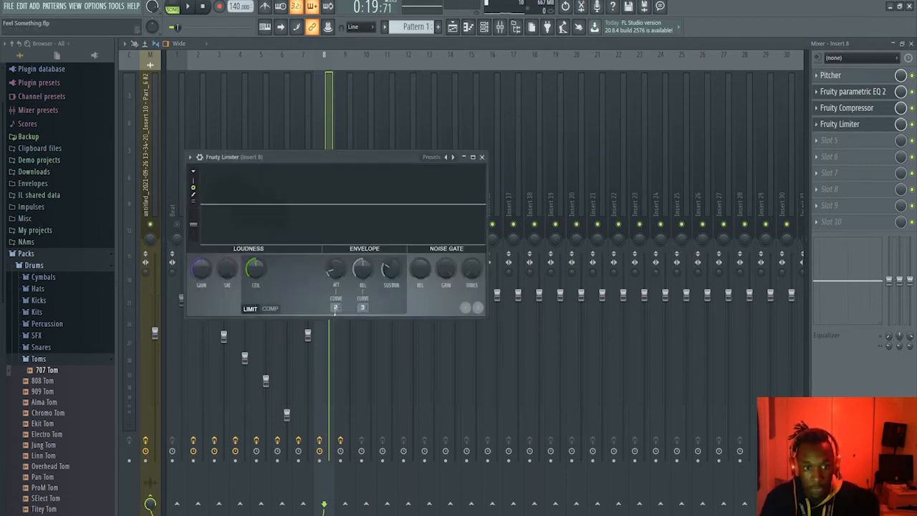
{"action": "left_click", "coordinate": [273, 310]}
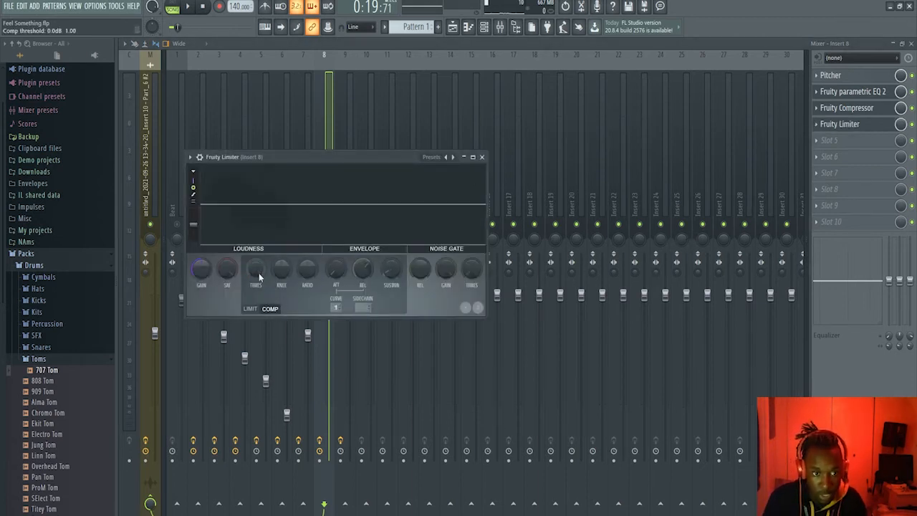
{"action": "left_click_drag", "start_coordinate": [259, 270], "coordinate": [259, 326]}
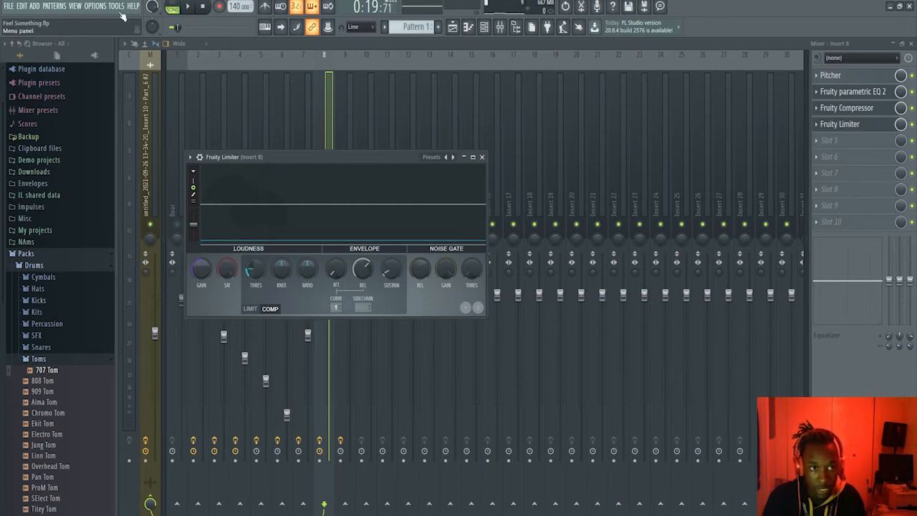
{"action": "left_click_drag", "start_coordinate": [255, 270], "coordinate": [255, 268]}
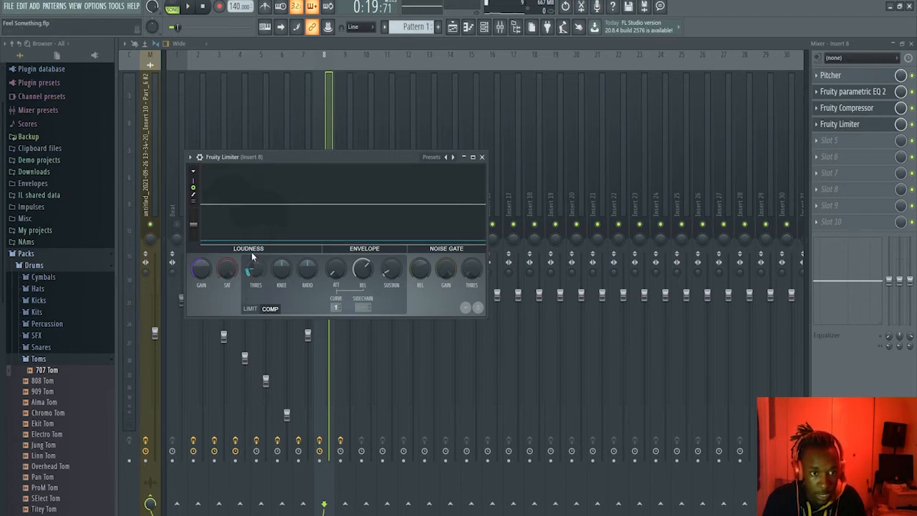
{"action": "left_click", "coordinate": [254, 268]}
{"action": "left_click_drag", "start_coordinate": [313, 276], "coordinate": [313, 258]}
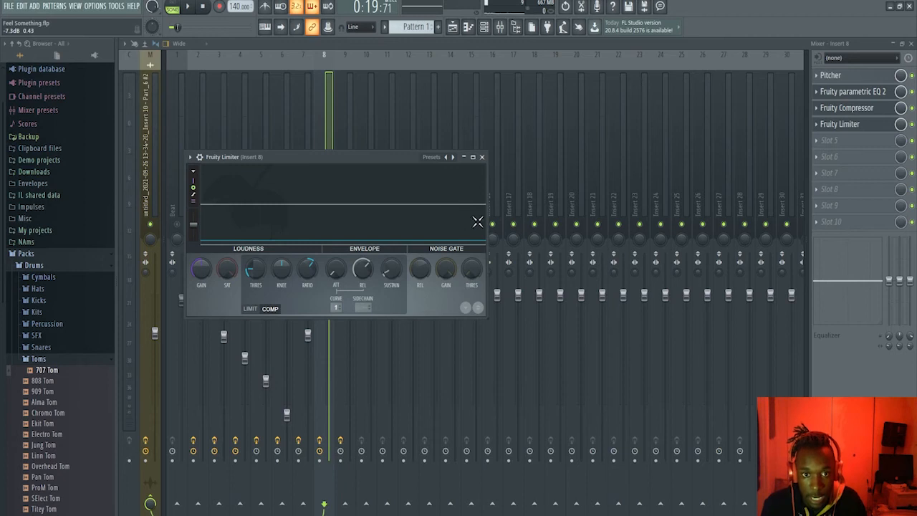
Audition the vocal through the Fruity Limiter, fine-tune its ratio, lower the noise gate gain and close the plugin
{"action": "key", "text": "space"}
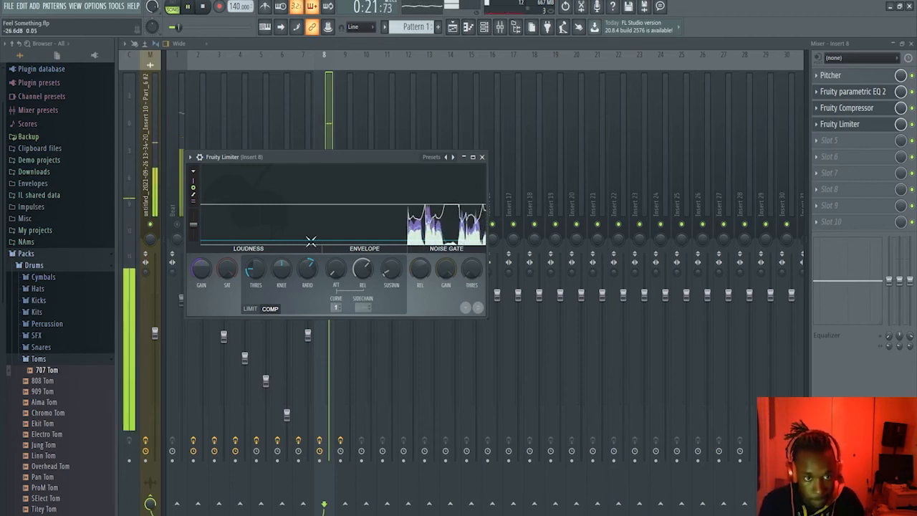
{"action": "key", "text": "space"}
{"action": "left_click_drag", "start_coordinate": [308, 269], "coordinate": [308, 262]}
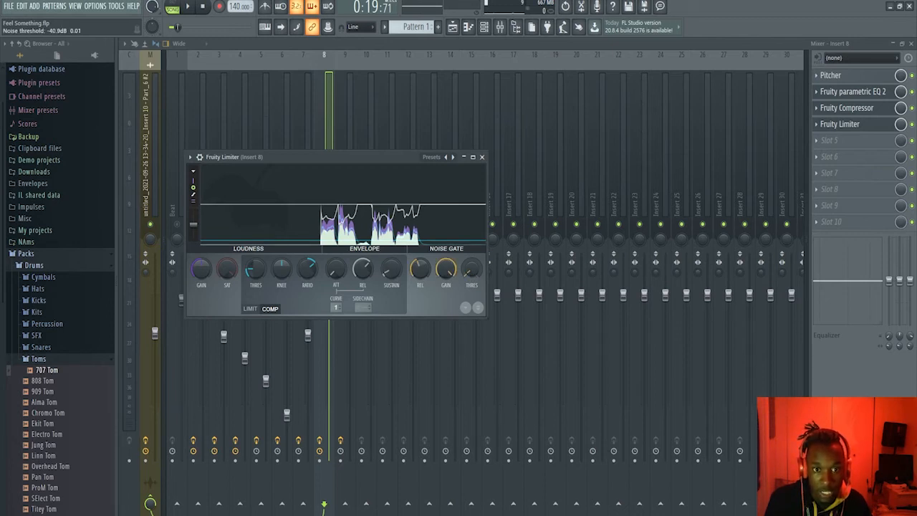
{"action": "left_click_drag", "start_coordinate": [446, 268], "coordinate": [446, 299]}
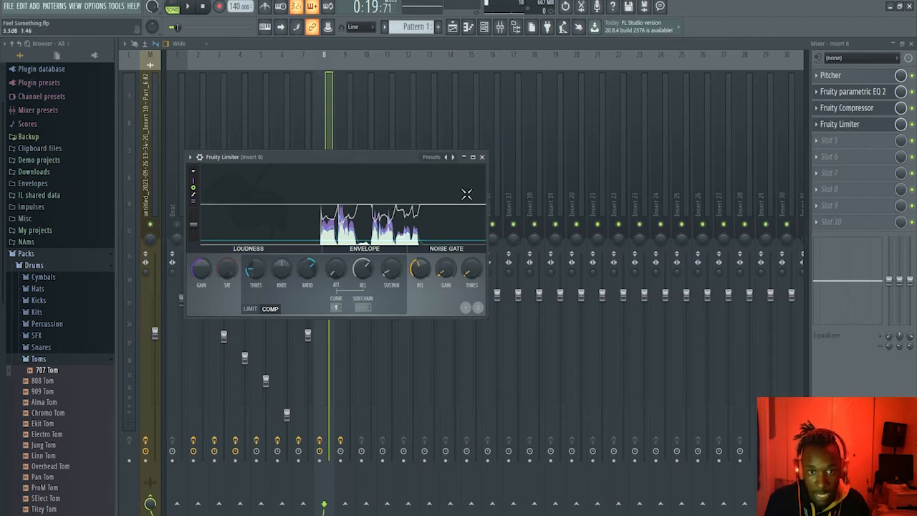
{"action": "left_click", "coordinate": [472, 156]}
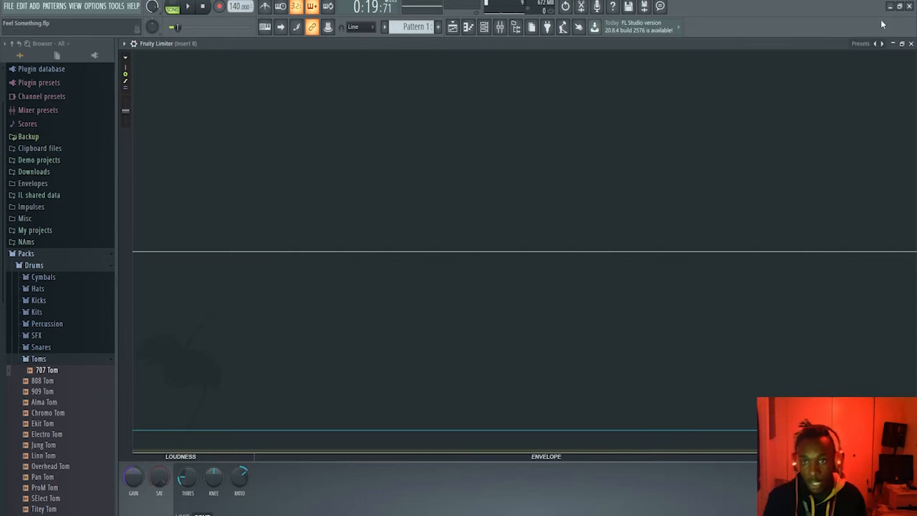
{"action": "left_click", "coordinate": [910, 44]}
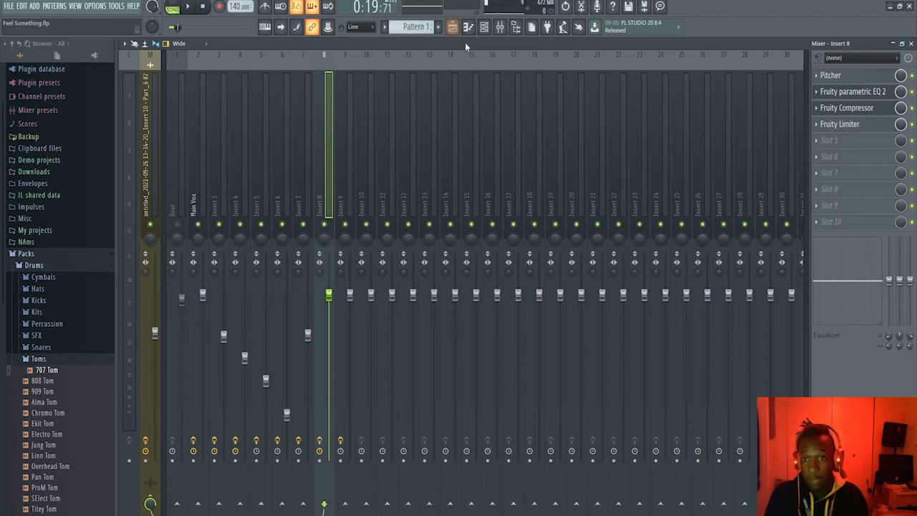
{"action": "left_click", "coordinate": [452, 26]}
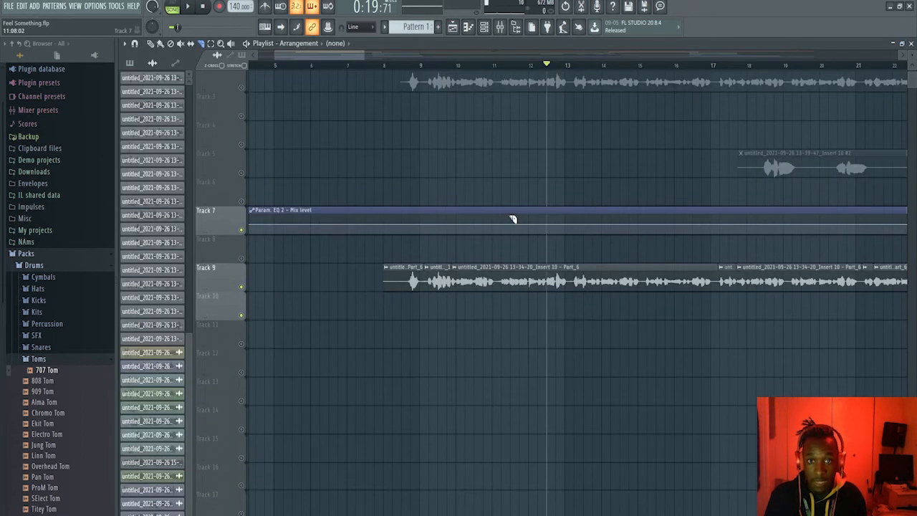
{"action": "scroll", "coordinate": [513, 219], "scroll_direction": "down", "scroll_amount": 4}
{"action": "scroll", "coordinate": [520, 204], "scroll_direction": "down", "scroll_amount": 3}
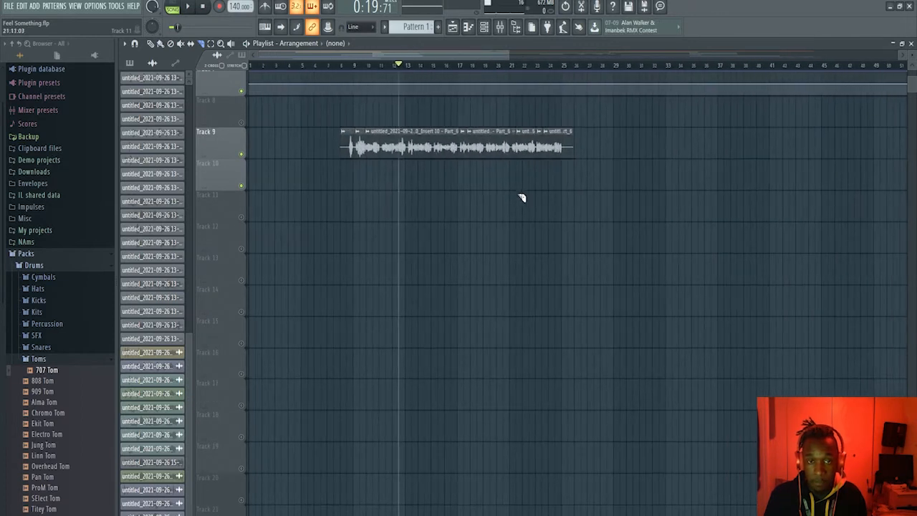
{"action": "scroll", "coordinate": [521, 197], "scroll_direction": "up", "scroll_amount": 5}
Add Fruity Reeverb 2 after the limiter on insert 8, load the Default preset and lower its wet level
{"action": "left_click", "coordinate": [501, 30]}
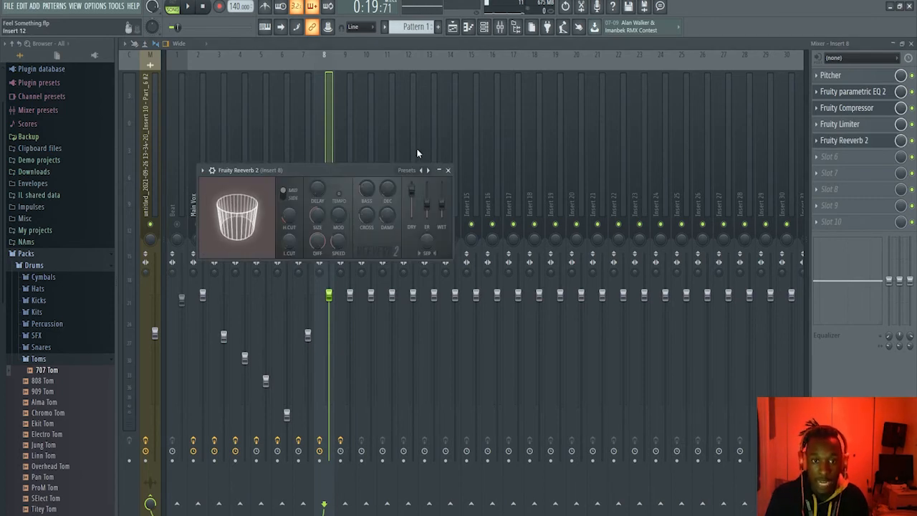
{"action": "left_click", "coordinate": [428, 172]}
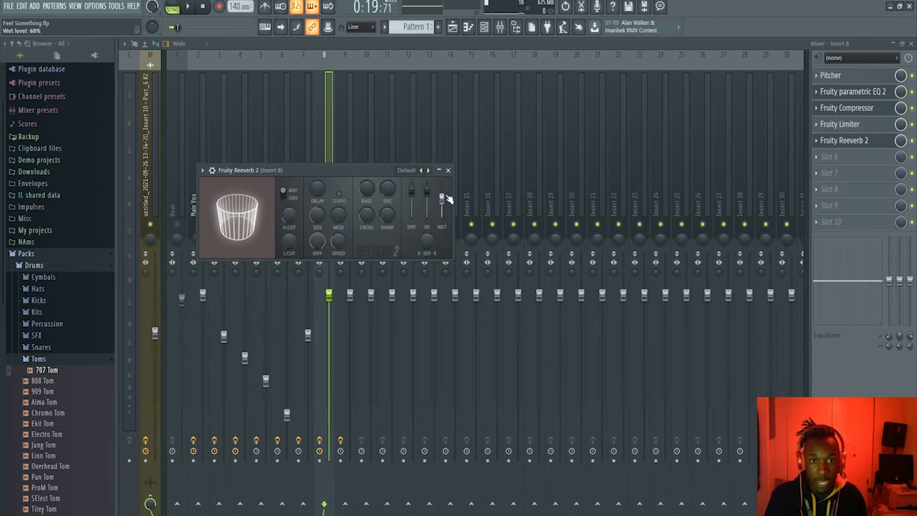
{"action": "left_click_drag", "start_coordinate": [444, 195], "coordinate": [445, 210]}
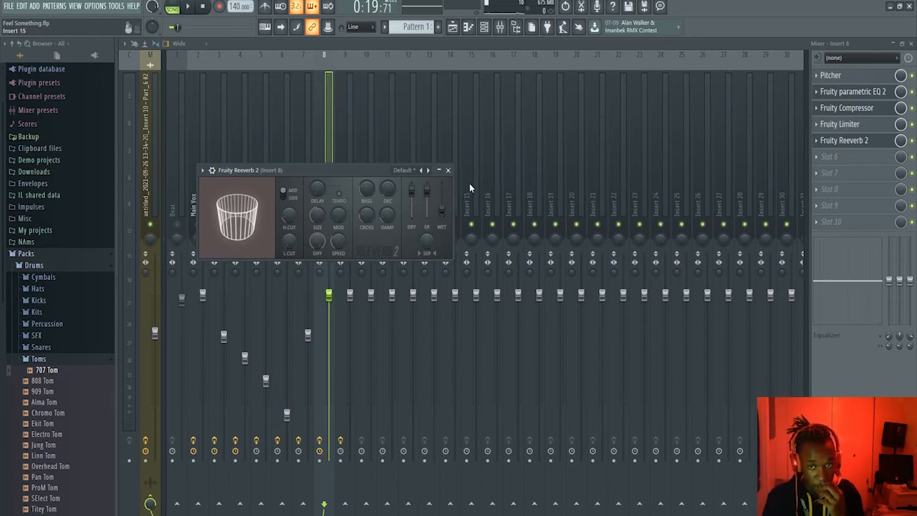
Compare the solo vocal with insert 8's Fruity Reeverb 2 on and off, and unmute the Beat insert
{"action": "key", "text": "space"}
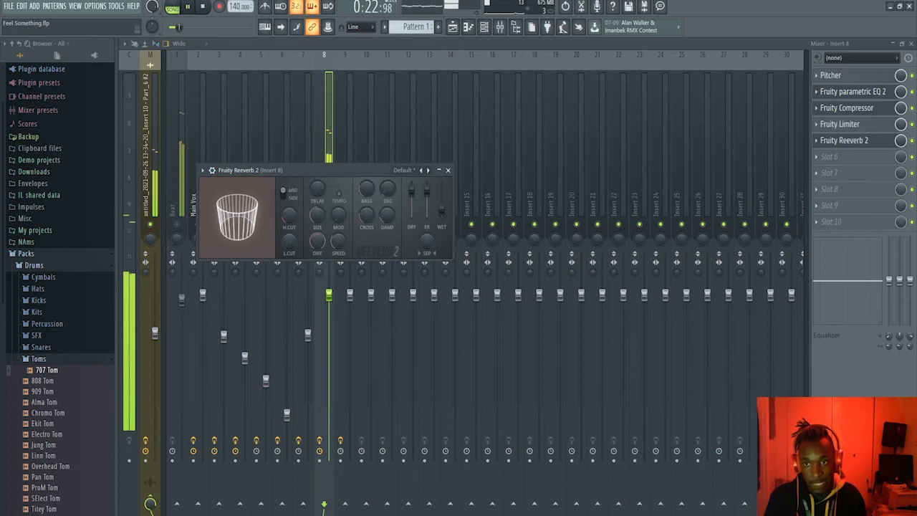
{"action": "key", "text": "space"}
{"action": "left_click", "coordinate": [913, 141]}
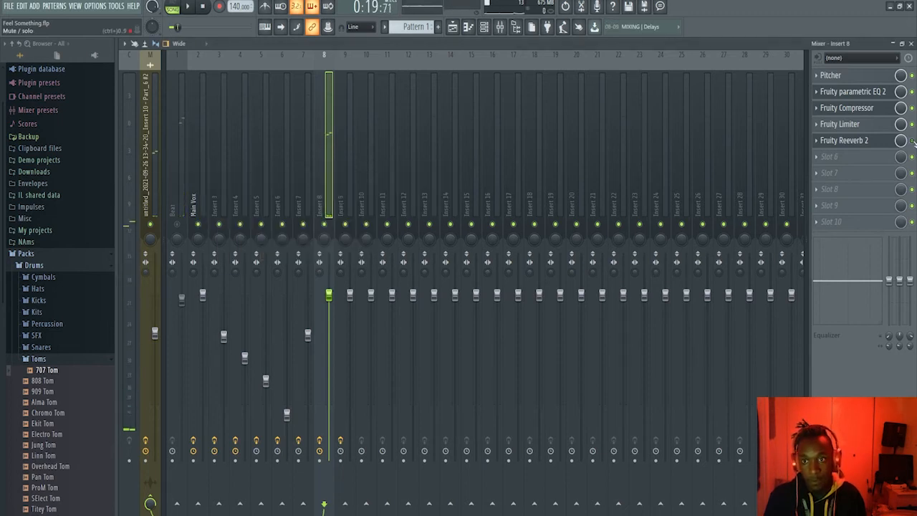
{"action": "key", "text": "space"}
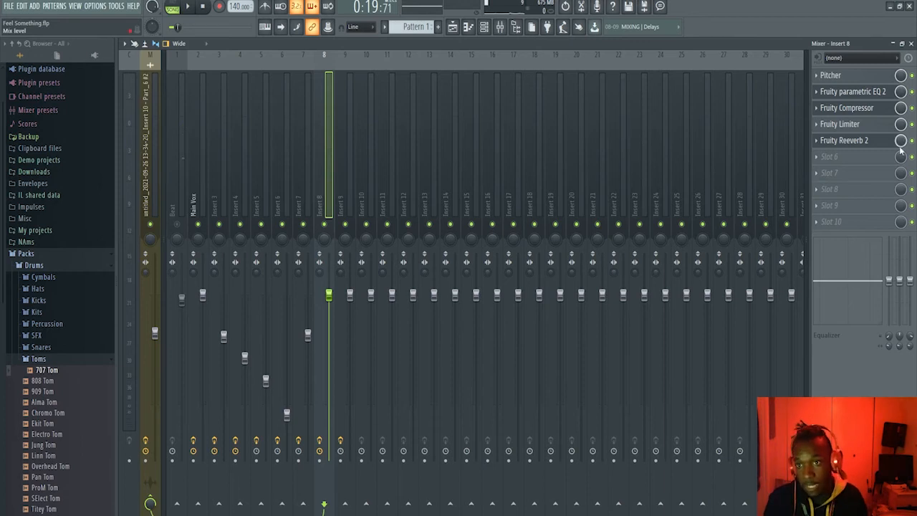
{"action": "key", "text": "space"}
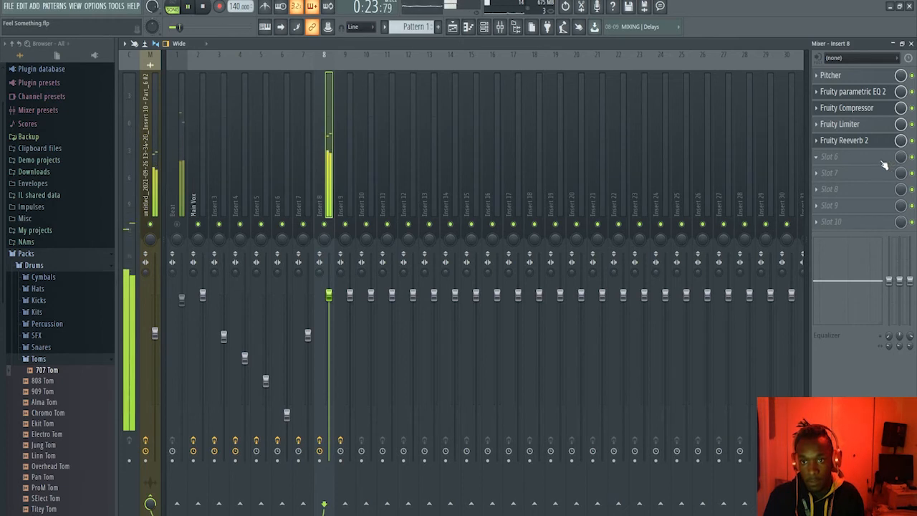
{"action": "key", "text": "space"}
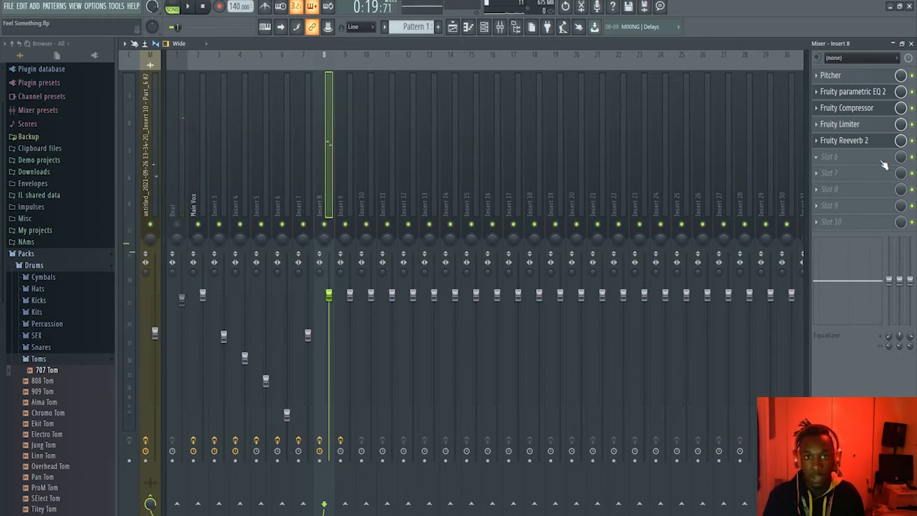
{"action": "left_click", "coordinate": [177, 224]}
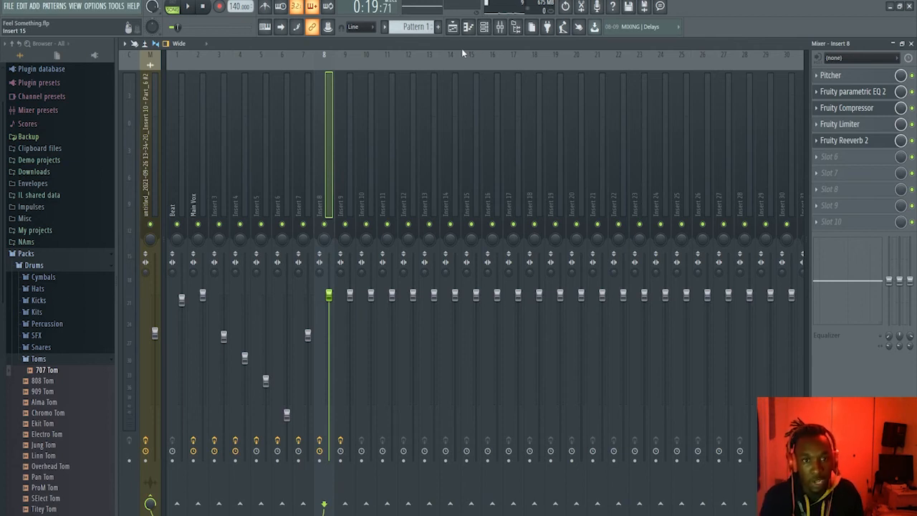
Play the song with the beat, add Fruity delay 2 after the reverb on insert 8 and audition it
{"action": "key", "text": "space"}
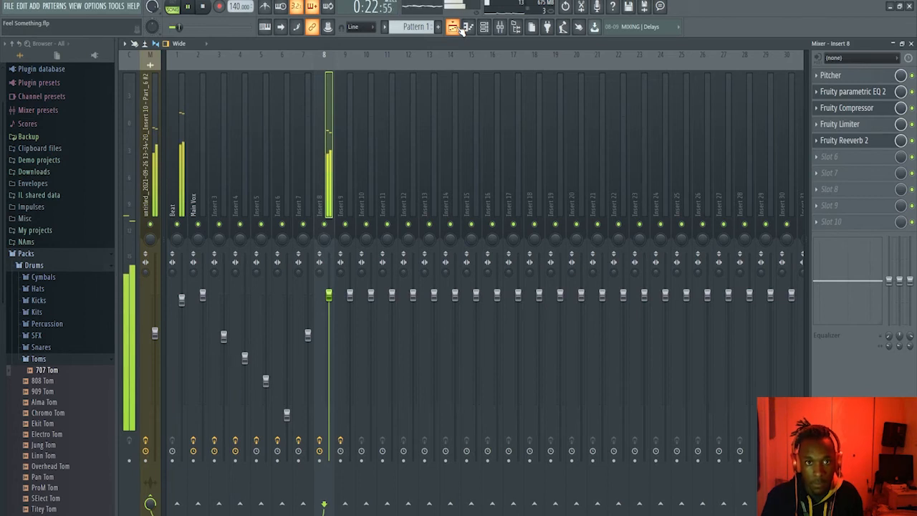
{"action": "key", "text": "space"}
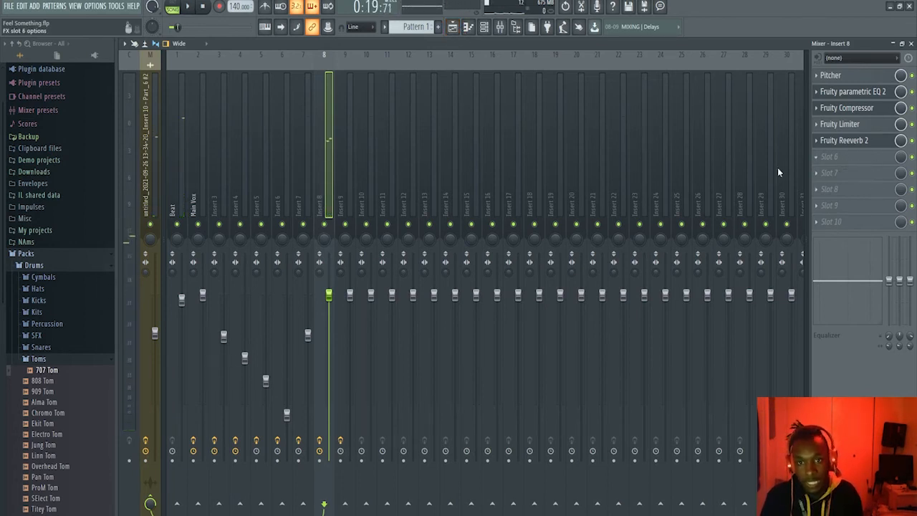
{"action": "left_click", "coordinate": [692, 122]}
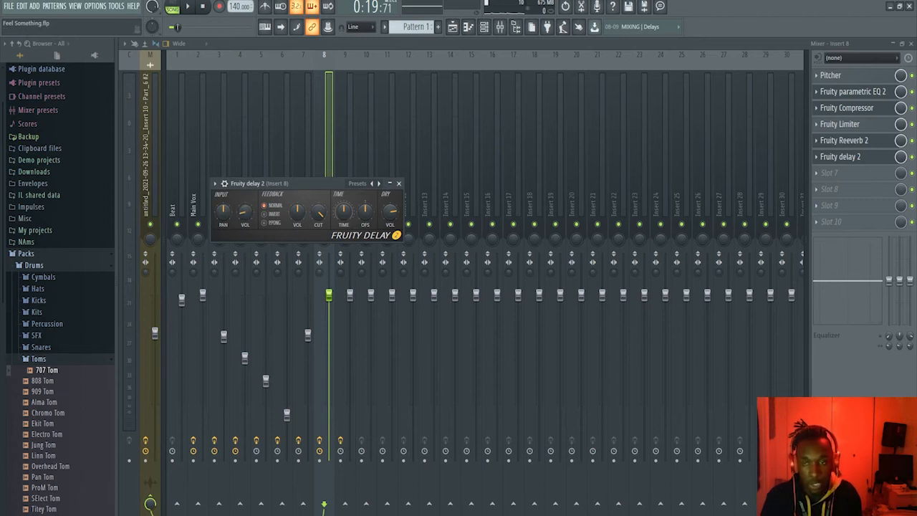
{"action": "key", "text": "space"}
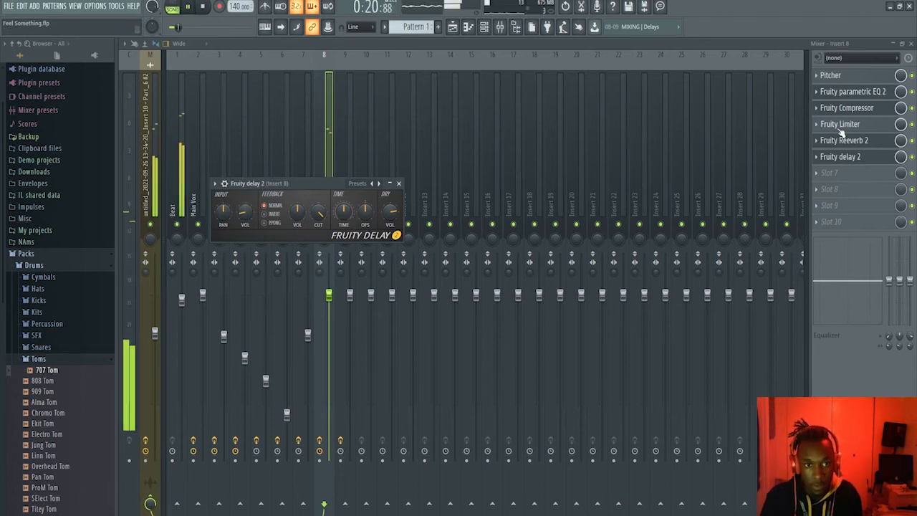
{"action": "key", "text": "space"}
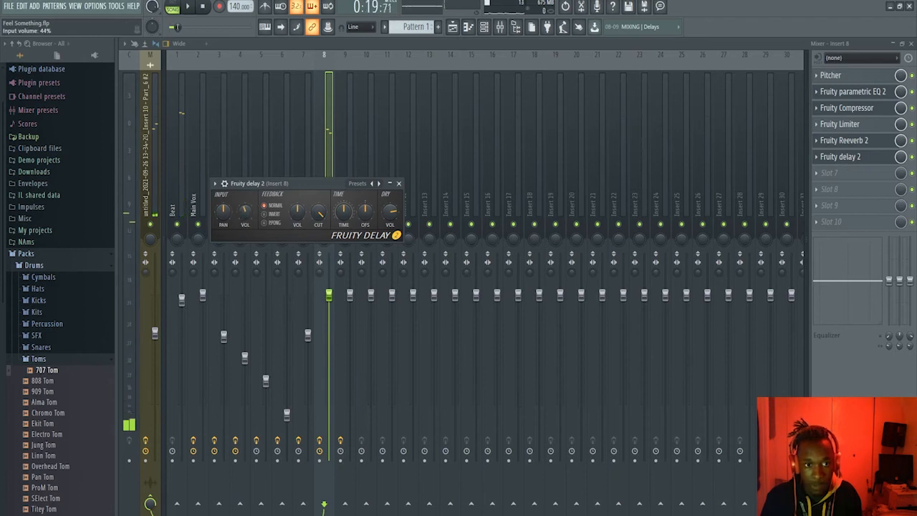
Audition insert 8's Fruity delay 2 with its input volume raised, and lower the input volume again
{"action": "key", "text": "space"}
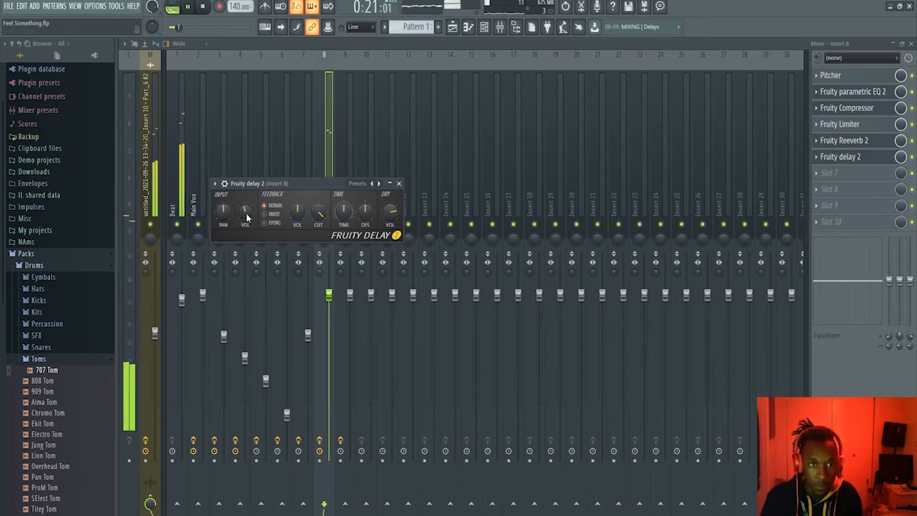
{"action": "key", "text": "space"}
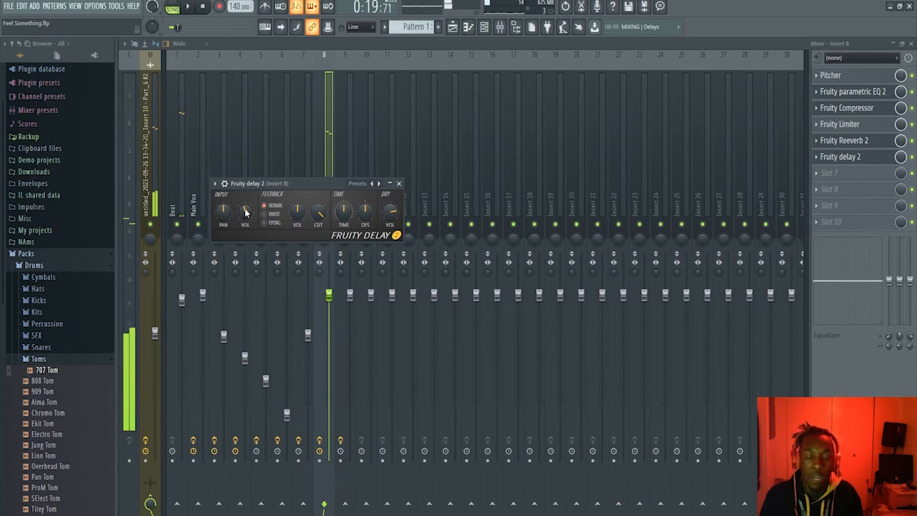
{"action": "mouse_move", "coordinate": [244, 213]}
{"action": "left_mouse_down"}
{"action": "mouse_move", "coordinate": [244, 227]}
{"action": "mouse_move", "coordinate": [244, 212]}
{"action": "left_mouse_up"}
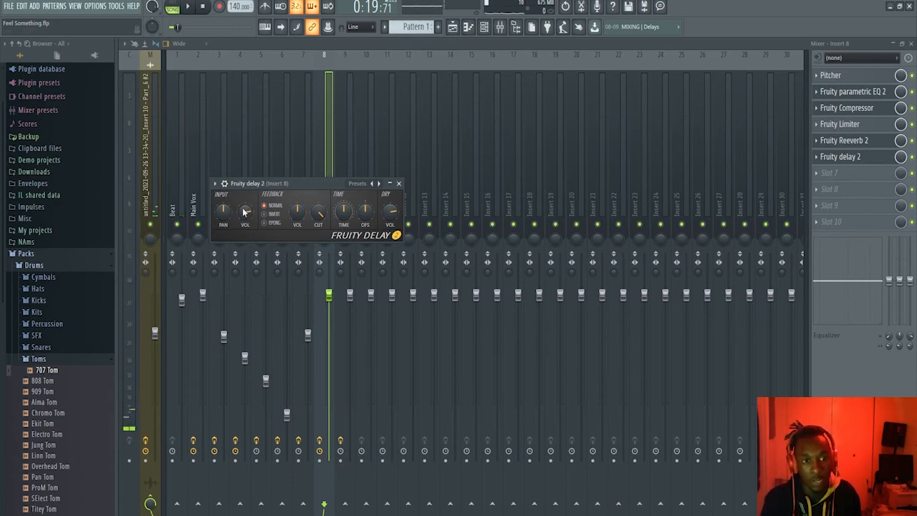
{"action": "key", "text": "space"}
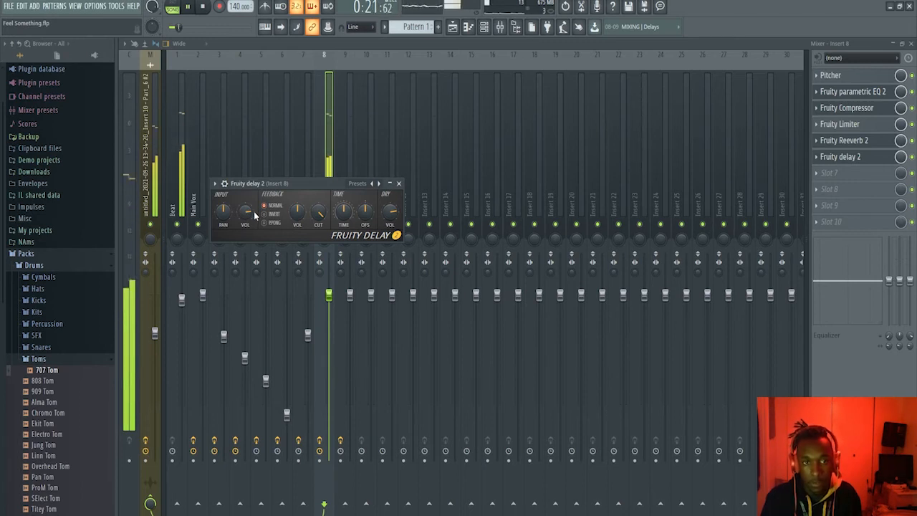
{"action": "key", "text": "space"}
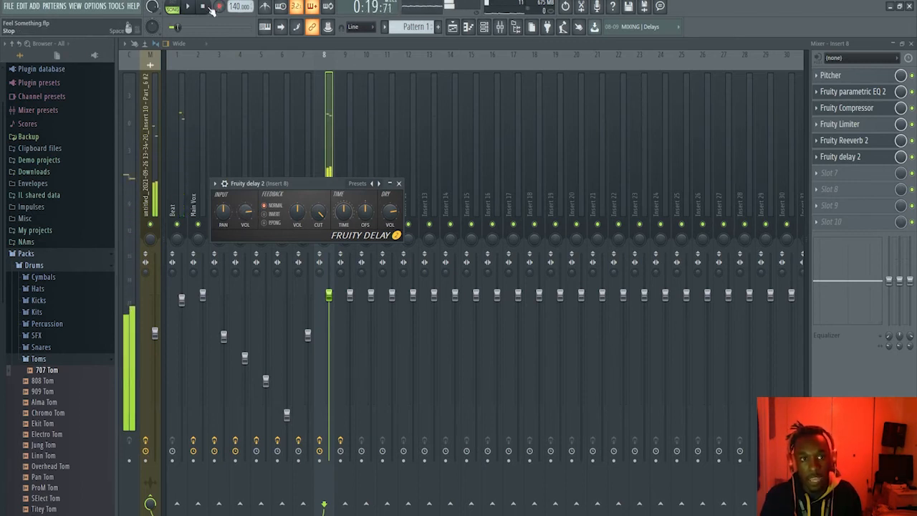
{"action": "left_click_drag", "start_coordinate": [245, 210], "coordinate": [245, 222]}
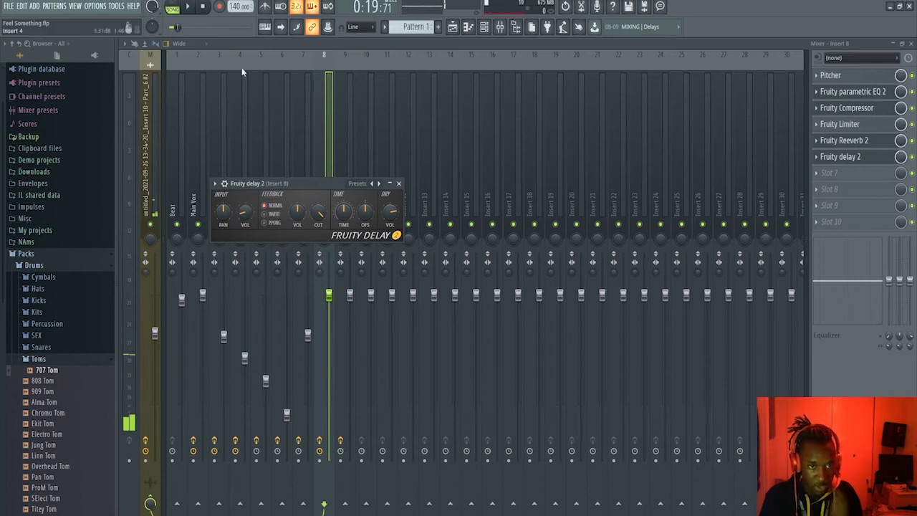
Play the end of the Track 9 vocal in the playlist from about bar 23 to hear the delay
{"action": "left_click", "coordinate": [452, 27]}
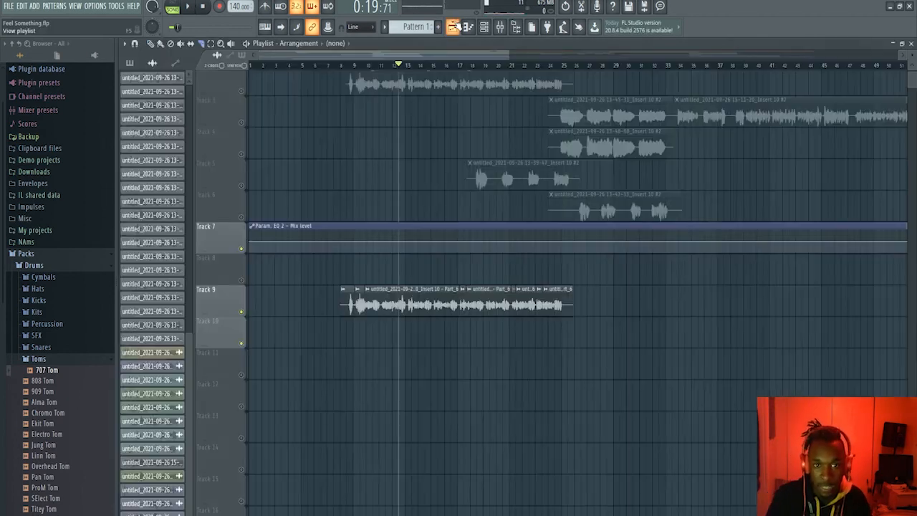
{"action": "left_click", "coordinate": [543, 66]}
{"action": "key", "text": "space"}
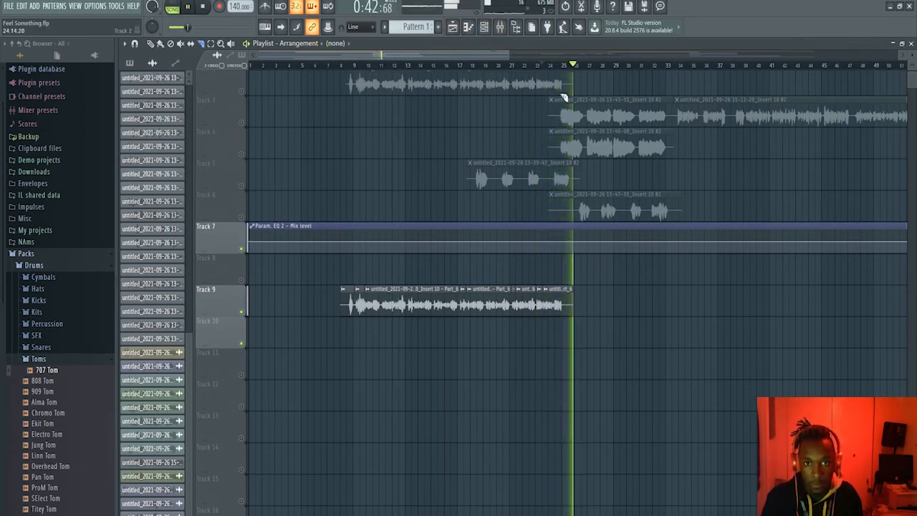
{"action": "key", "text": "space"}
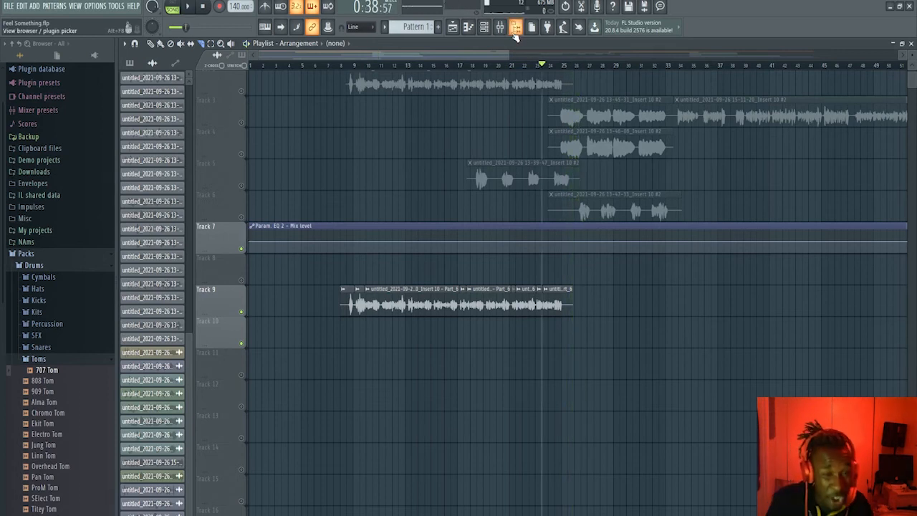
Review the effects chain on insert 8, from Pitcher through Fruity parametric EQ 2 and Fruity Compressor to Fruity Limiter
{"action": "left_click", "coordinate": [504, 29]}
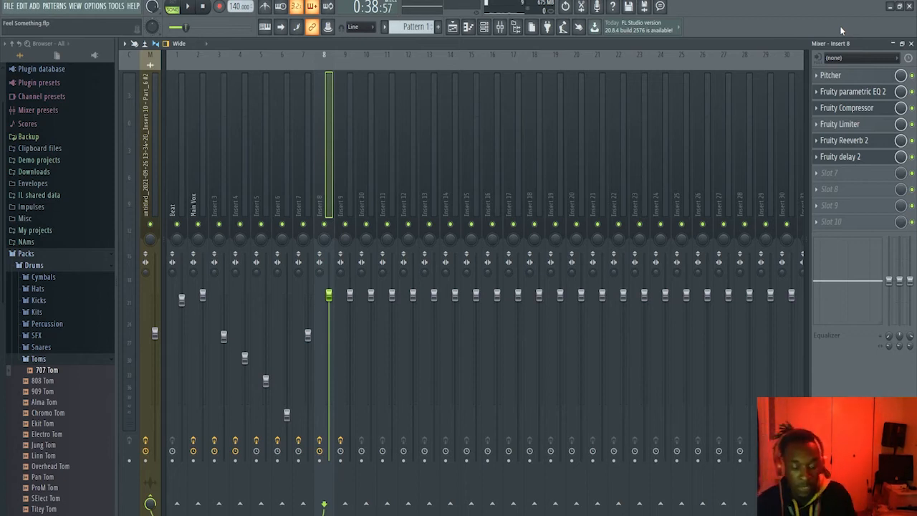
{"action": "left_click", "coordinate": [870, 79]}
{"action": "left_click", "coordinate": [869, 79]}
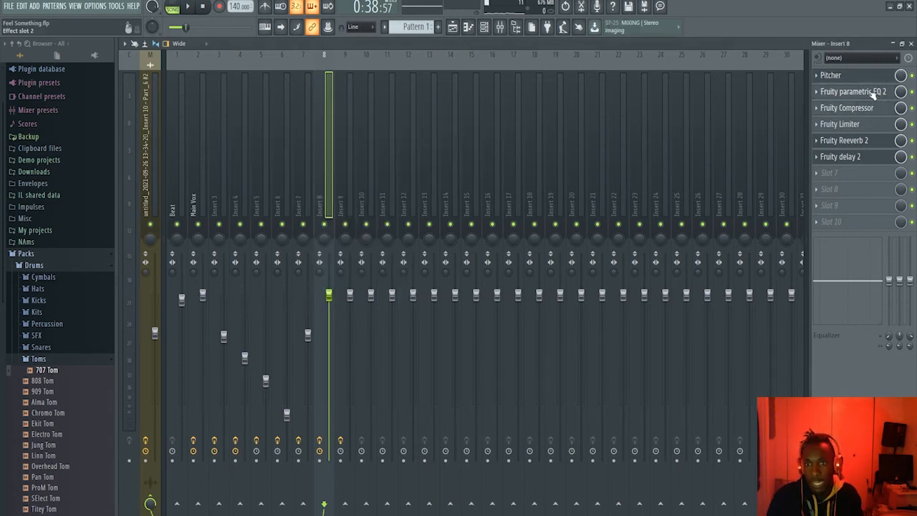
{"action": "left_click", "coordinate": [872, 93]}
{"action": "left_click", "coordinate": [873, 108]}
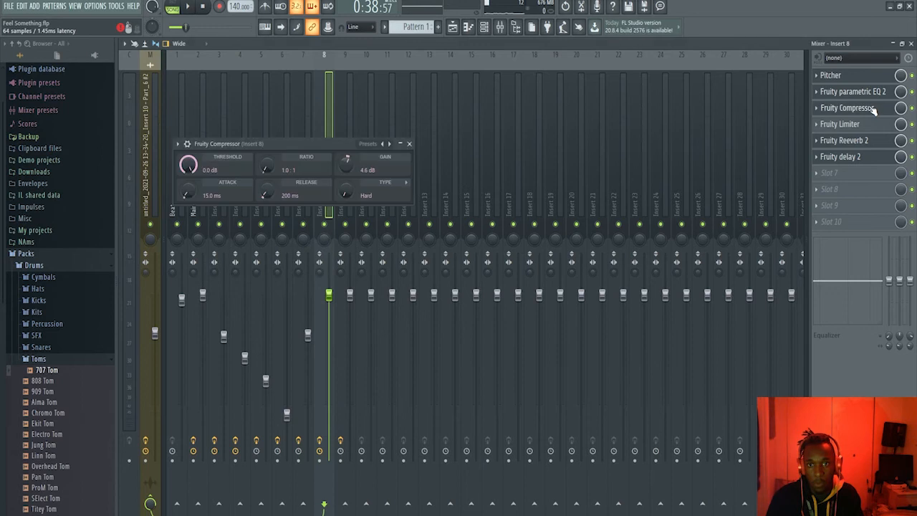
{"action": "left_click", "coordinate": [862, 125]}
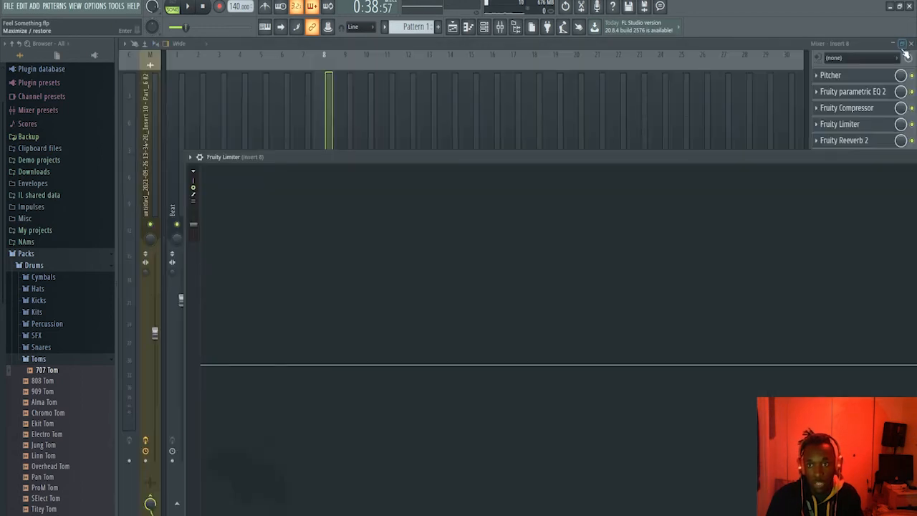
Shrink the oversized Fruity Limiter window, move it to the middle of the mixer and close it
{"action": "left_click", "coordinate": [912, 45]}
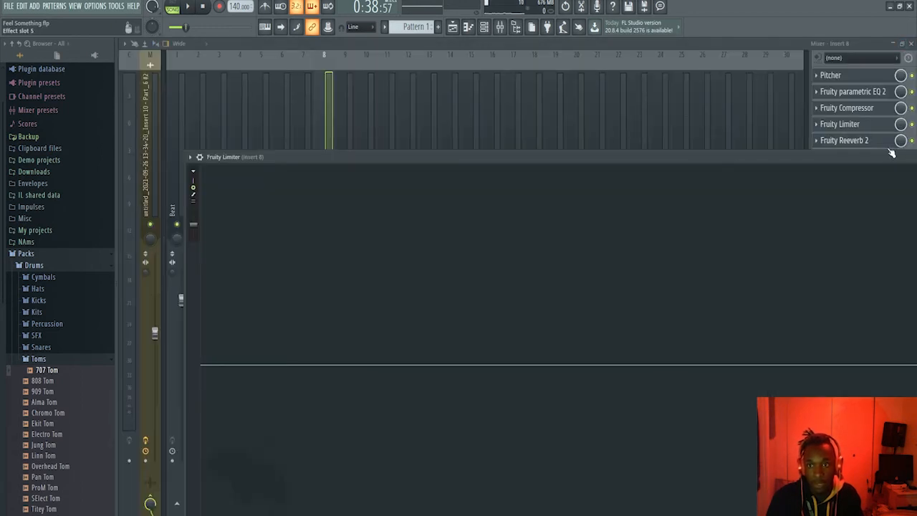
{"action": "left_click_drag", "start_coordinate": [832, 157], "coordinate": [764, 106]}
{"action": "left_click_drag", "start_coordinate": [884, 184], "coordinate": [363, 199]}
{"action": "left_click_drag", "start_coordinate": [323, 109], "coordinate": [473, 256]}
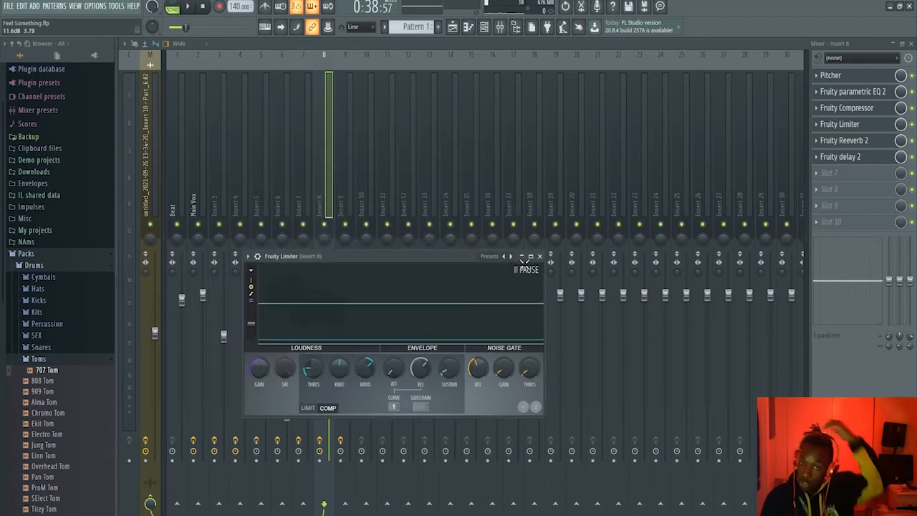
{"action": "left_click", "coordinate": [540, 256]}
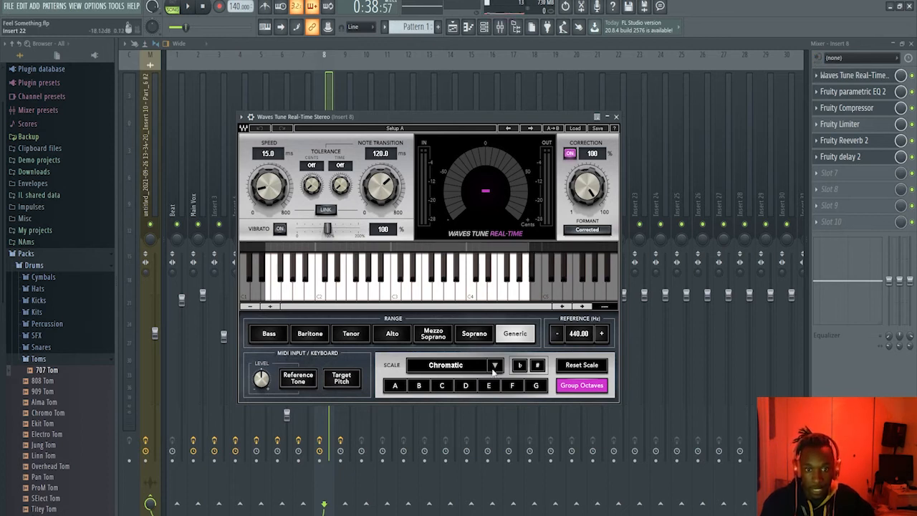
Set Waves Tune Real-Time on insert 8 to the D# Natural Minor scale and its speed to 7.2 ms
{"action": "left_click", "coordinate": [468, 387]}
{"action": "left_click", "coordinate": [535, 364]}
{"action": "left_click", "coordinate": [479, 371]}
{"action": "left_click", "coordinate": [488, 370]}
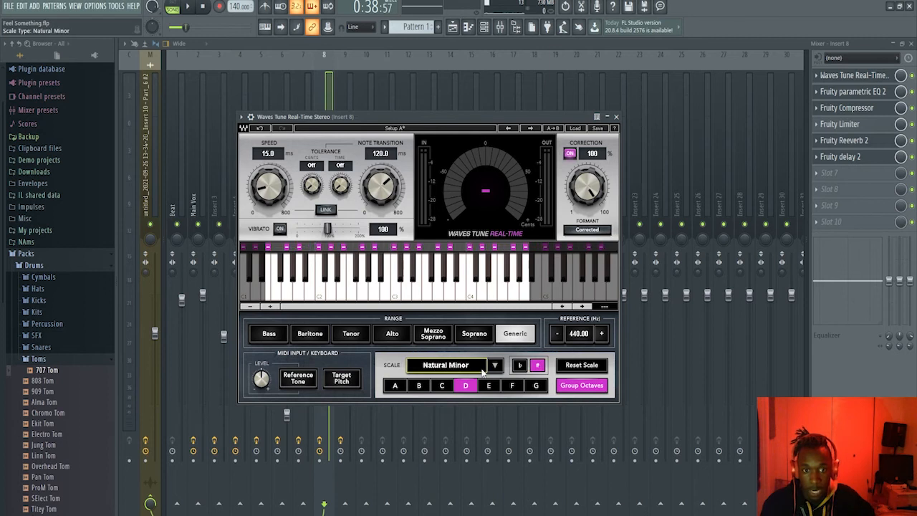
{"action": "left_click_drag", "start_coordinate": [269, 185], "coordinate": [270, 194]}
Audition the vocal through Waves Tune Real-Time, starting again from about bar 9 in the playlist
{"action": "left_click", "coordinate": [194, 8]}
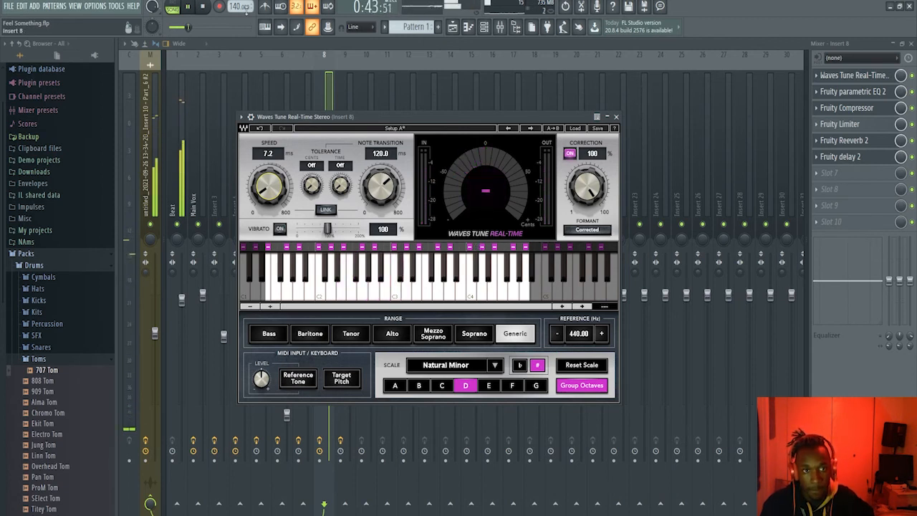
{"action": "key", "text": "space"}
{"action": "left_click", "coordinate": [453, 27]}
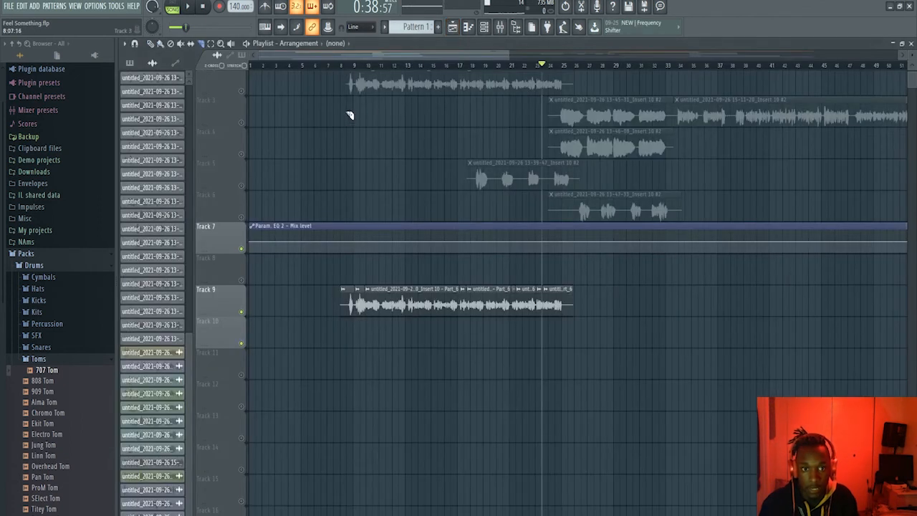
{"action": "left_click", "coordinate": [355, 66]}
{"action": "key", "text": "space"}
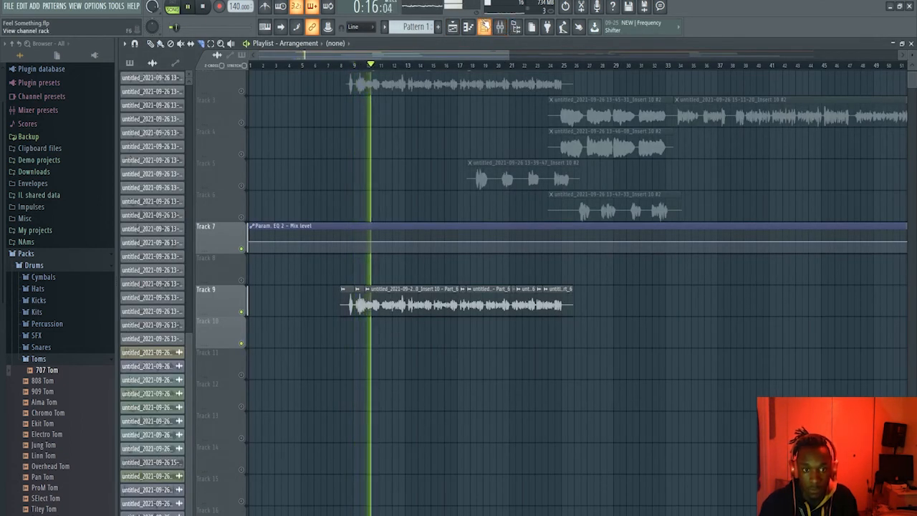
{"action": "left_click", "coordinate": [499, 27]}
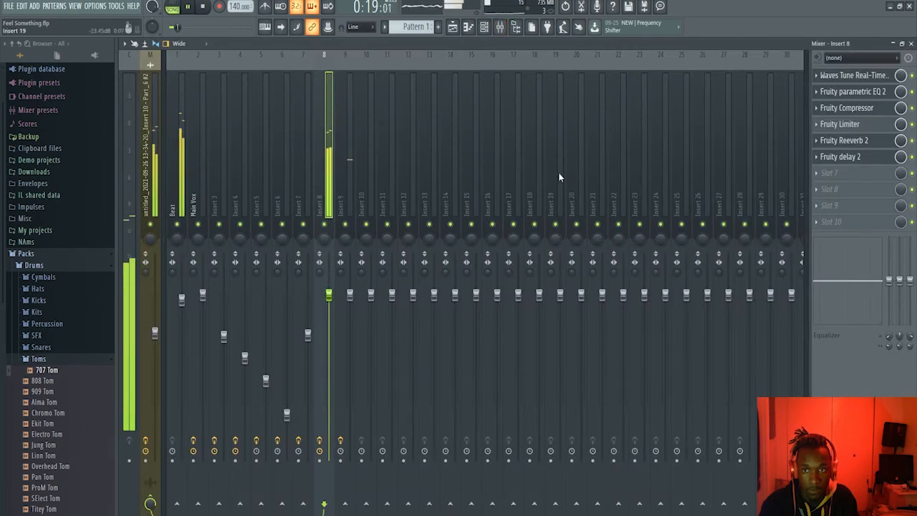
{"action": "key", "text": "space"}
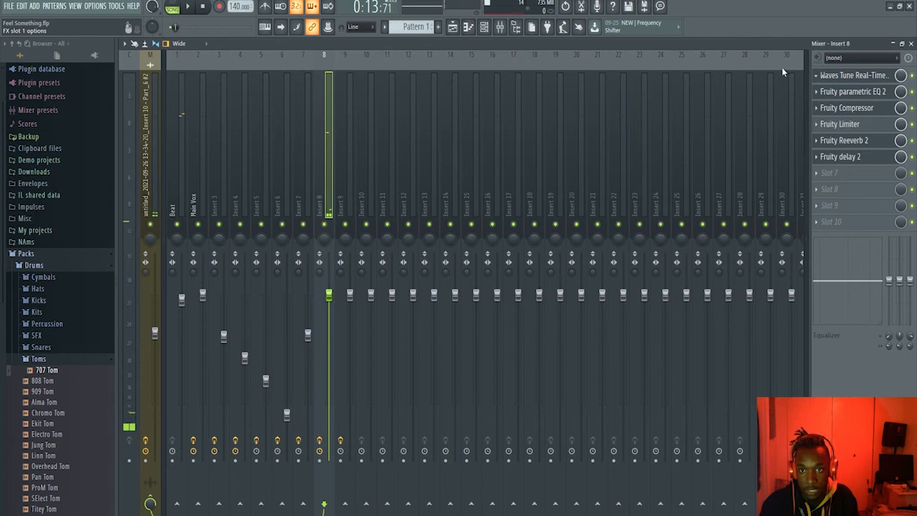
Replace Waves Tune Real-Time with Pitcher in insert 8's first effect slot and set it to D# Minor
{"action": "left_click", "coordinate": [782, 70]}
{"action": "left_click", "coordinate": [351, 97]}
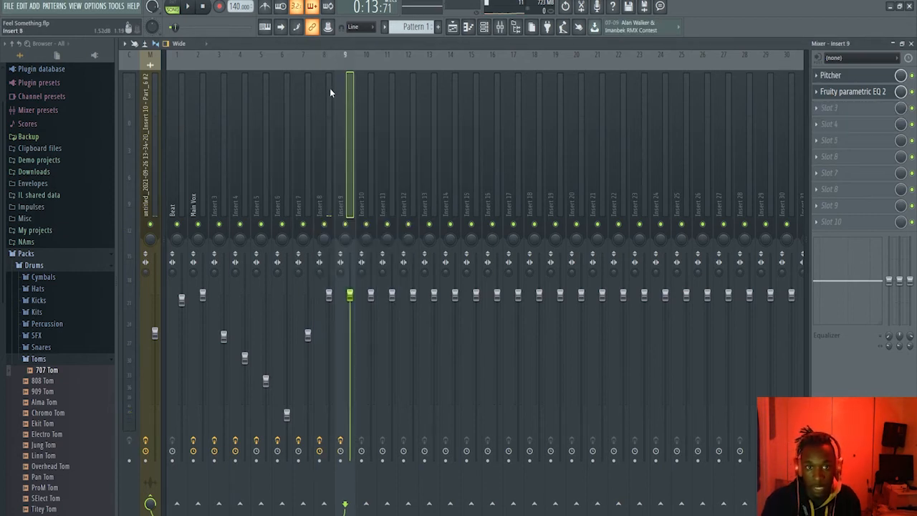
{"action": "left_click", "coordinate": [330, 92]}
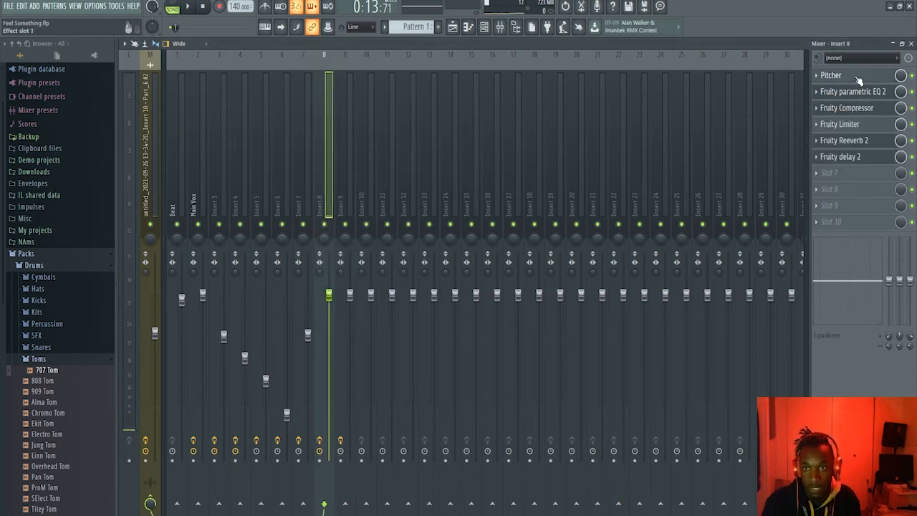
{"action": "left_click", "coordinate": [859, 77]}
{"action": "left_click", "coordinate": [289, 188]}
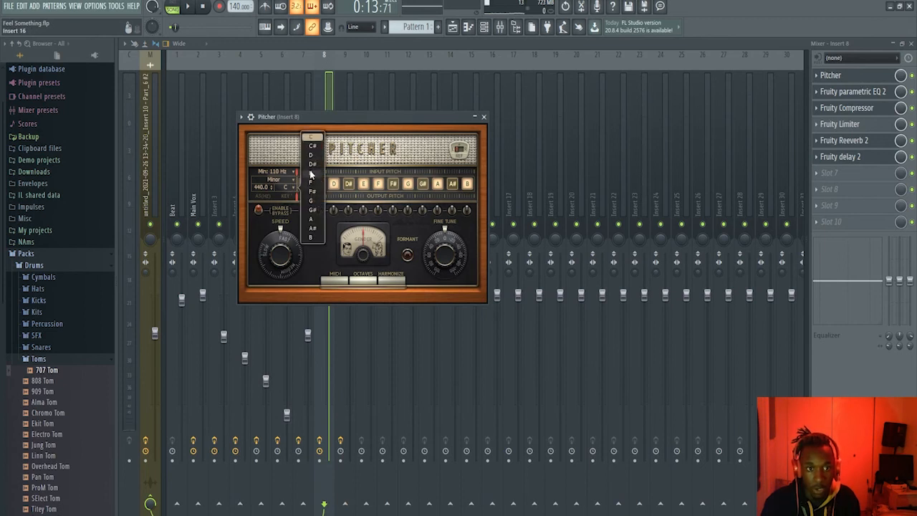
{"action": "left_click", "coordinate": [311, 164]}
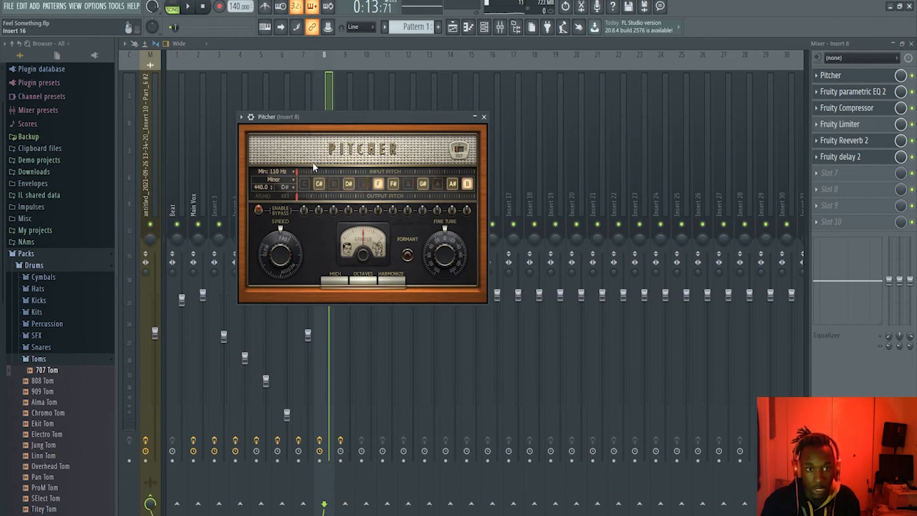
Add Fruity Compressor with 4.7 dB gain, Fruity Limiter, Fruity Reeverb 2 and Fruity delay 2 to insert 9, and return to the playlist
{"action": "left_click", "coordinate": [351, 92]}
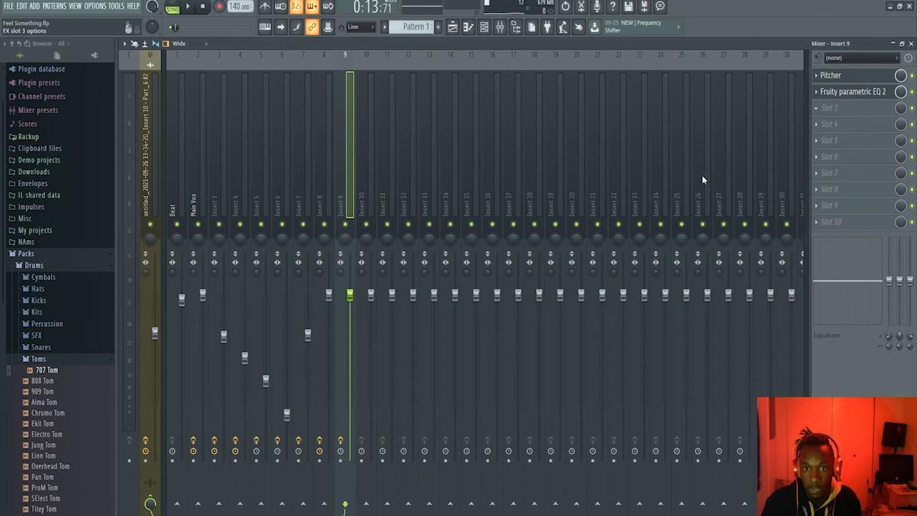
{"action": "left_click_drag", "start_coordinate": [370, 189], "coordinate": [370, 179]}
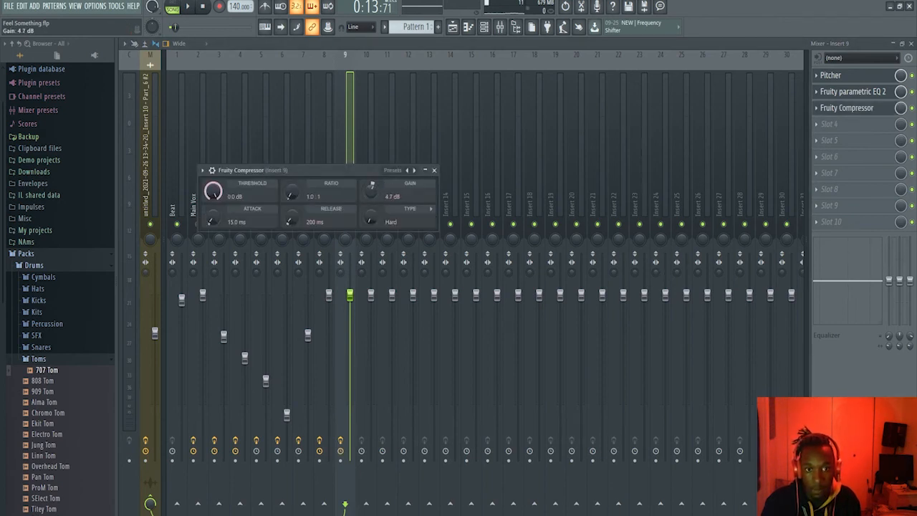
{"action": "left_click", "coordinate": [832, 124]}
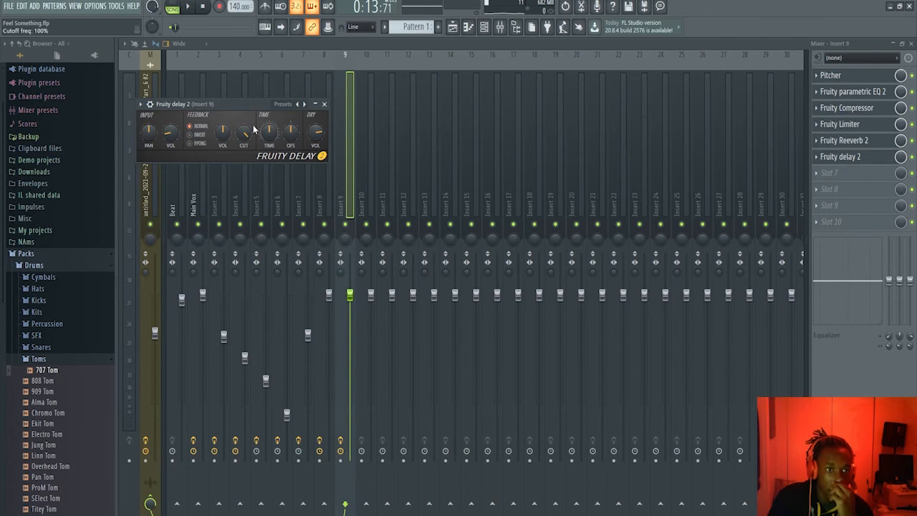
{"action": "left_click", "coordinate": [453, 29]}
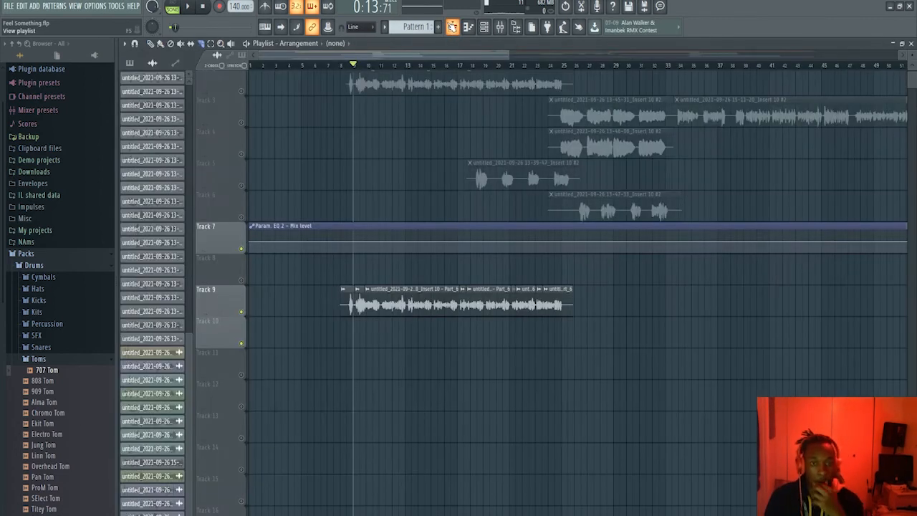
Open Fruity delay 2 on insert 9 in the mixer and raise its input volume while auditioning the vocal
{"action": "left_click", "coordinate": [502, 29]}
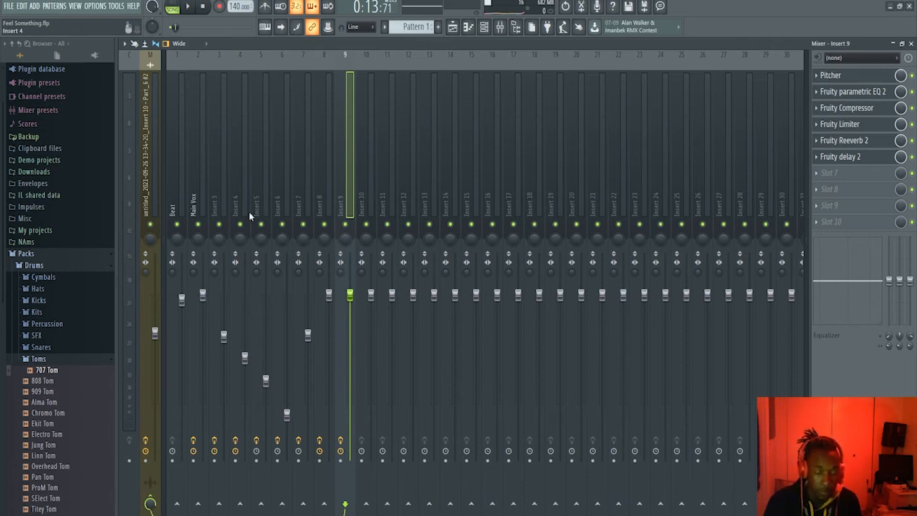
{"action": "left_click", "coordinate": [865, 161]}
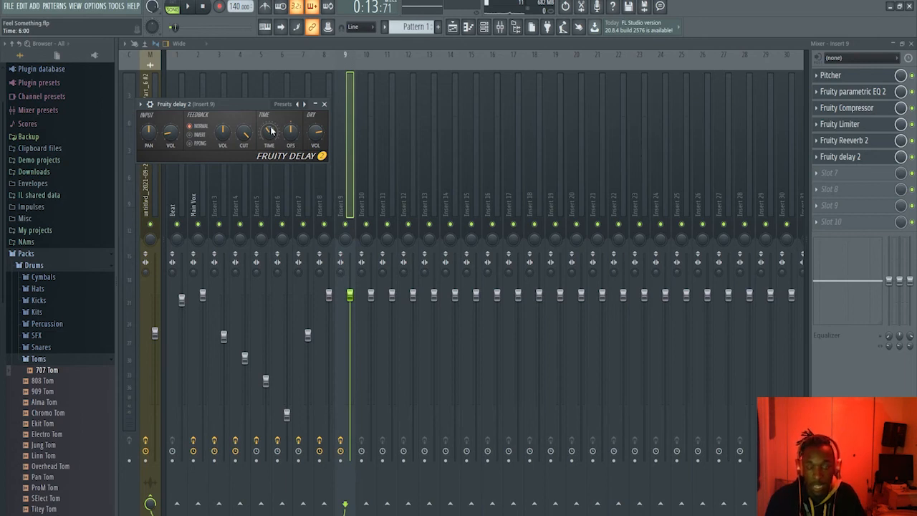
{"action": "key", "text": "space"}
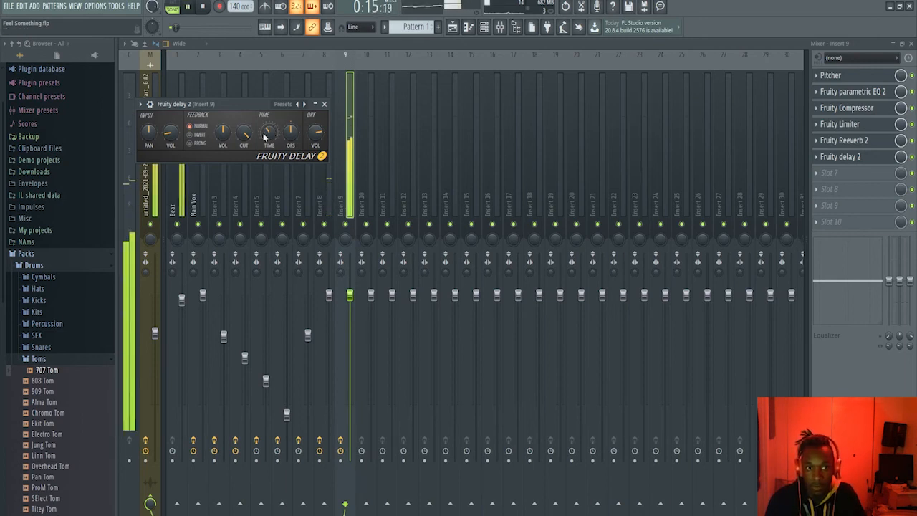
{"action": "key", "text": "space"}
{"action": "key", "text": "space"}
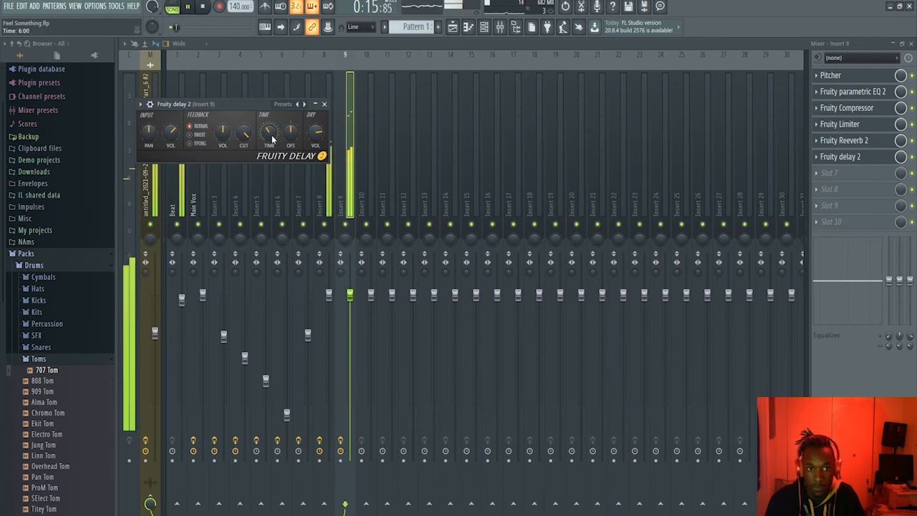
{"action": "key", "text": "space"}
Set Fruity delay 2's time to 8:00 and lower its input volume, auditioning the echo in between
{"action": "left_click_drag", "start_coordinate": [267, 137], "coordinate": [267, 126]}
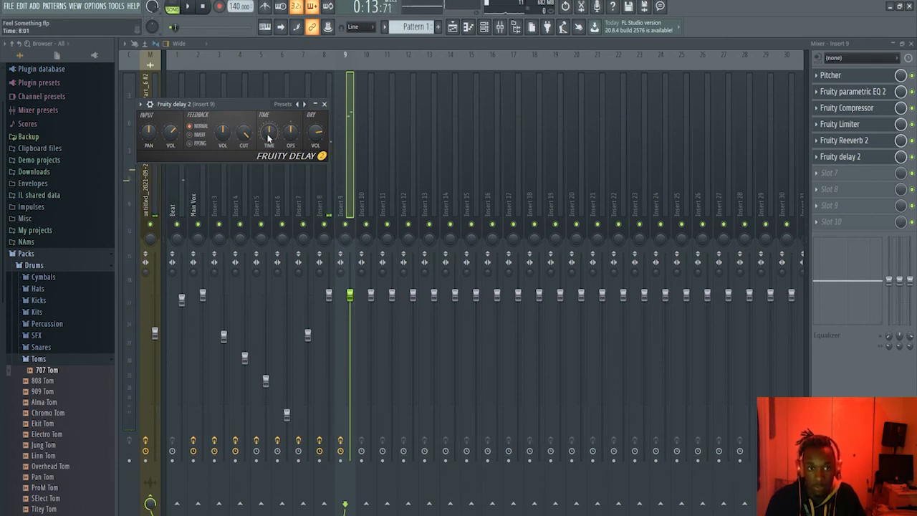
{"action": "key", "text": "space"}
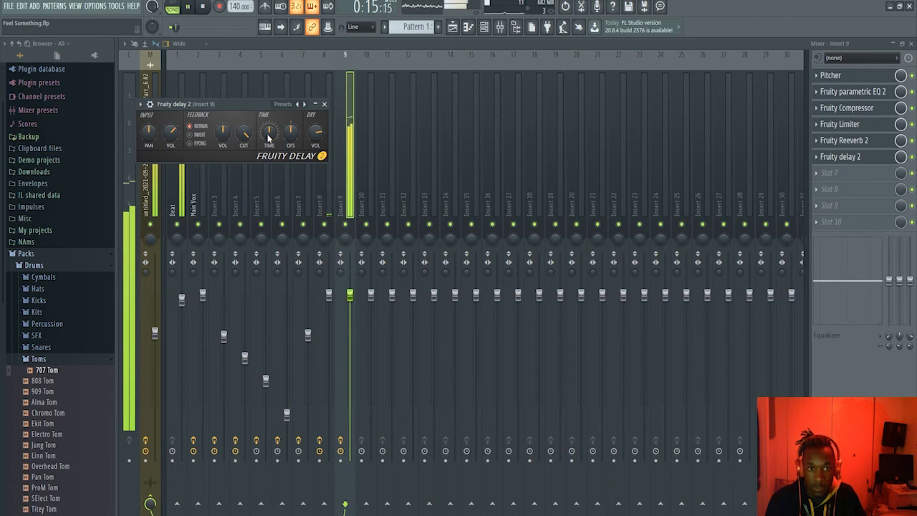
{"action": "key", "text": "space"}
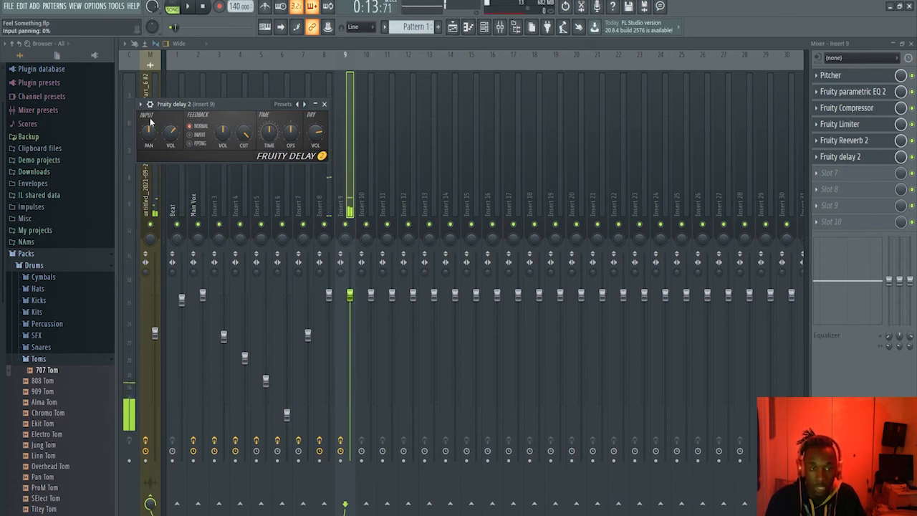
{"action": "left_click_drag", "start_coordinate": [179, 136], "coordinate": [179, 150]}
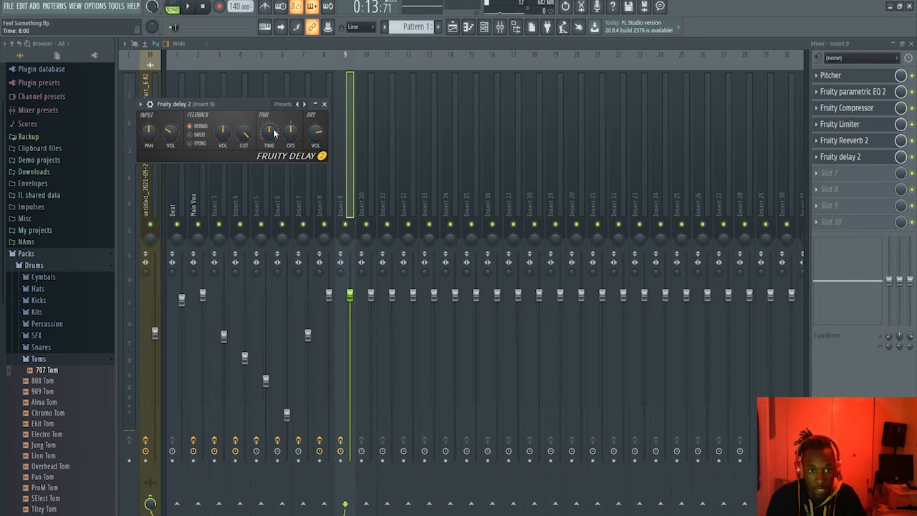
{"action": "left_click", "coordinate": [325, 104]}
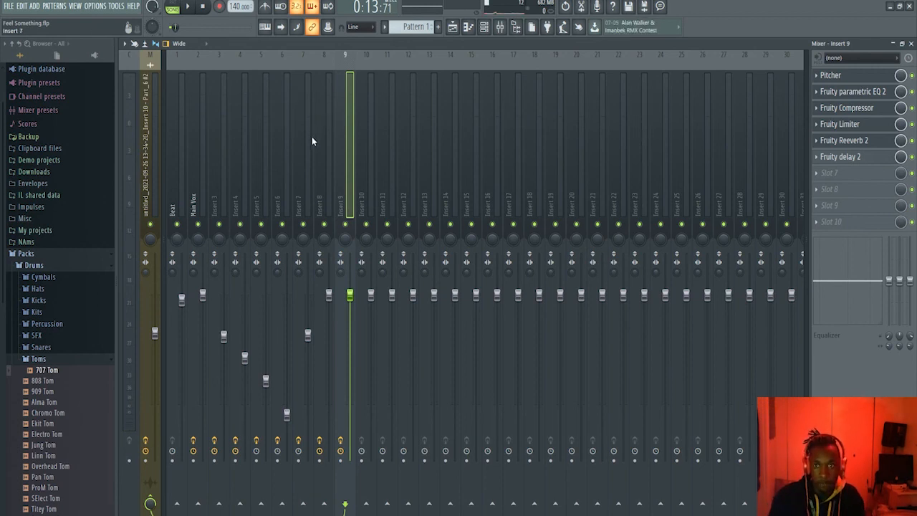
Unmute all playlist tracks and mute only the original vocal on Track 2
{"action": "left_click", "coordinate": [452, 27]}
{"action": "scroll", "coordinate": [443, 119], "scroll_direction": "up", "scroll_amount": 2}
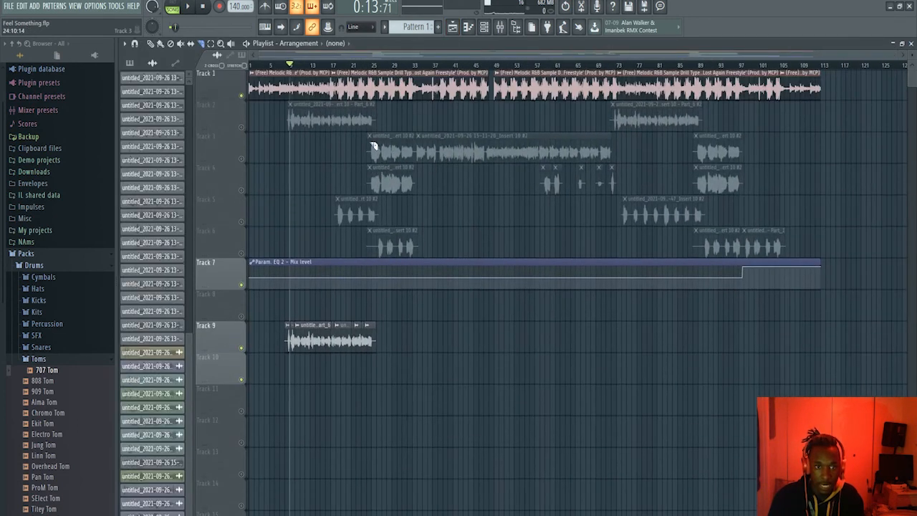
{"action": "right_click", "coordinate": [242, 130]}
{"action": "right_click", "coordinate": [242, 129]}
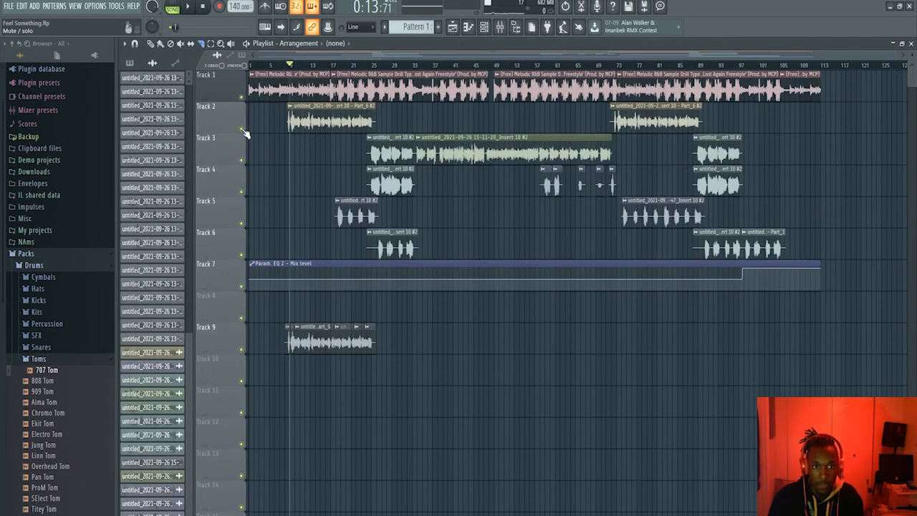
{"action": "left_click", "coordinate": [242, 130]}
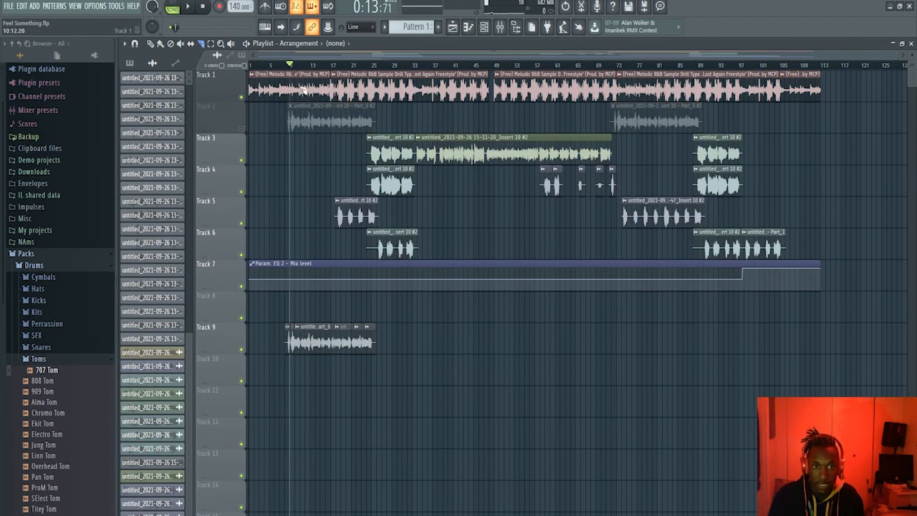
Play the full arrangement from about bar 8, watching Pitcher on insert 8 and the playlist until playback is stopped
{"action": "left_click", "coordinate": [286, 63]}
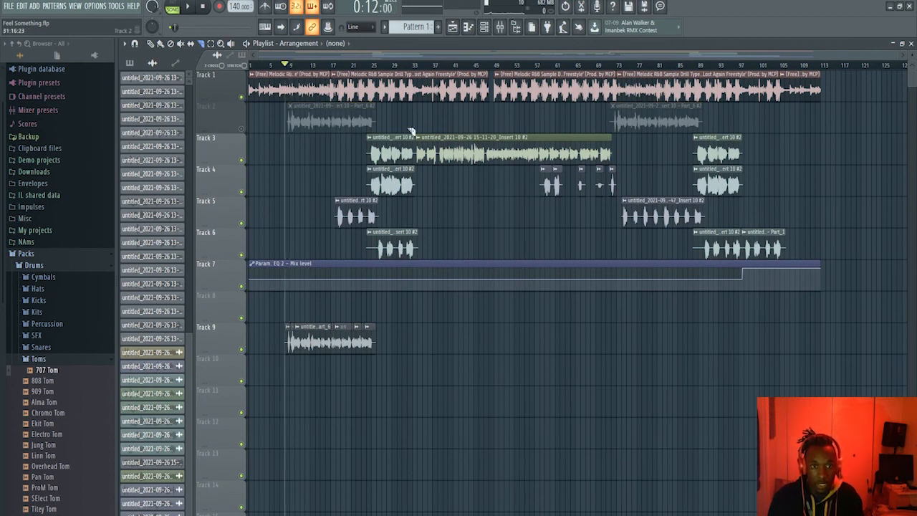
{"action": "key", "text": "space"}
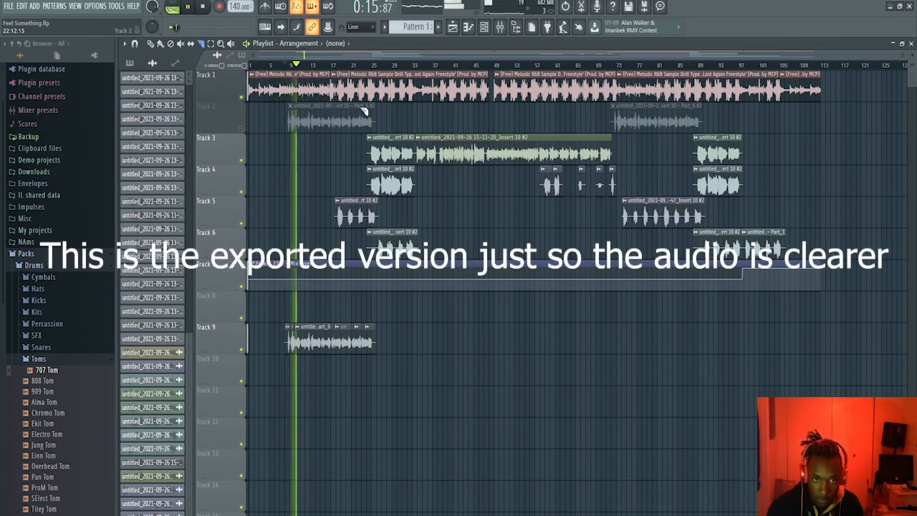
{"action": "left_click", "coordinate": [500, 27]}
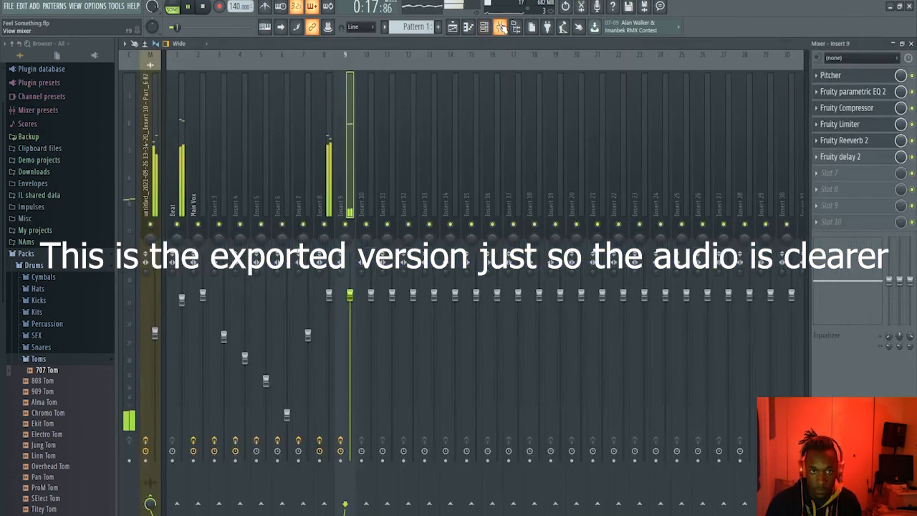
{"action": "left_click", "coordinate": [328, 116]}
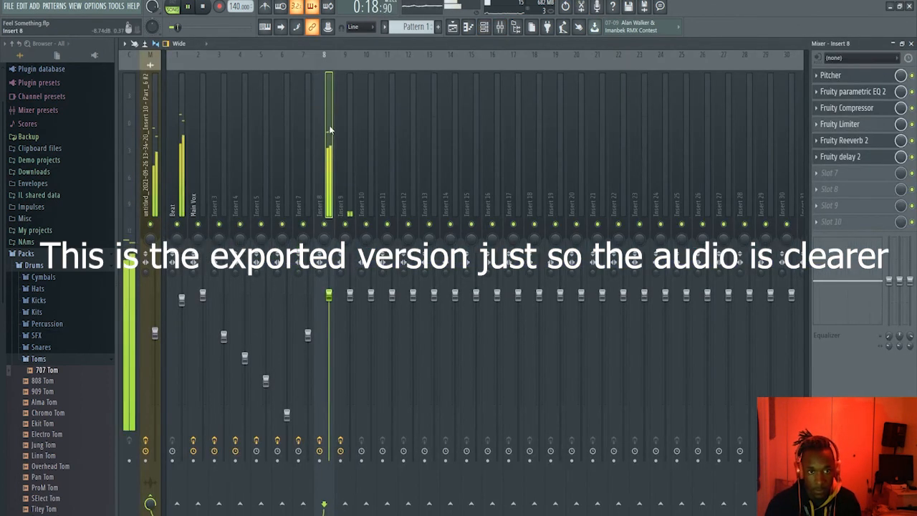
{"action": "left_click", "coordinate": [847, 75]}
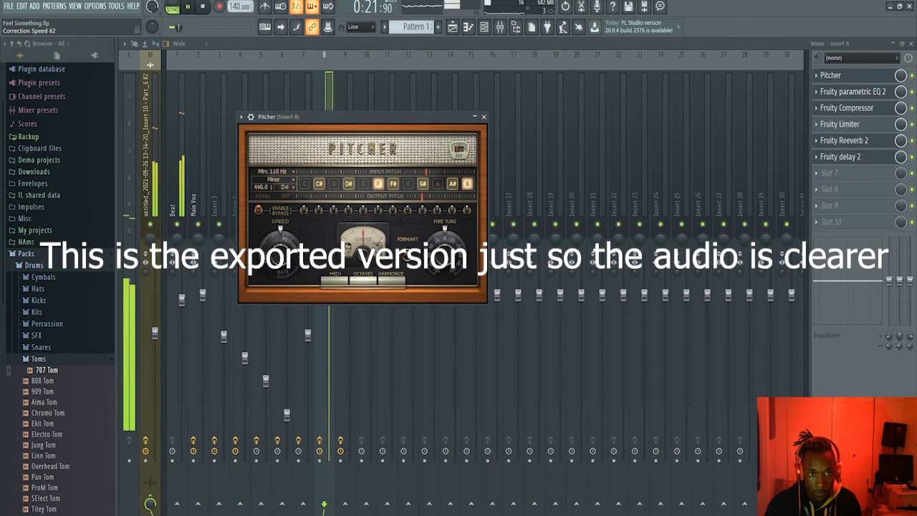
{"action": "left_click", "coordinate": [484, 116]}
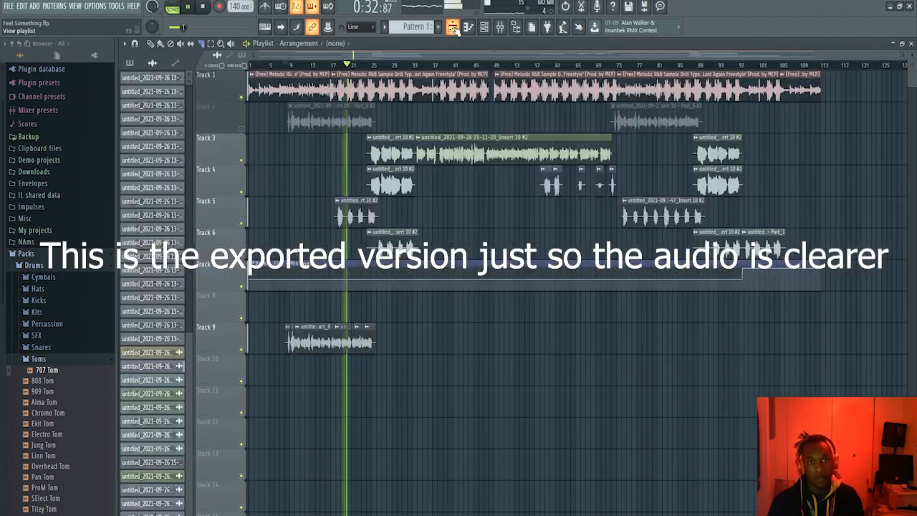
{"action": "left_click", "coordinate": [454, 28]}
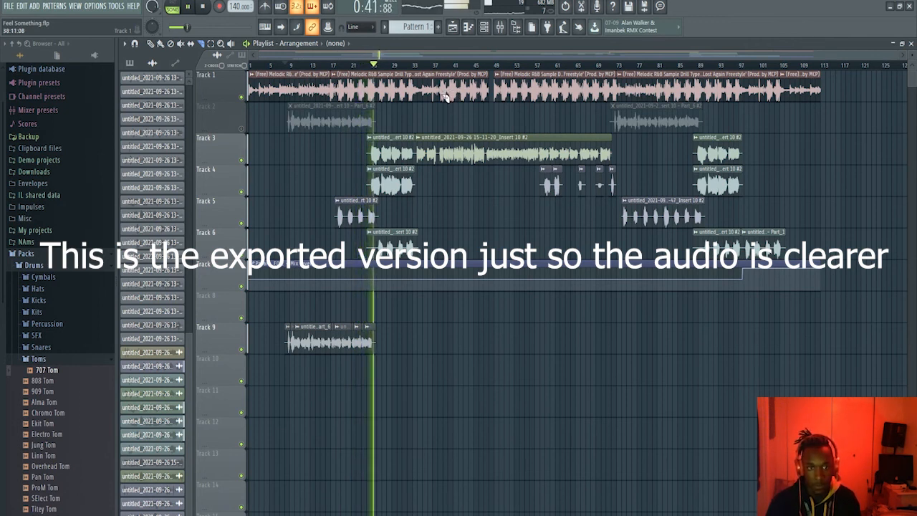
{"action": "left_click", "coordinate": [205, 6]}
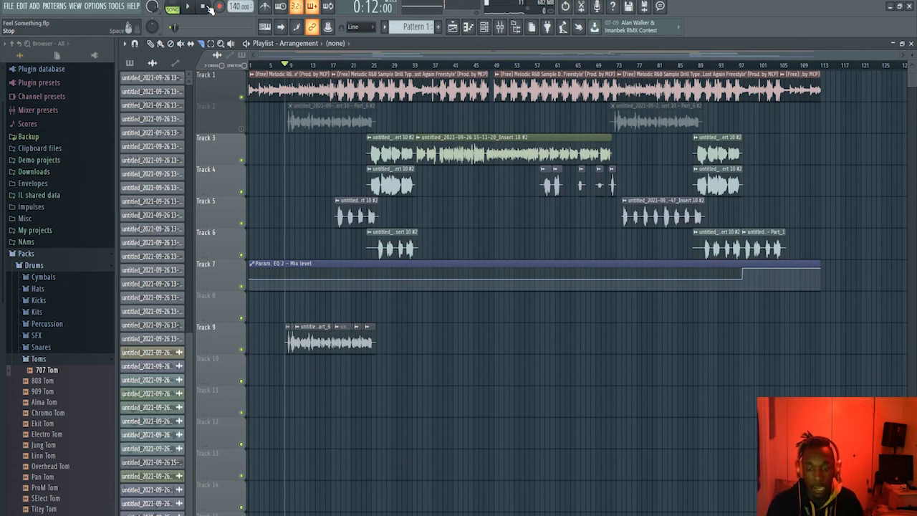